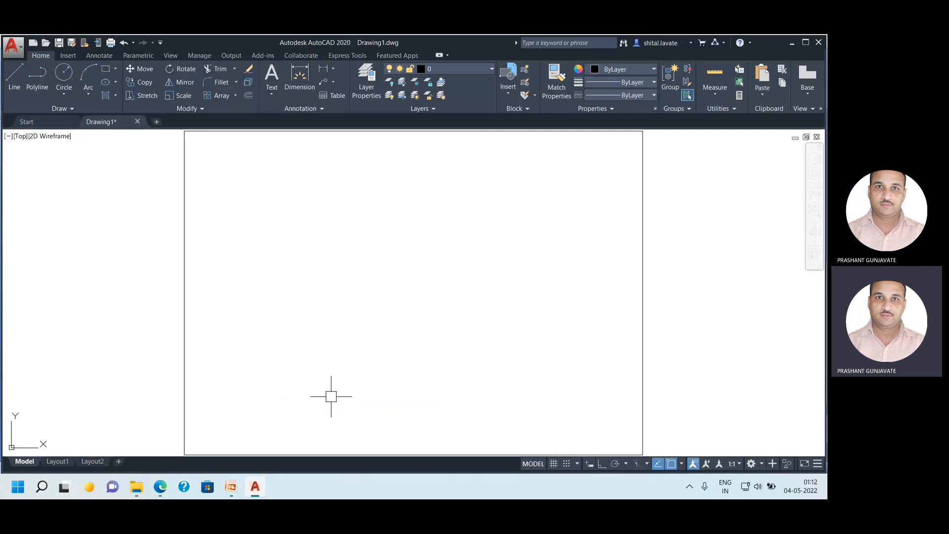
# Display the command line window and keep it open.
pyautogui.hotkey('ctrl', '9')
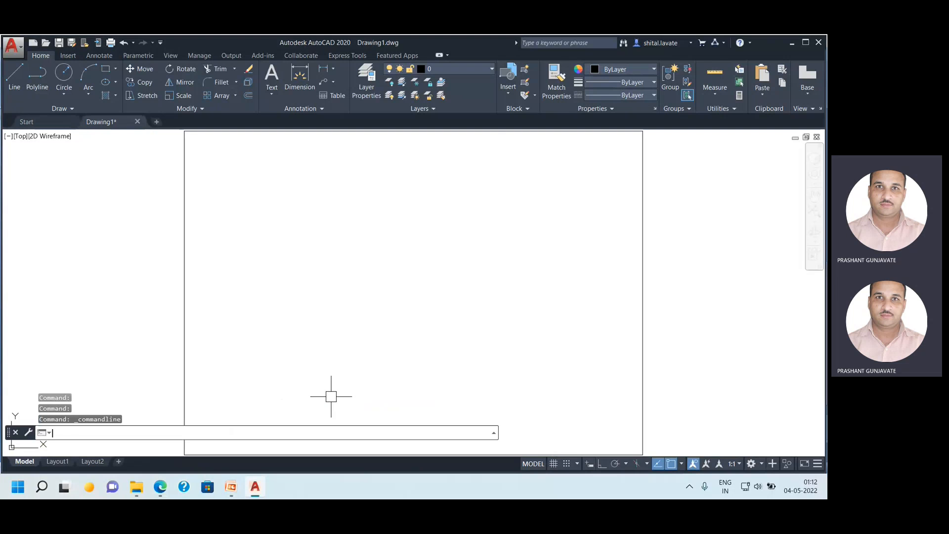
pyautogui.hotkey('ctrl', '9')
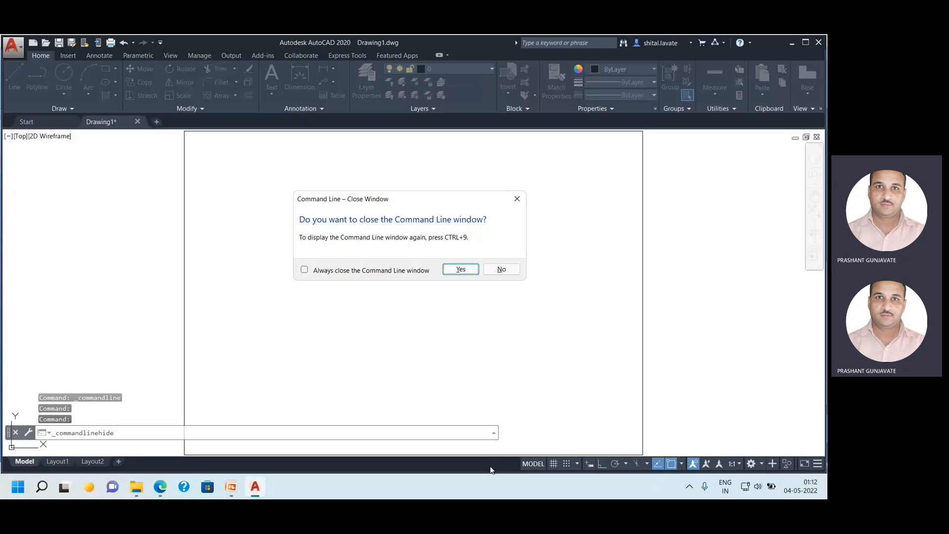
pyautogui.press('Escape')
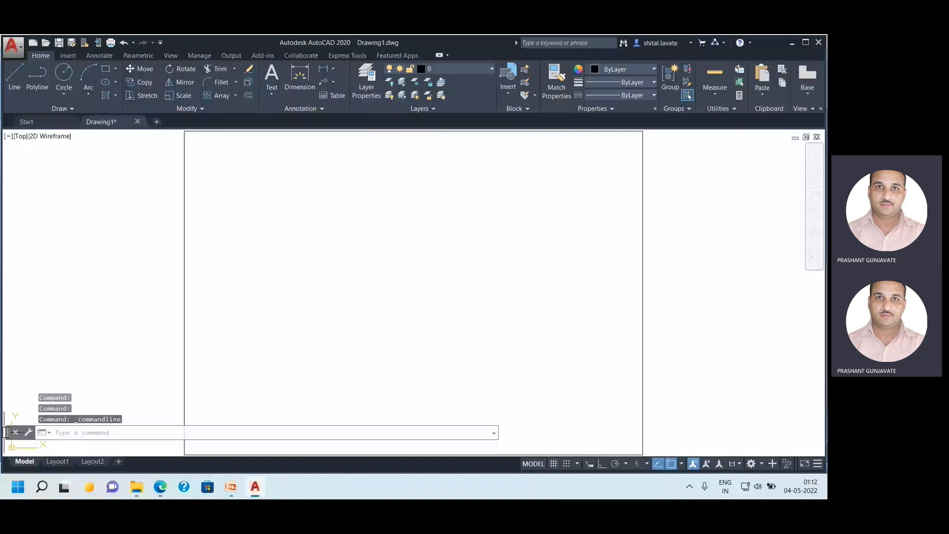
# Zoom the drawing view with the All option of the Zoom command.
pyautogui.write('z')
pyautogui.press('Return')
pyautogui.write('a')
pyautogui.press('Return')
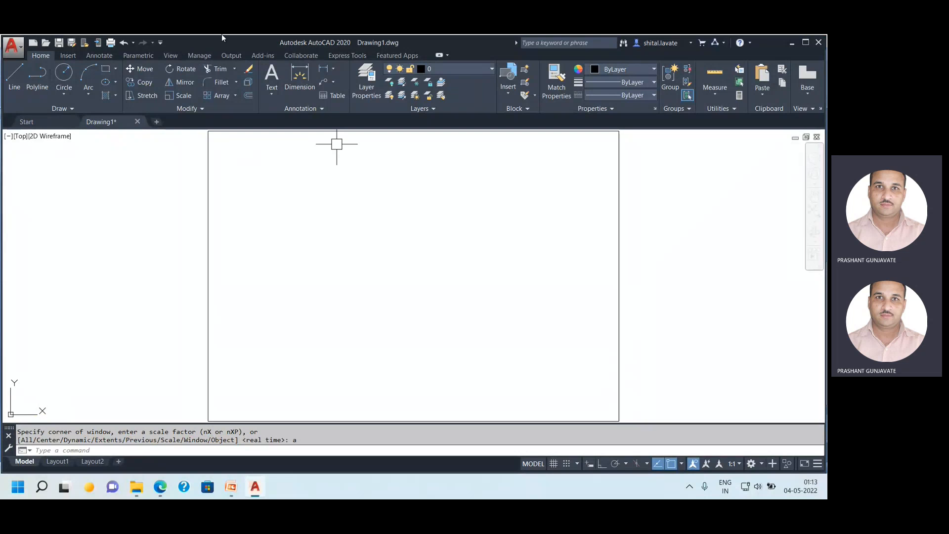
# Hide the Layers, Block and Groups panels from the Home ribbon.
pyautogui.rightClick(279, 97)
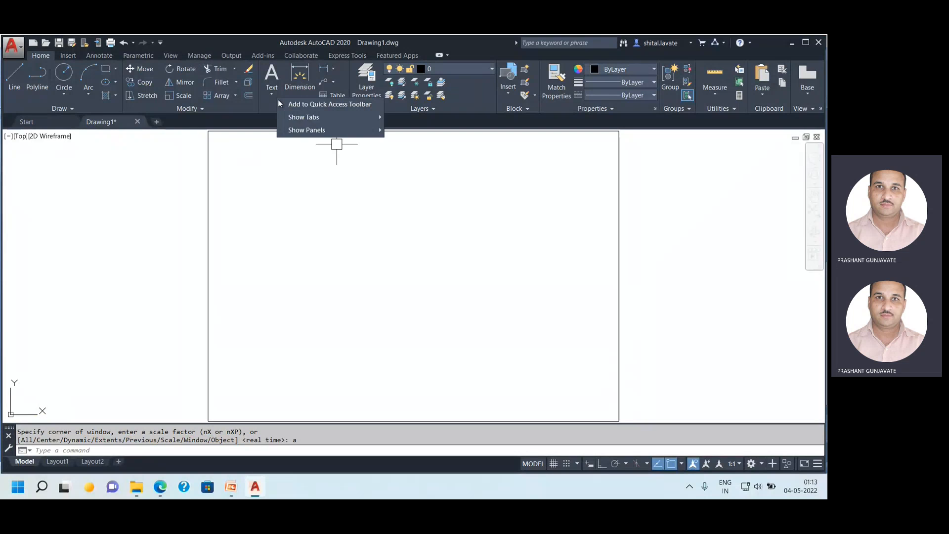
pyautogui.moveTo(350, 121)
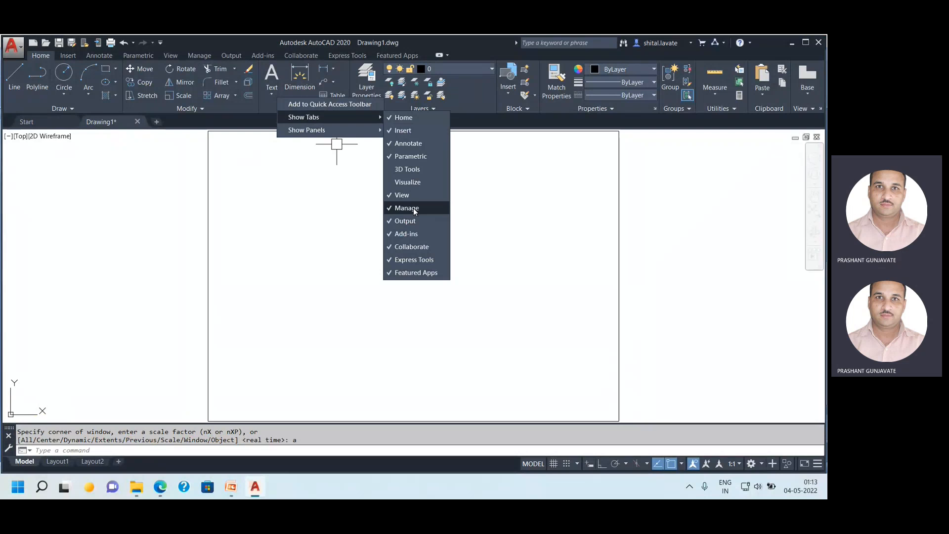
pyautogui.moveTo(335, 135)
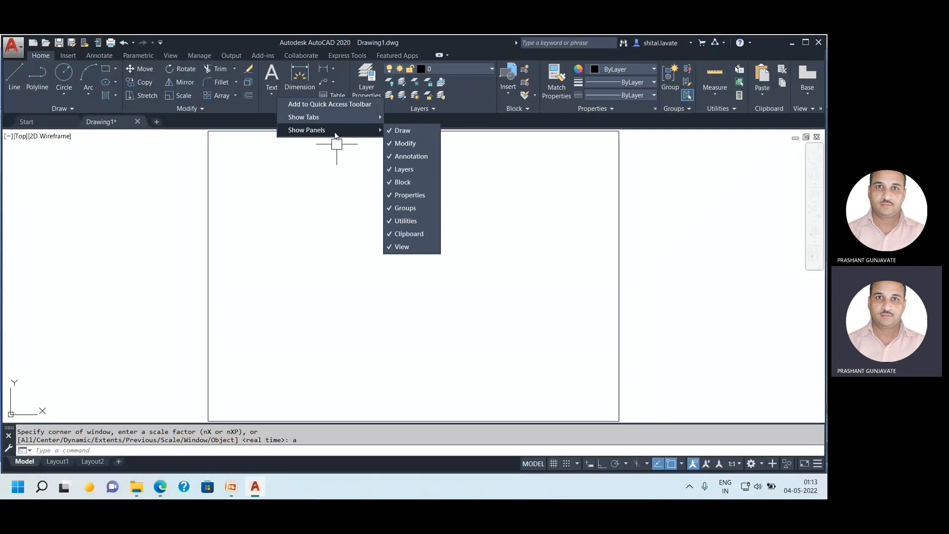
pyautogui.click(399, 168)
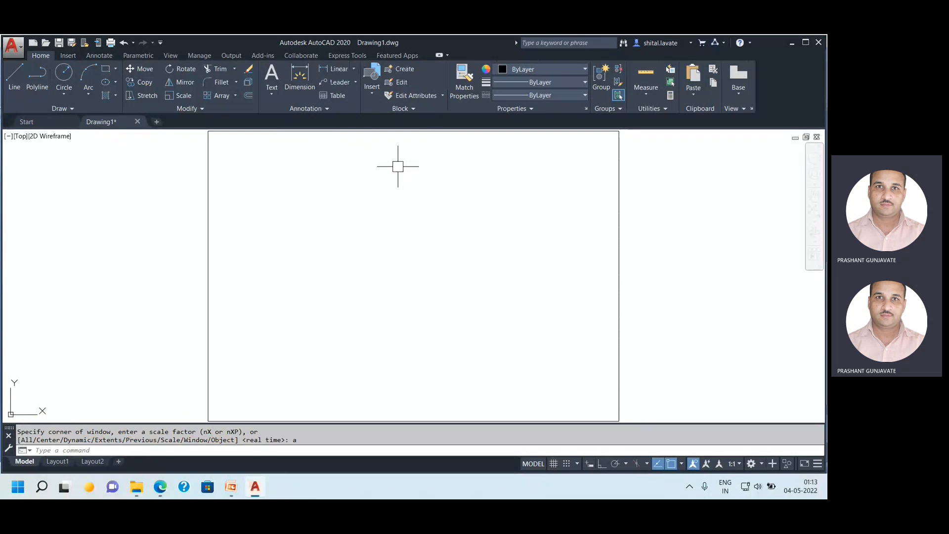
pyautogui.rightClick(375, 105)
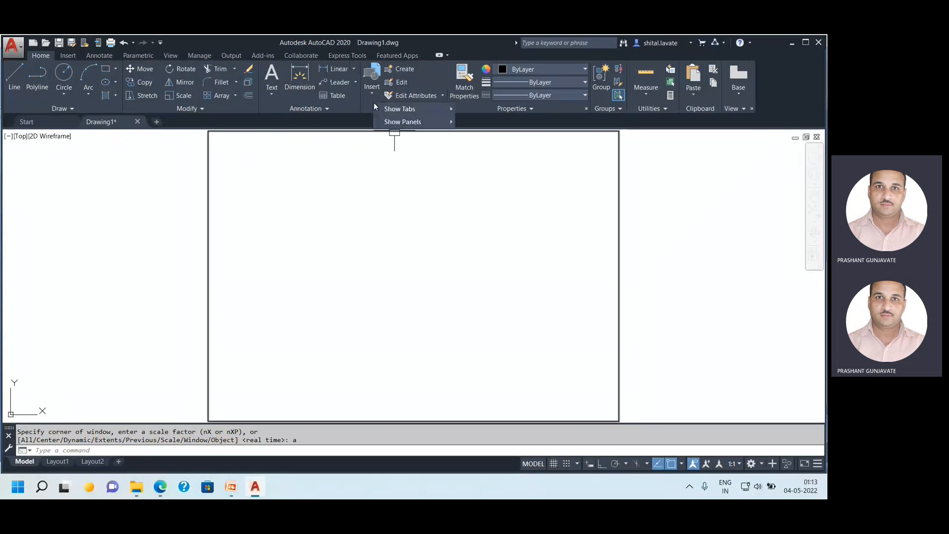
pyautogui.moveTo(399, 125)
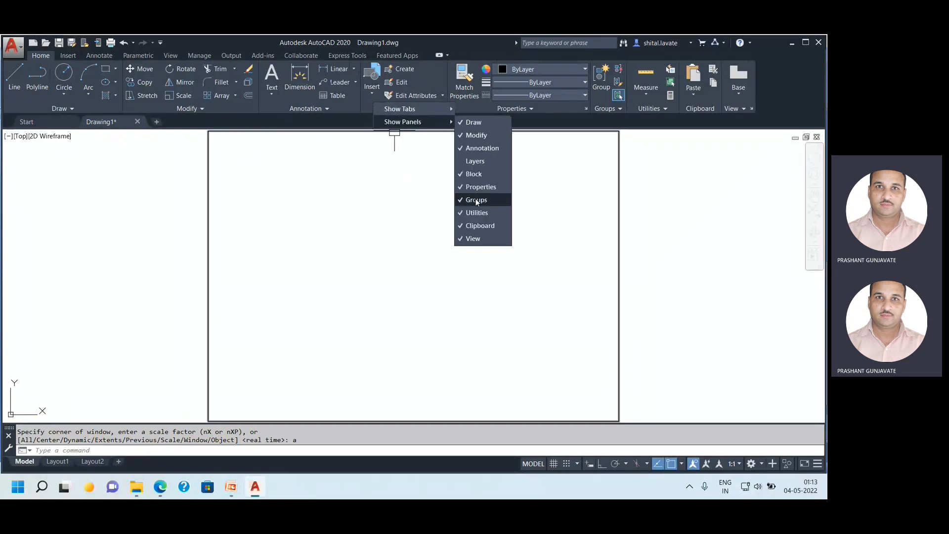
pyautogui.click(474, 174)
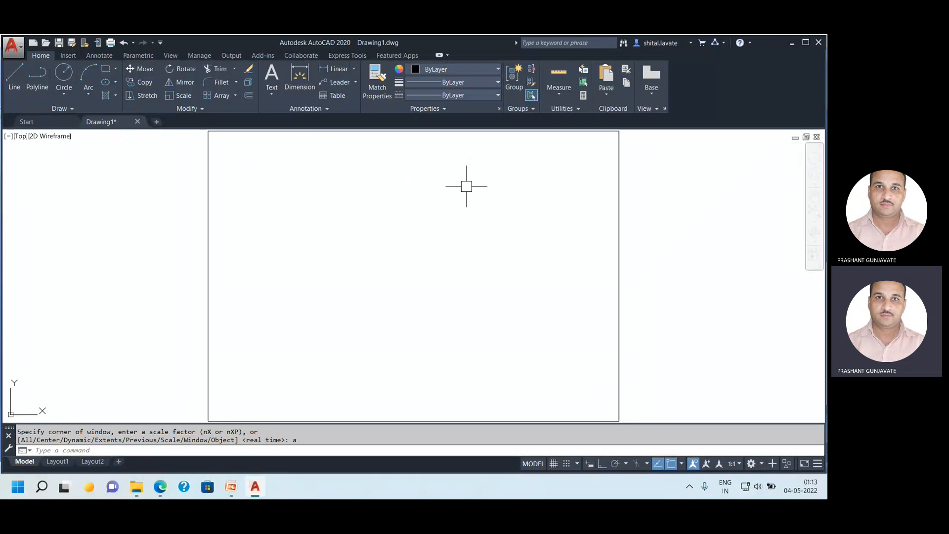
pyautogui.rightClick(512, 99)
pyautogui.moveTo(529, 130)
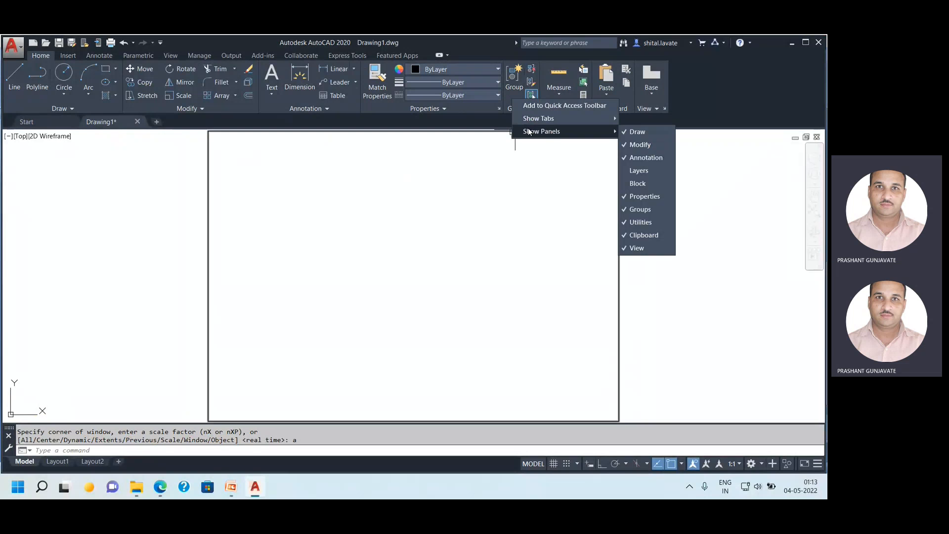
pyautogui.click(641, 209)
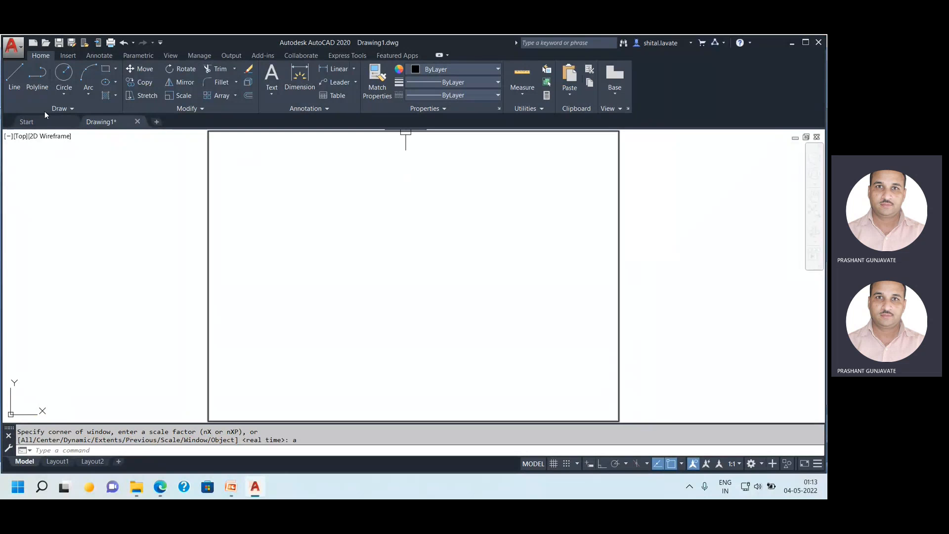
# Draw a horizontal line in the upper part of the rectangular frame with Ortho mode turned on.
pyautogui.click(14, 75)
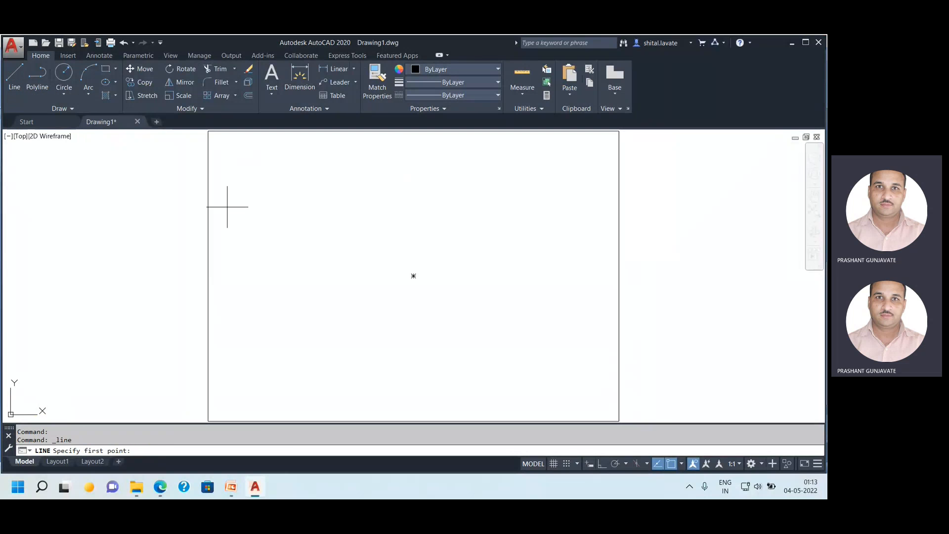
pyautogui.click(268, 178)
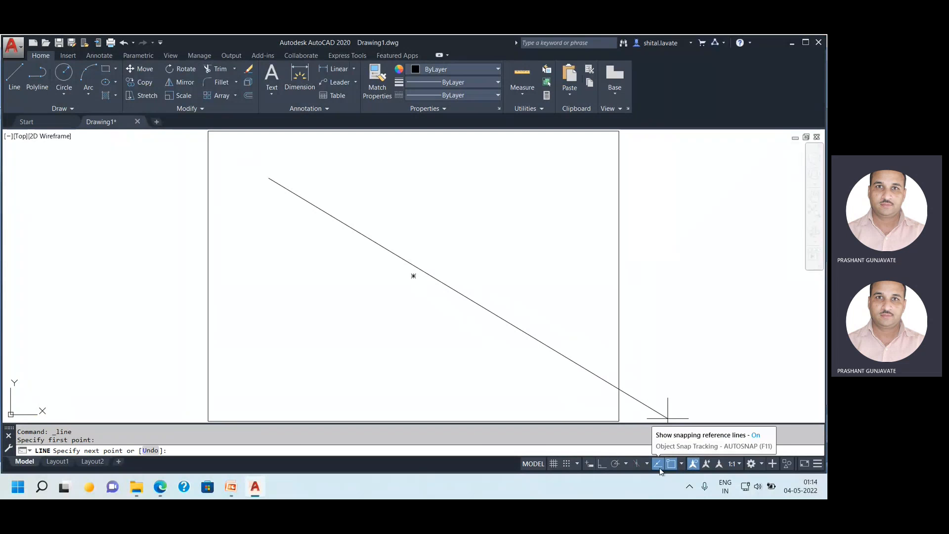
pyautogui.click(602, 466)
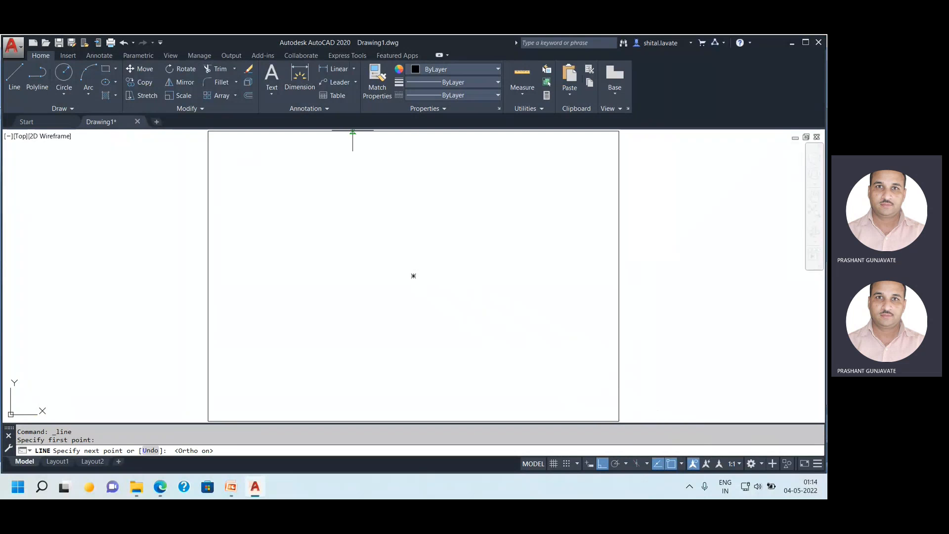
pyautogui.click(470, 178)
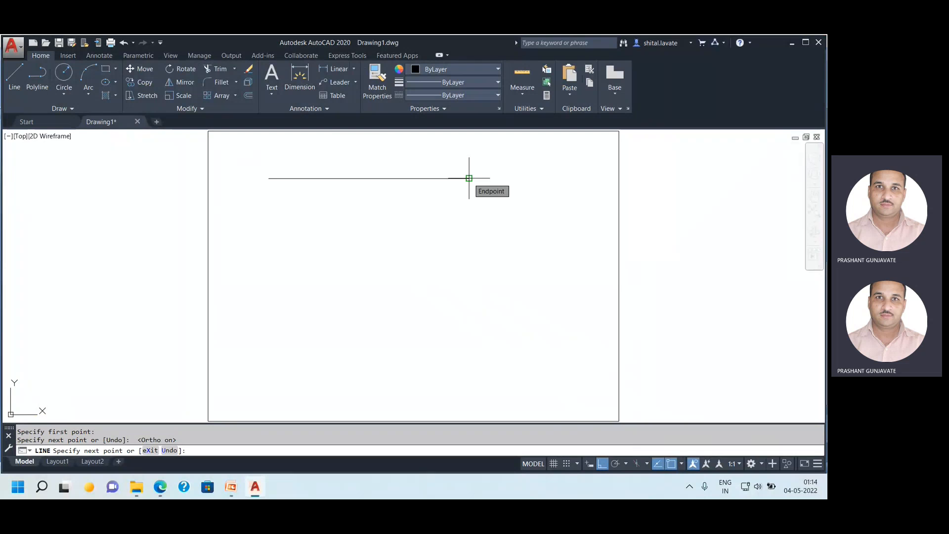
pyautogui.press('Return')
# Draw three more separate horizontal lines below the first one, spaced down the frame, with the lowest starting further right.
pyautogui.press('Return')
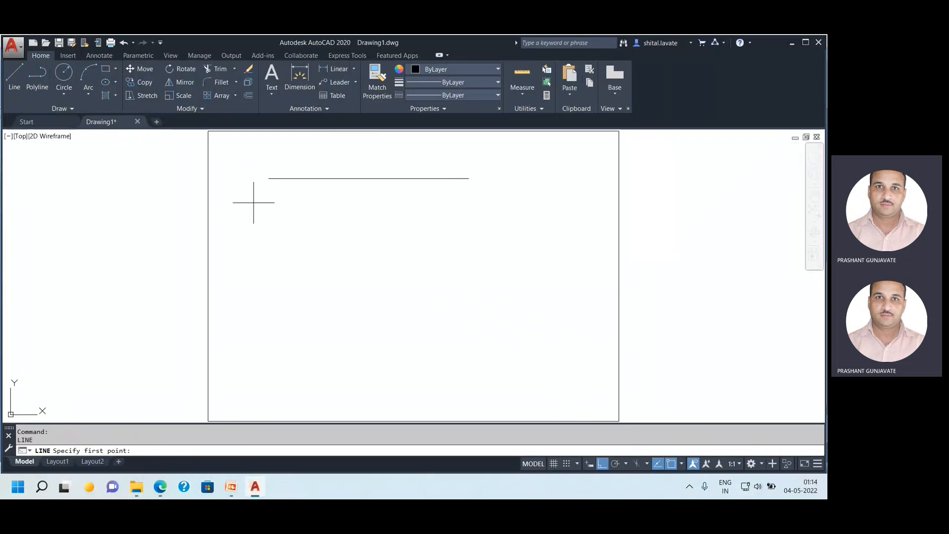
pyautogui.click(267, 222)
pyautogui.click(498, 222)
pyautogui.press('Return')
pyautogui.press('Return')
pyautogui.click(279, 267)
pyautogui.click(516, 267)
pyautogui.press('Return')
pyautogui.press('Return')
pyautogui.click(328, 298)
pyautogui.click(530, 299)
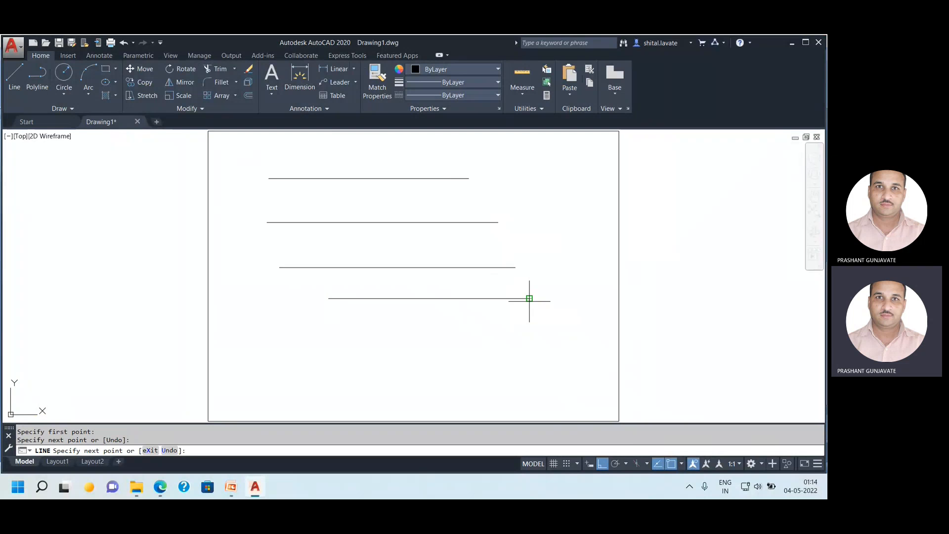
pyautogui.press('Return')
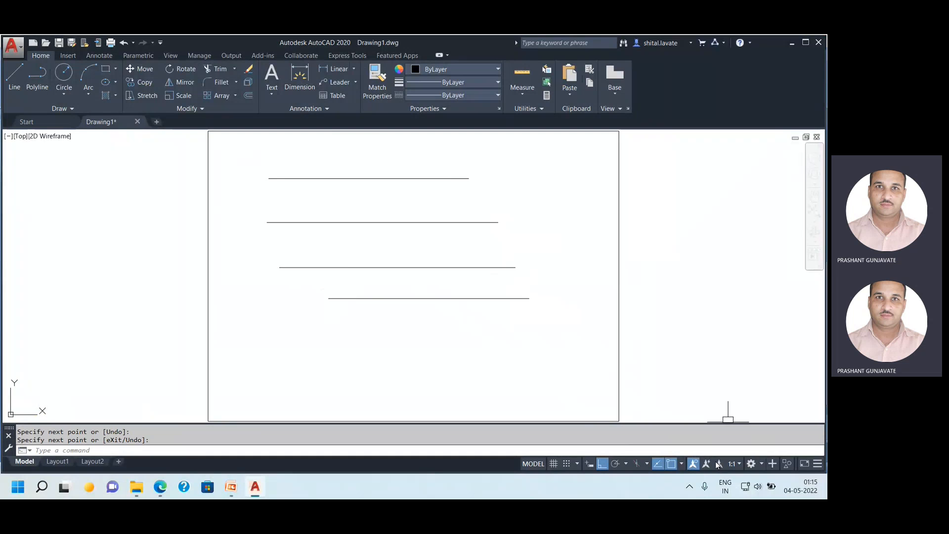
# Add the LineWeight toggle to the status bar through its customization list.
pyautogui.click(817, 465)
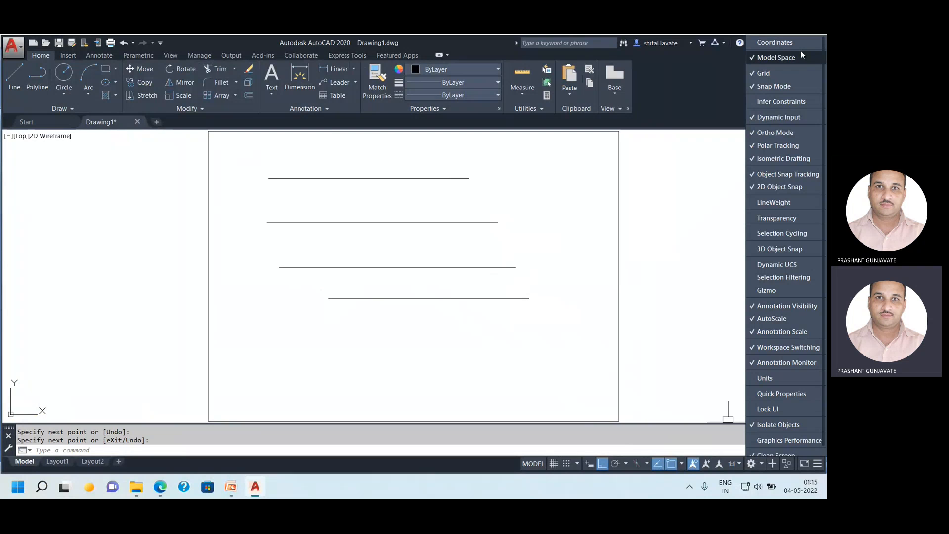
pyautogui.click(817, 465)
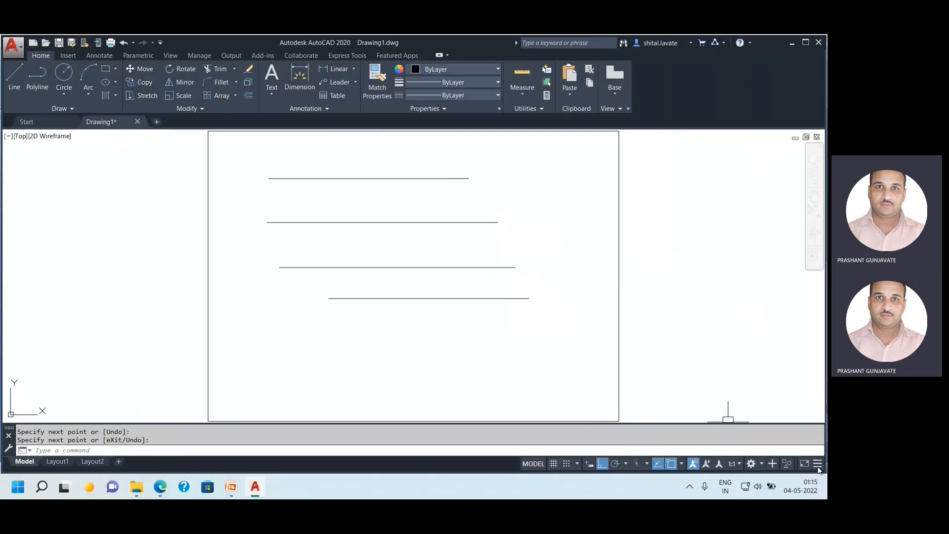
pyautogui.click(817, 464)
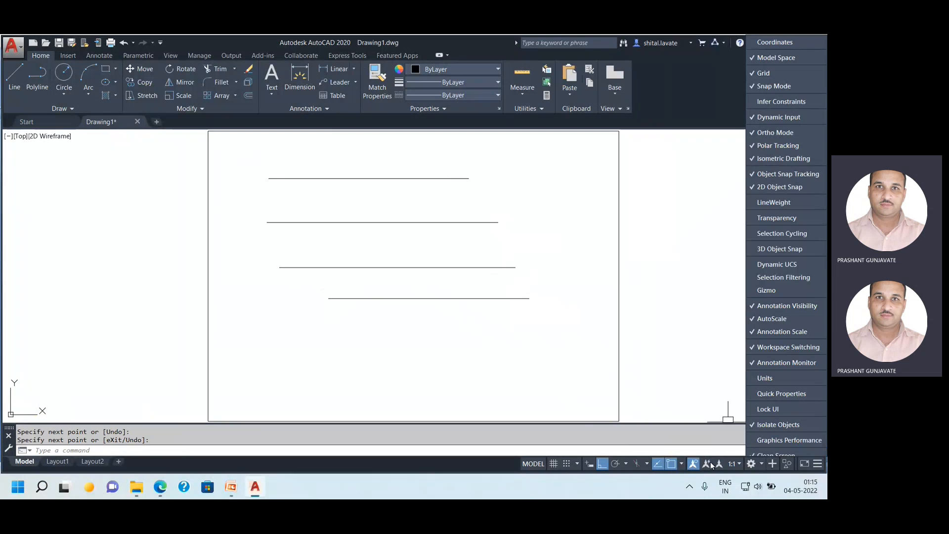
pyautogui.click(780, 202)
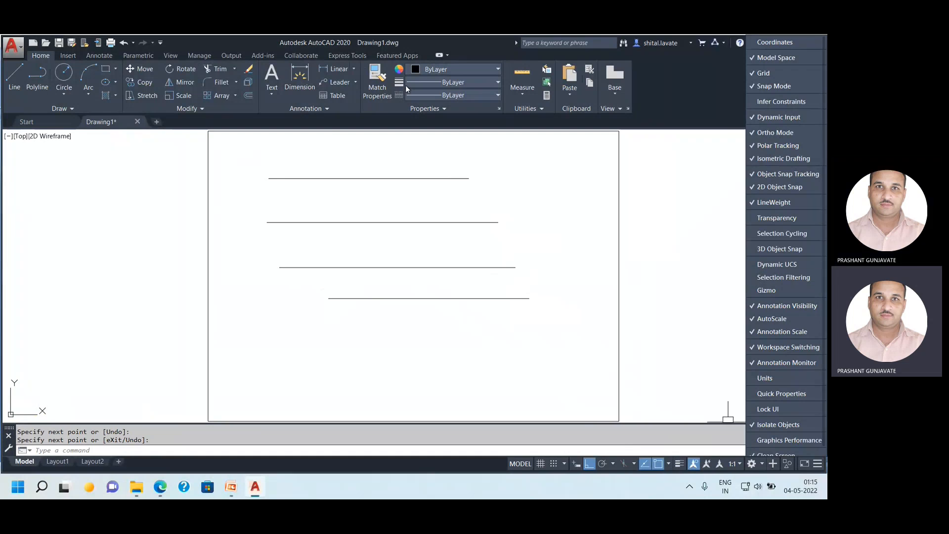
pyautogui.click(333, 131)
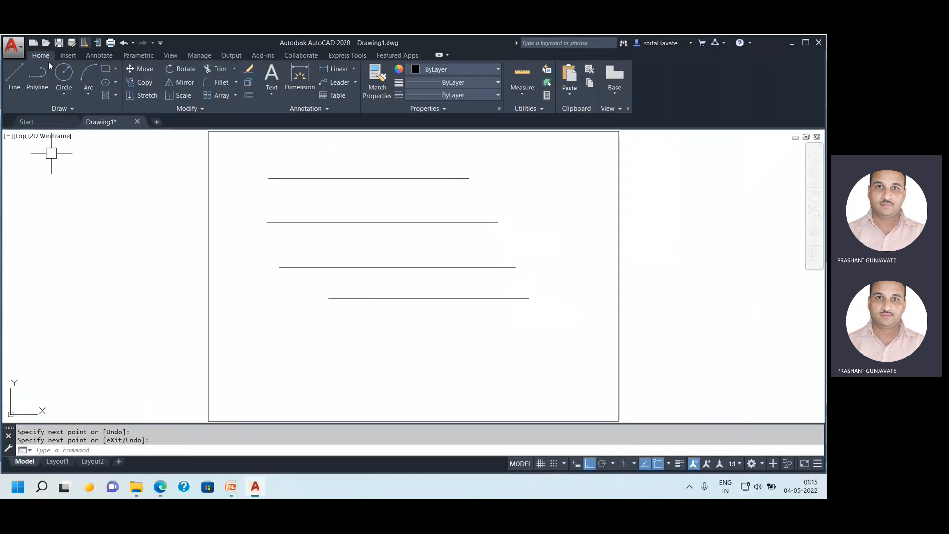
# Switch the workspace to 3D Modeling and return to Drafting & Annotation.
pyautogui.click(764, 464)
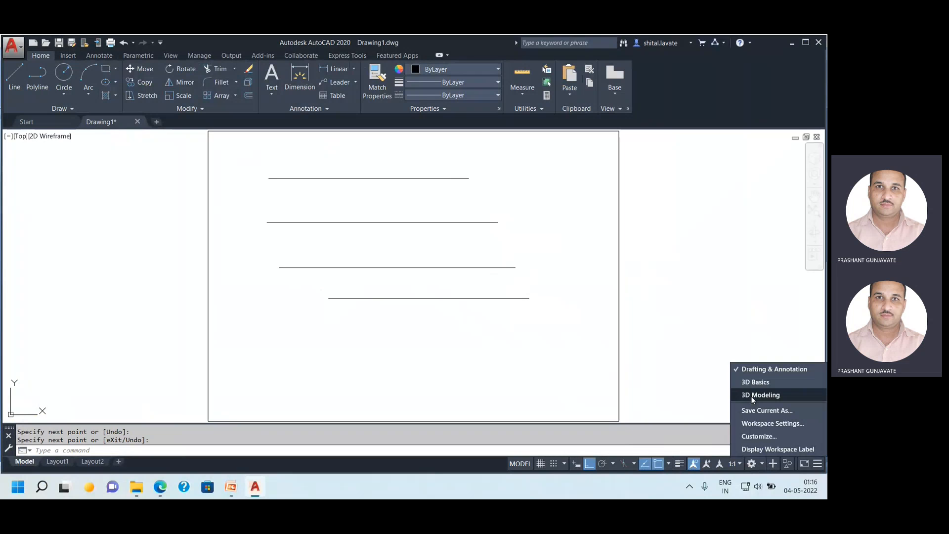
pyautogui.click(751, 395)
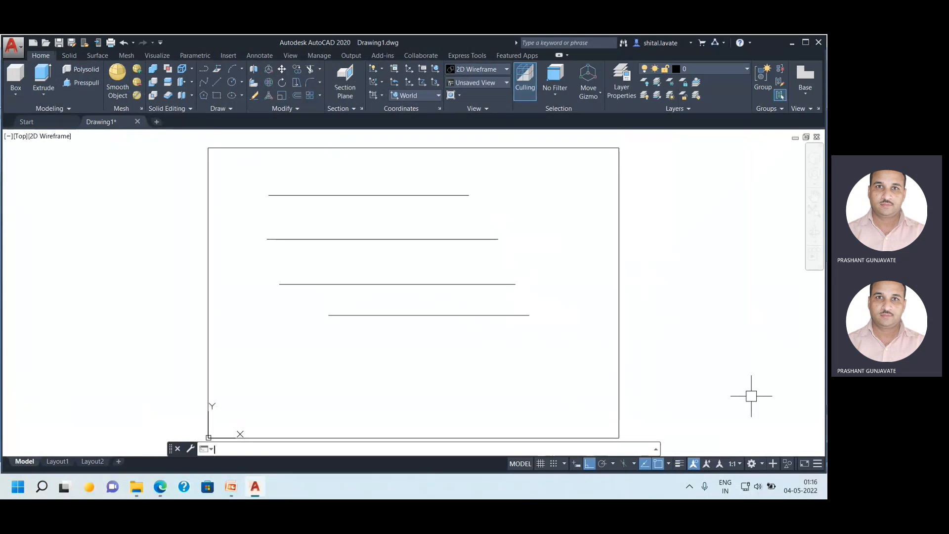
pyautogui.click(762, 464)
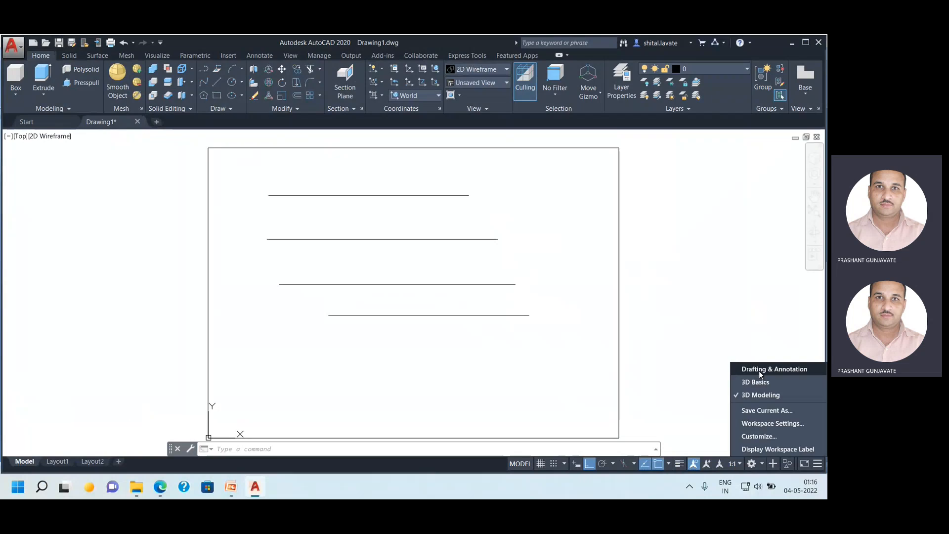
pyautogui.click(758, 372)
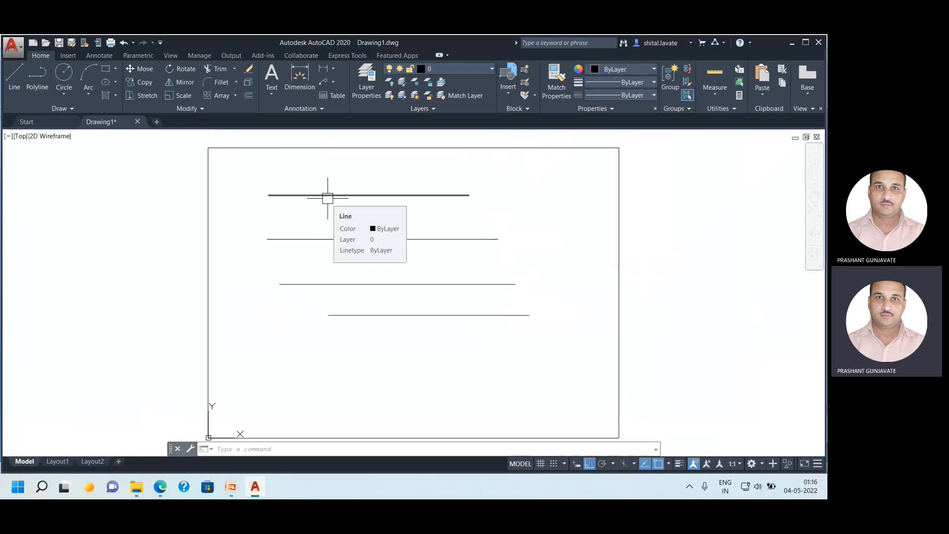
# Load the CENTER linetype from acadiso.lin in the Linetype Manager.
pyautogui.click(614, 98)
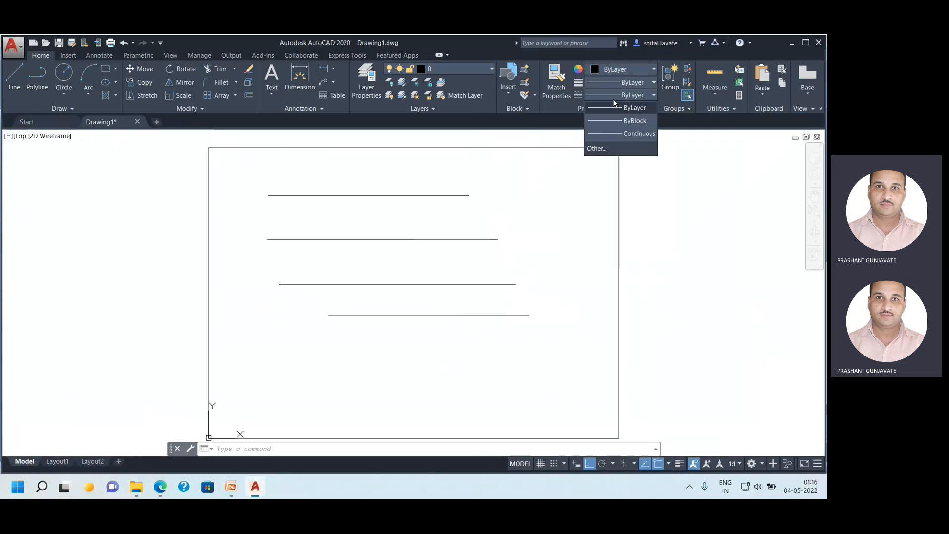
pyautogui.click(599, 149)
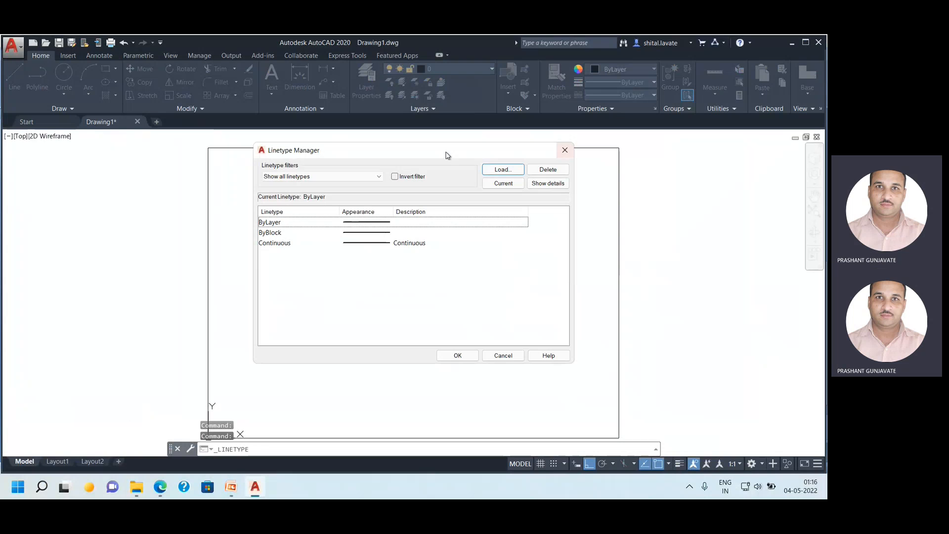
pyautogui.click(512, 172)
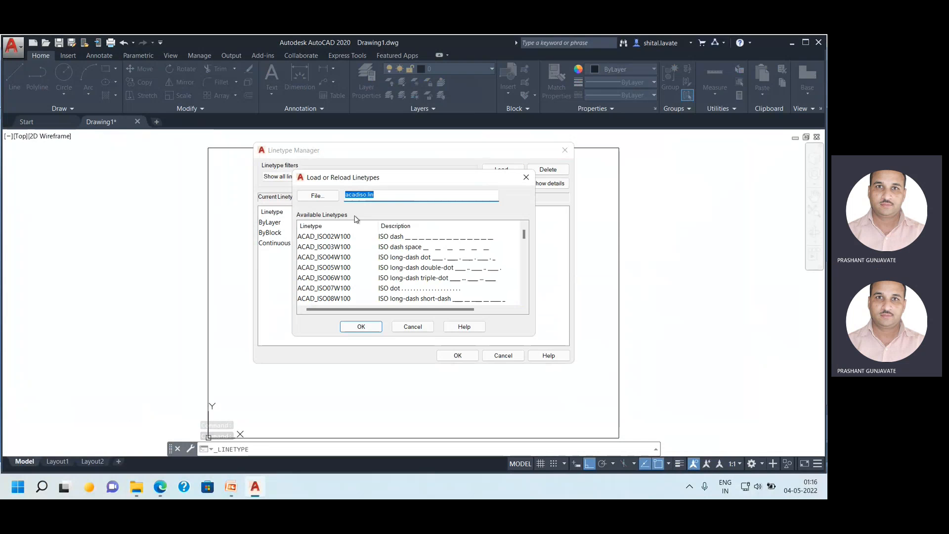
pyautogui.click(320, 238)
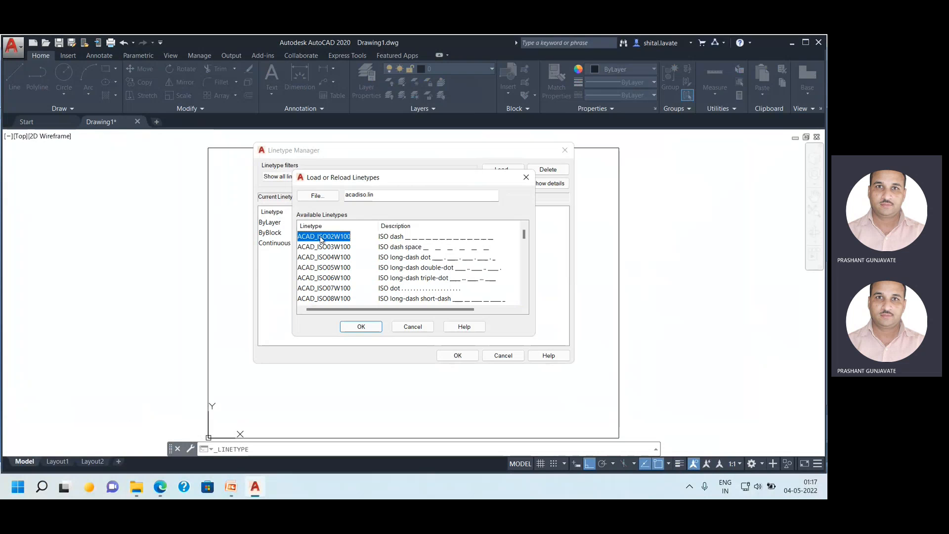
pyautogui.scroll(-6, 322, 240)
pyautogui.click(321, 236)
pyautogui.click(356, 331)
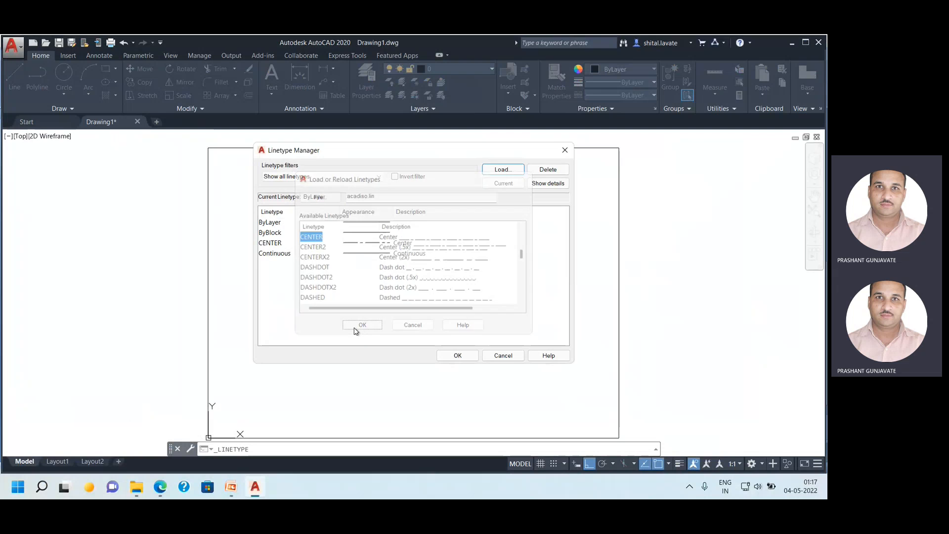
# Load the HIDDEN linetype from acadiso.lin and close the Linetype Manager.
pyautogui.click(502, 170)
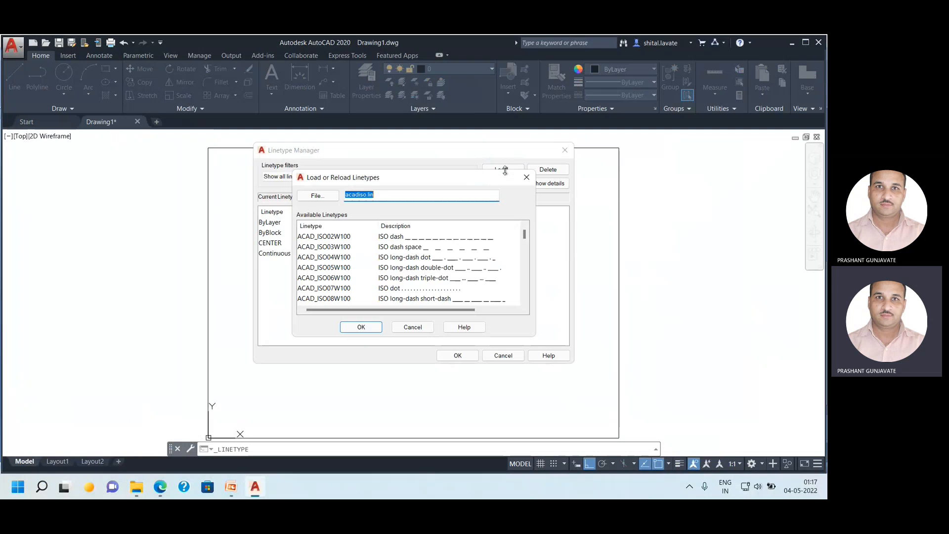
pyautogui.click(343, 237)
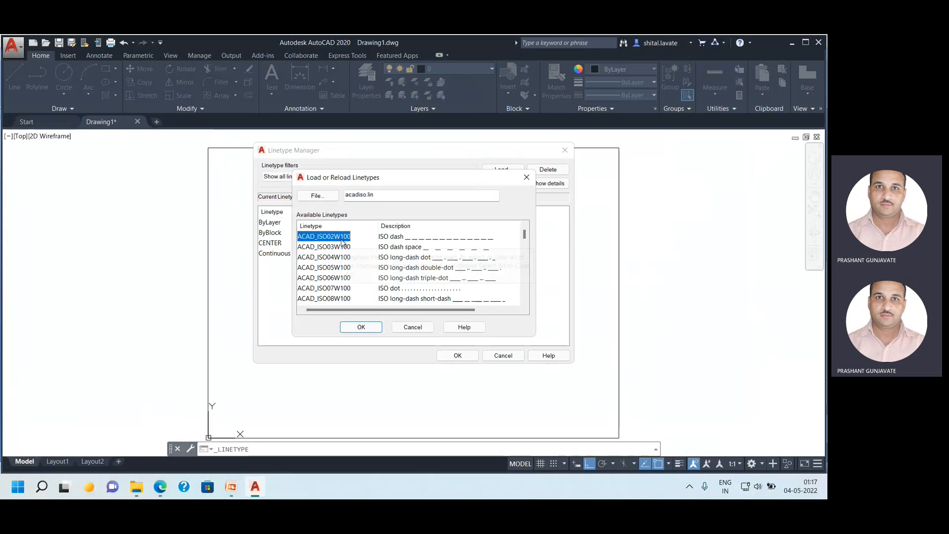
pyautogui.press('h')
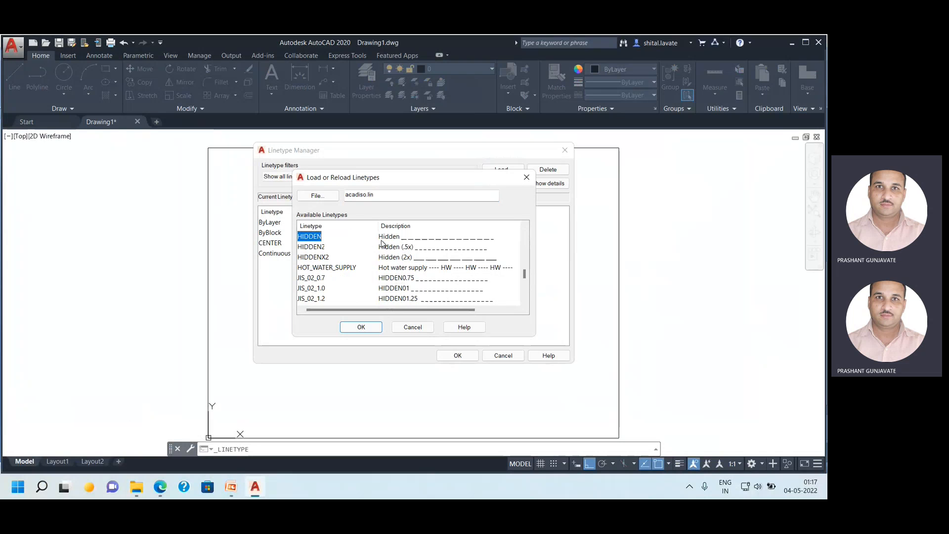
pyautogui.click(364, 326)
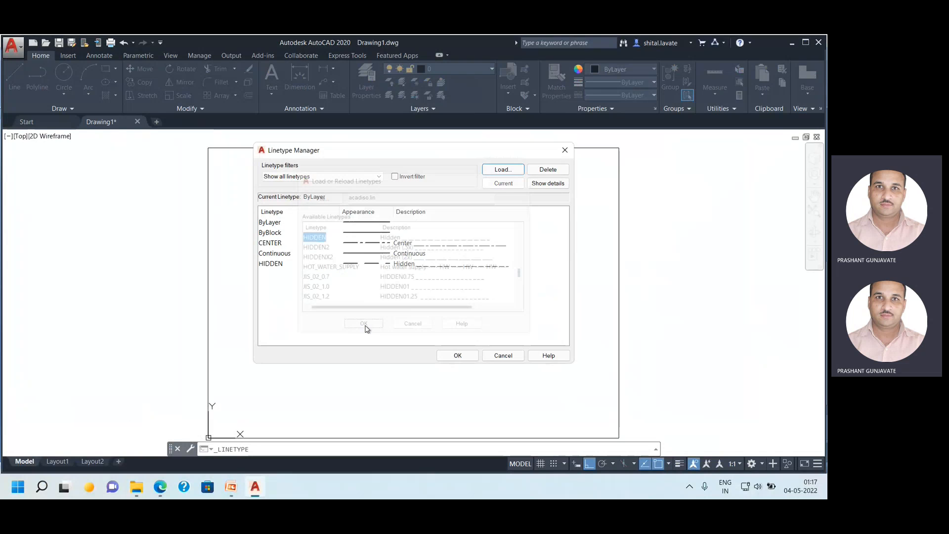
pyautogui.click(470, 356)
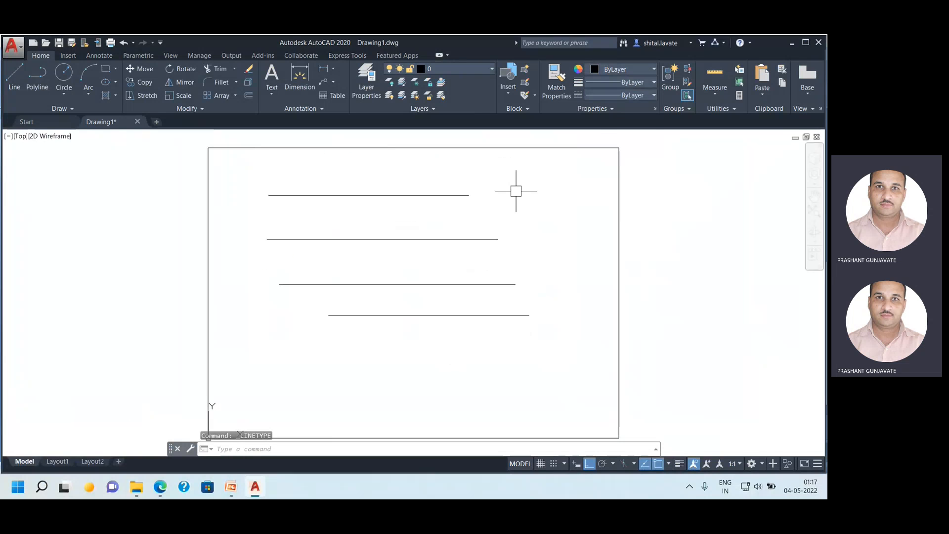
# Reopen the Linetype Manager, load the PHANTOM linetype from acadiso.lin and accept the changes.
pyautogui.click(603, 95)
pyautogui.click(604, 174)
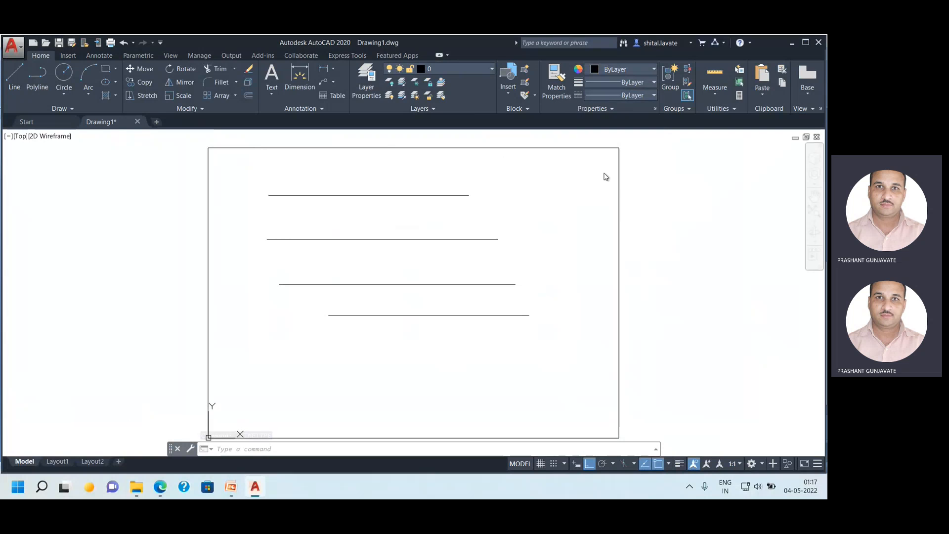
pyautogui.click(520, 176)
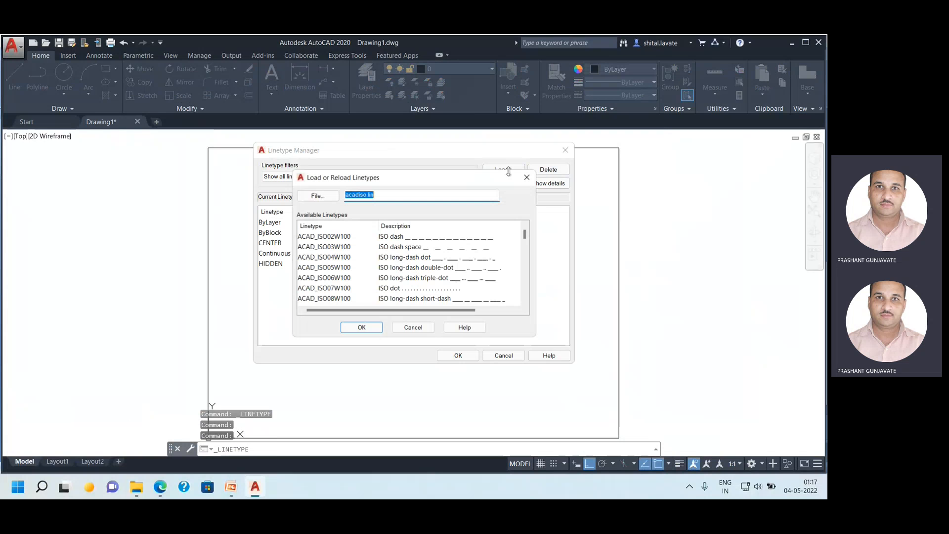
pyautogui.click(351, 238)
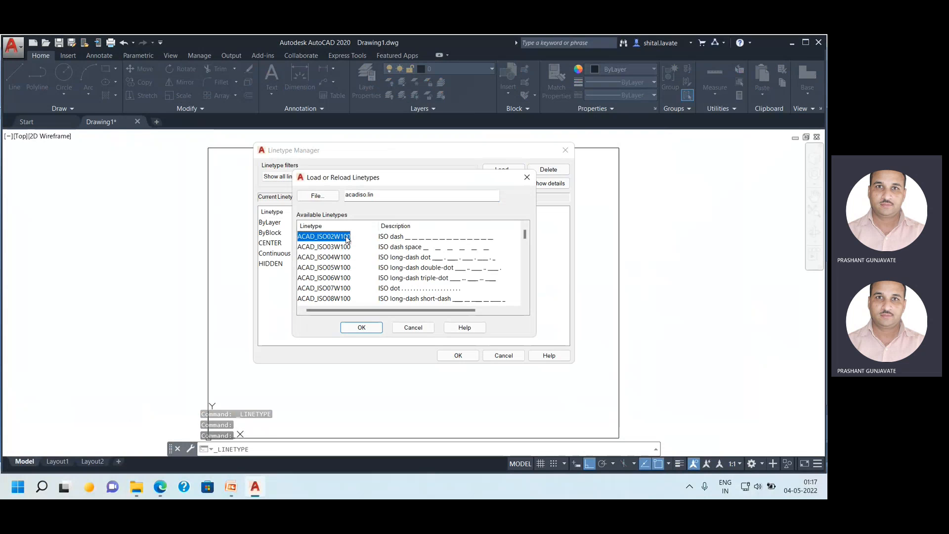
pyautogui.press('p')
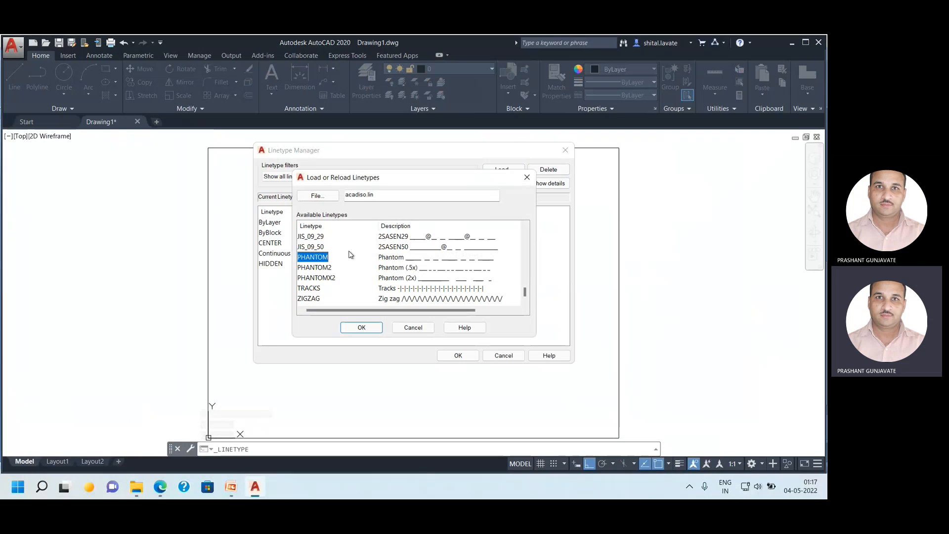
pyautogui.click(354, 331)
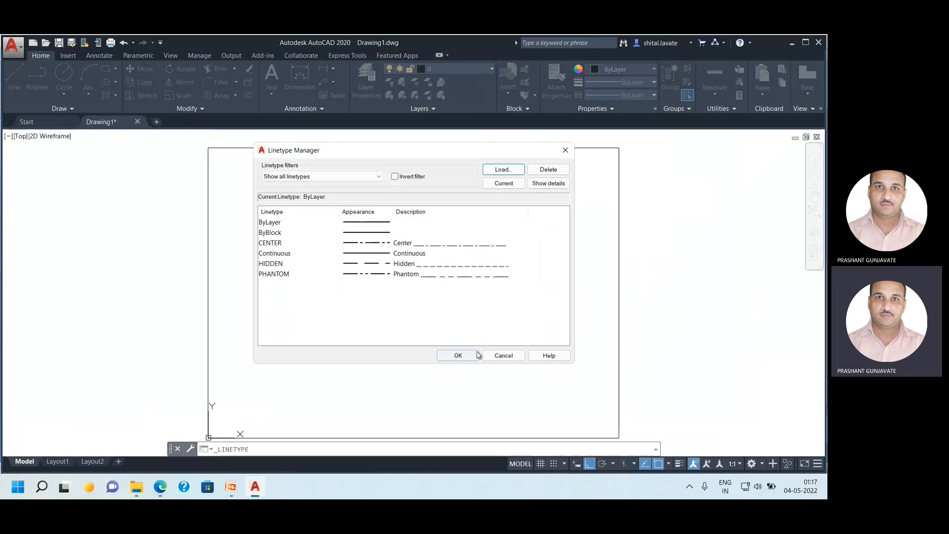
pyautogui.click(459, 356)
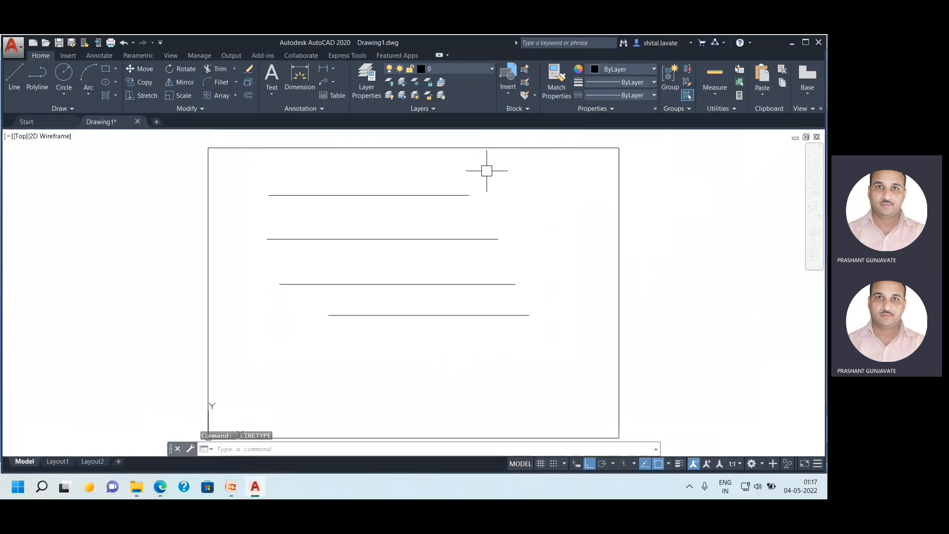
# Set the topmost horizontal line's color to Blue and its linetype to CENTER, then deselect it.
pyautogui.click(448, 194)
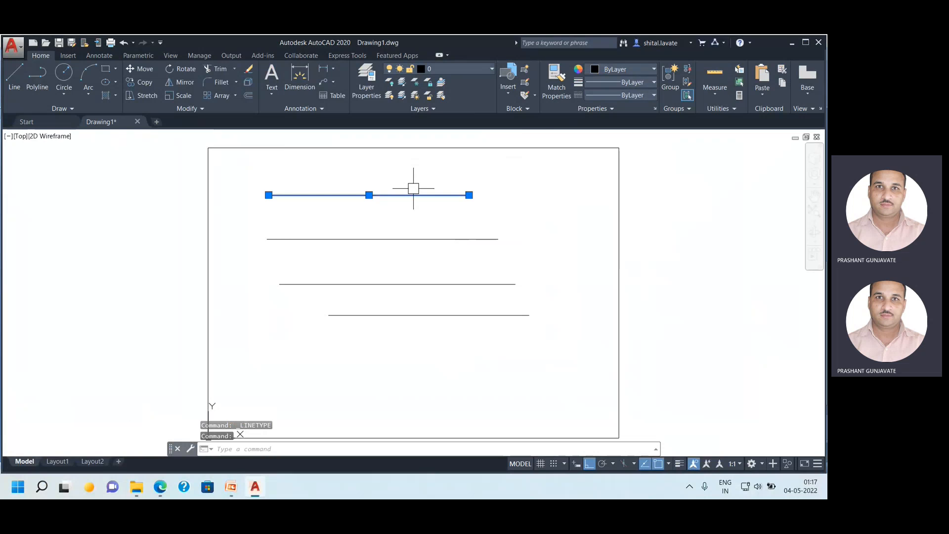
pyautogui.click(608, 69)
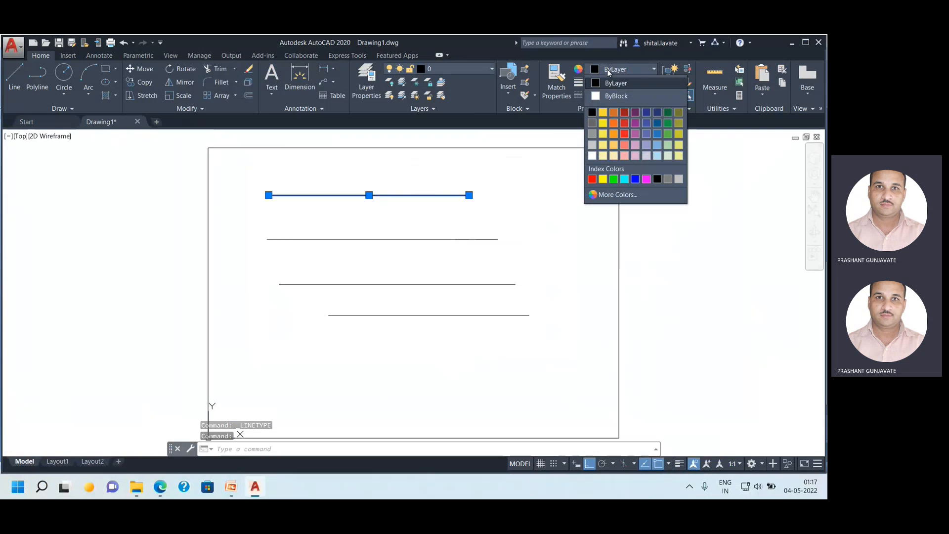
pyautogui.click(635, 179)
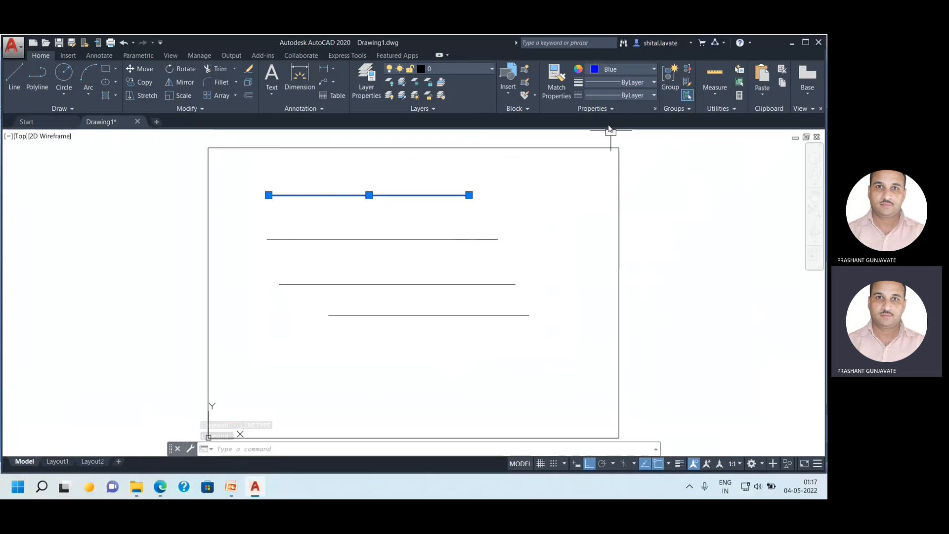
pyautogui.click(607, 95)
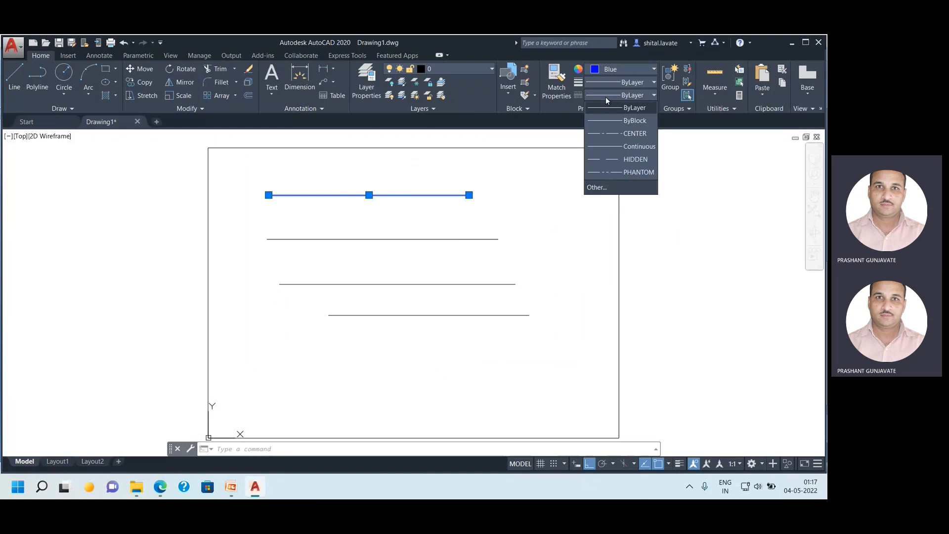
pyautogui.click(613, 134)
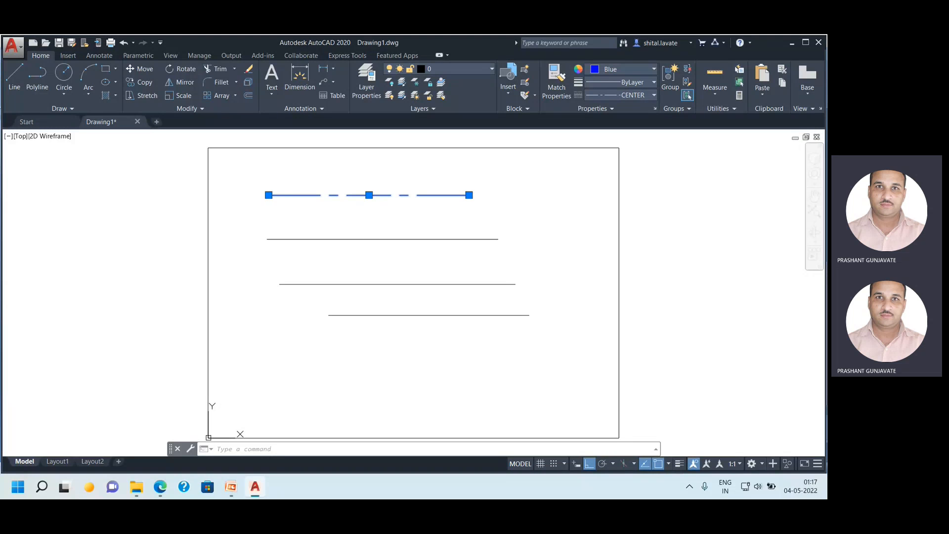
pyautogui.press('Escape')
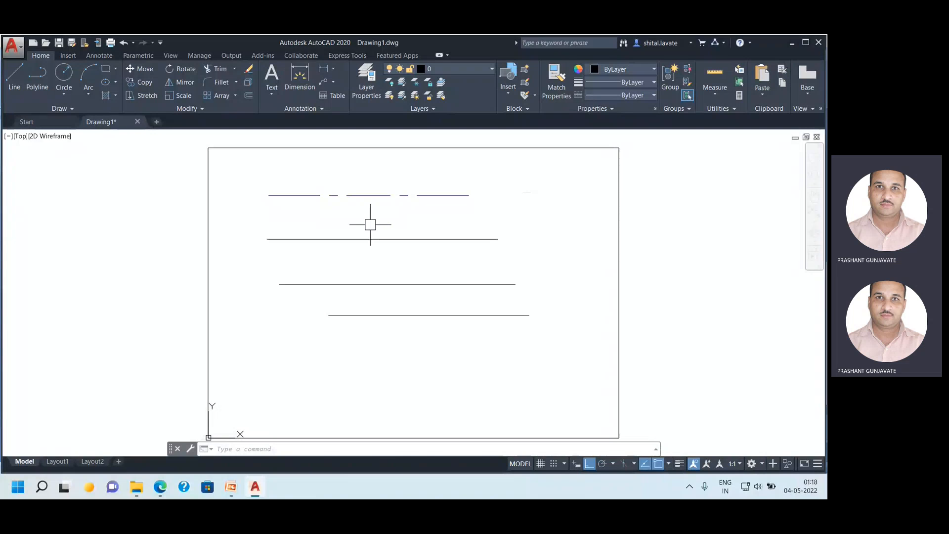
pyautogui.click(366, 240)
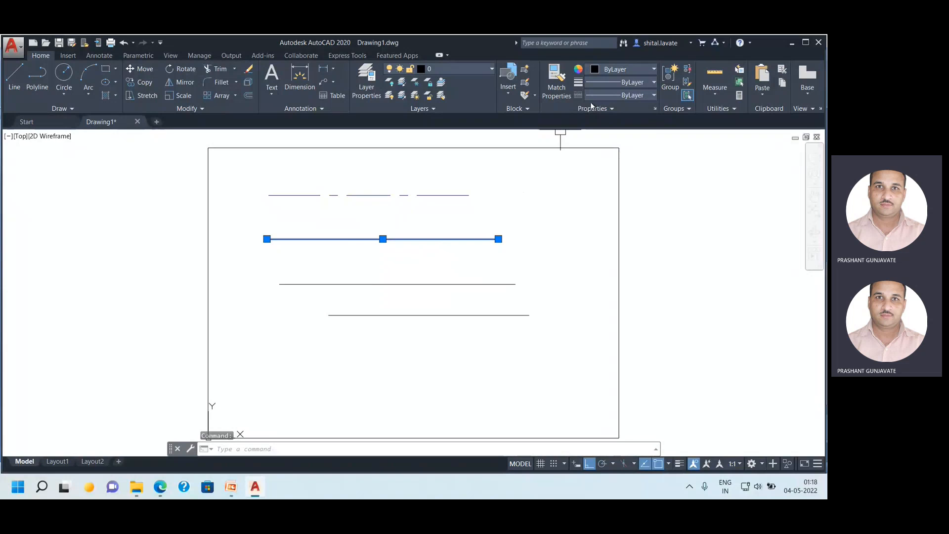
pyautogui.click(604, 95)
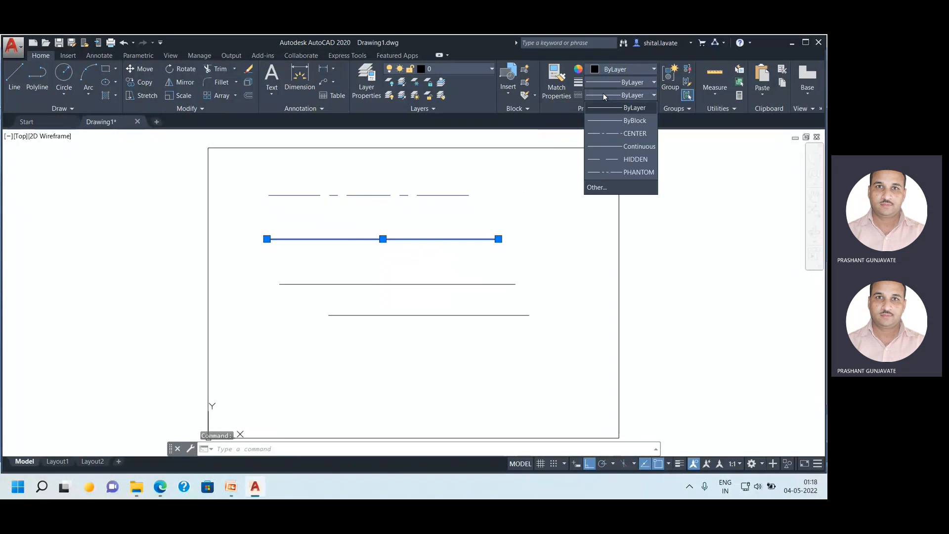
pyautogui.click(534, 254)
pyautogui.press('Escape')
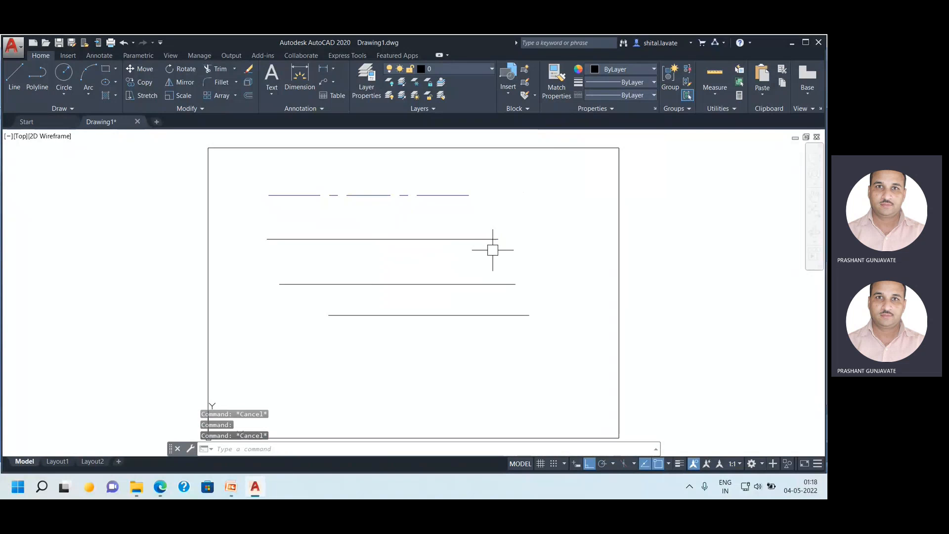
# Assign the HIDDEN linetype to the second horizontal line from the top.
pyautogui.click(470, 239)
pyautogui.click(630, 97)
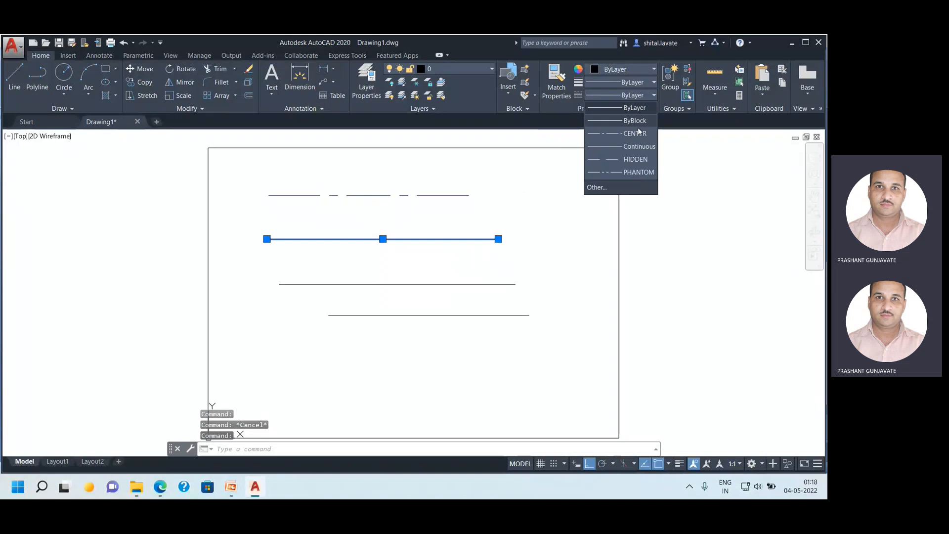
pyautogui.click(639, 159)
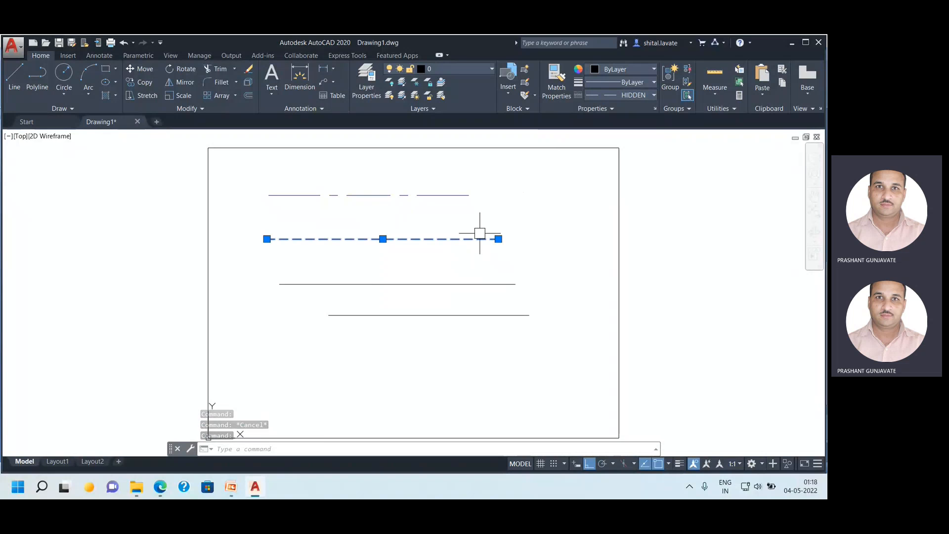
# Set the second line's linetype scale to 0.01 in its object properties, then close the properties and deselect the line.
pyautogui.rightClick(383, 238)
pyautogui.click(426, 455)
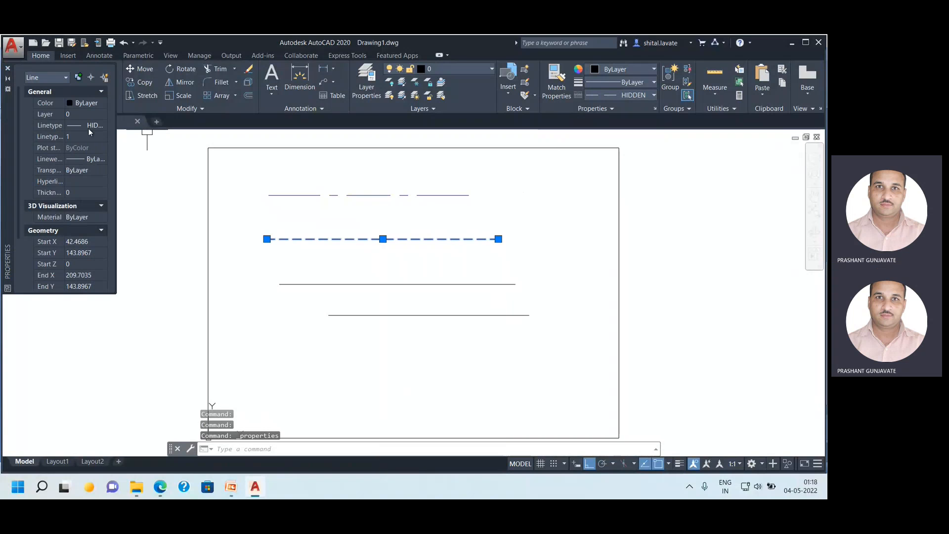
pyautogui.click(91, 135)
pyautogui.write('0')
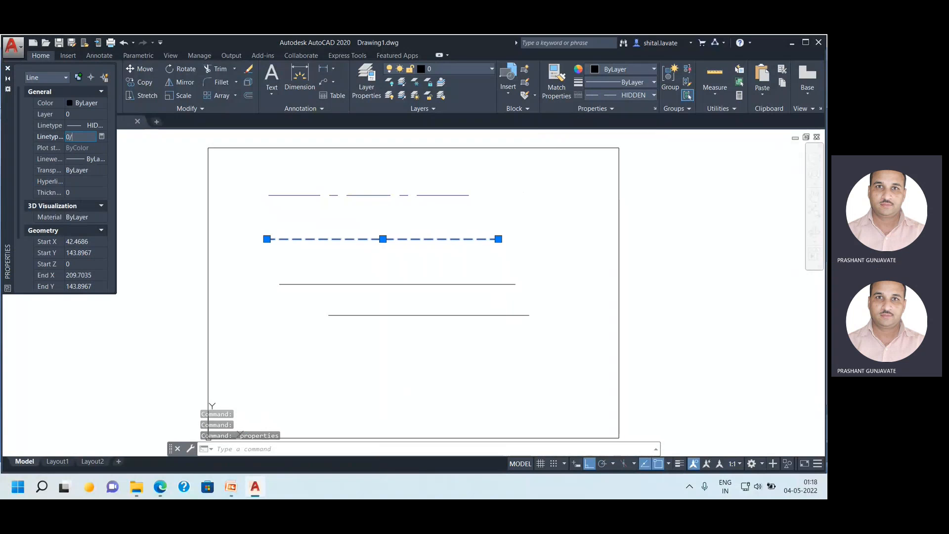
pyautogui.write('.')
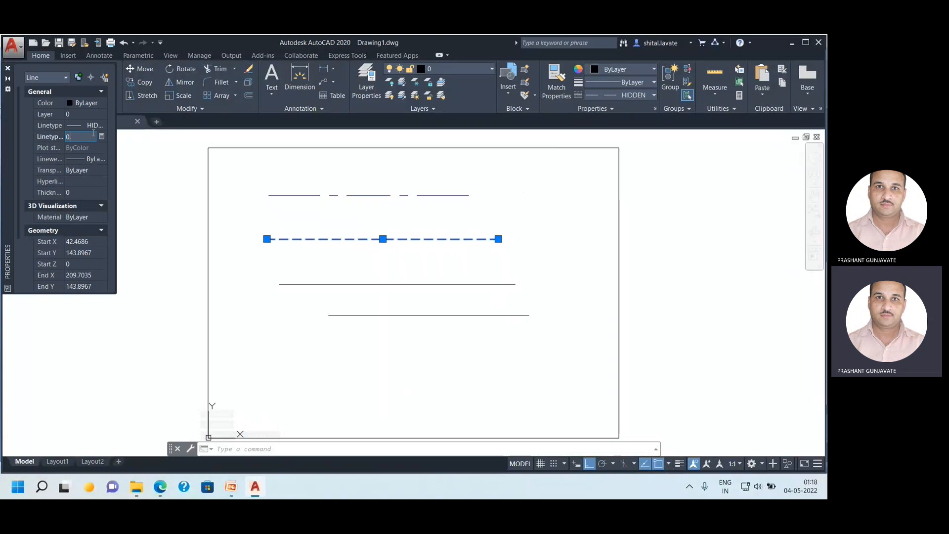
pyautogui.write('01')
pyautogui.press('Return')
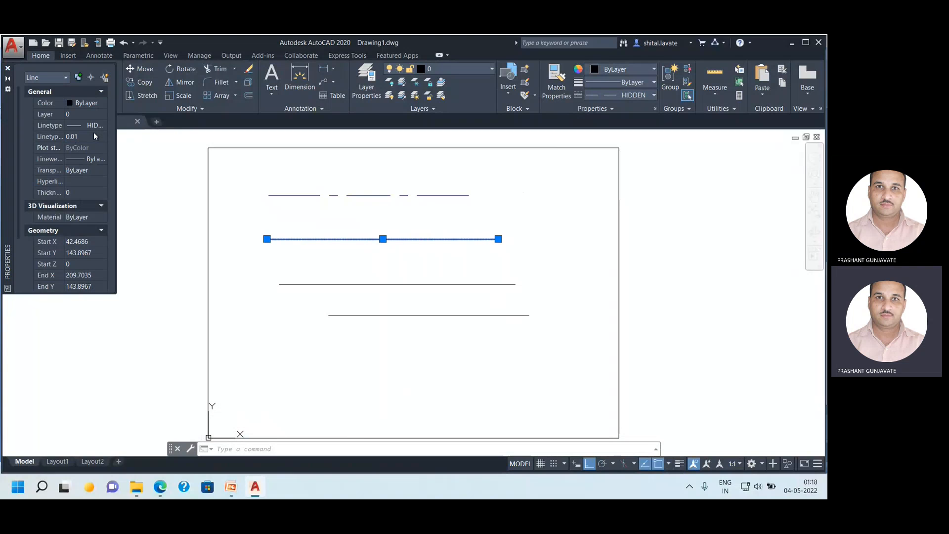
pyautogui.click(11, 68)
pyautogui.press('Escape')
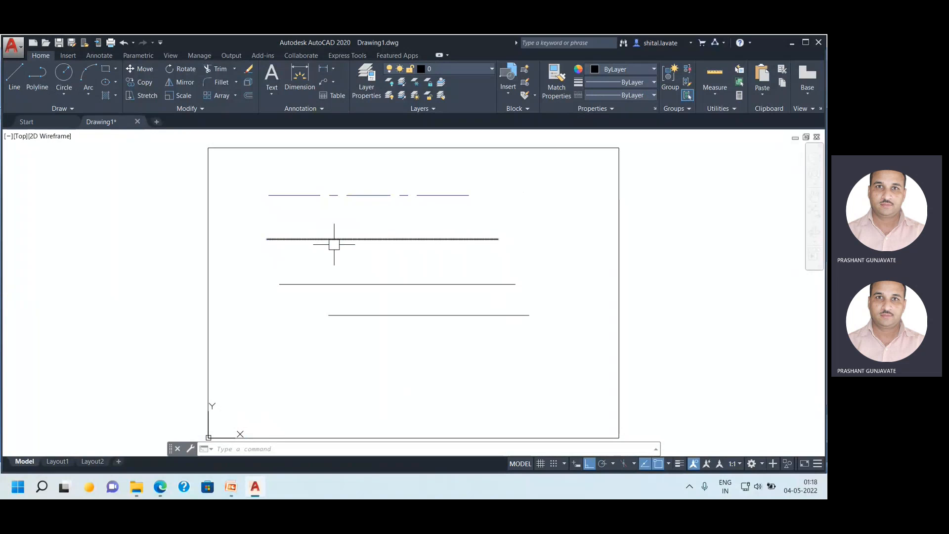
# Set the linetype scale of the second line from the top to 1 in its object properties and close them.
pyautogui.scroll(5, 335, 240)
pyautogui.scroll(3, 336, 239)
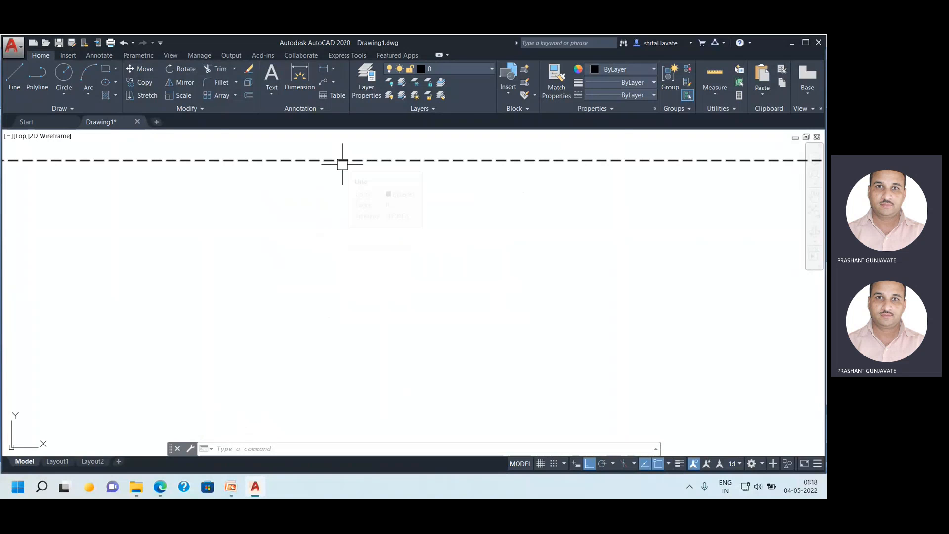
pyautogui.scroll(-5, 342, 164)
pyautogui.moveTo(345, 172); pyautogui.dragTo(352, 228, button='middle')
pyautogui.press('Escape')
pyautogui.click(352, 223)
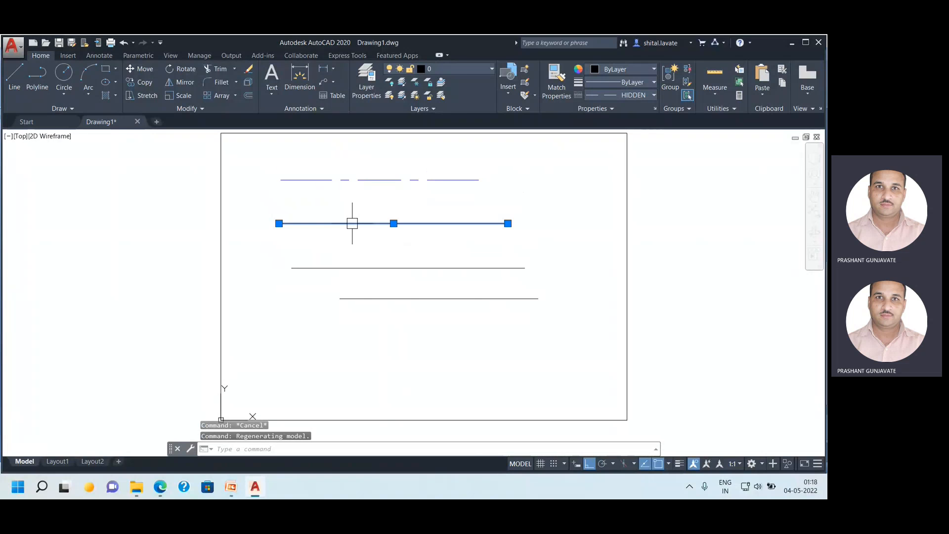
pyautogui.rightClick(352, 223)
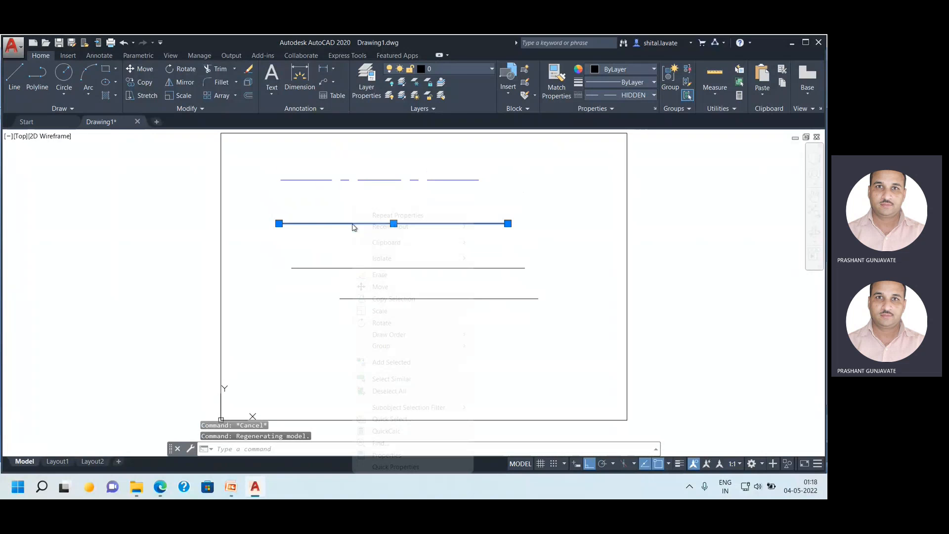
pyautogui.click(405, 456)
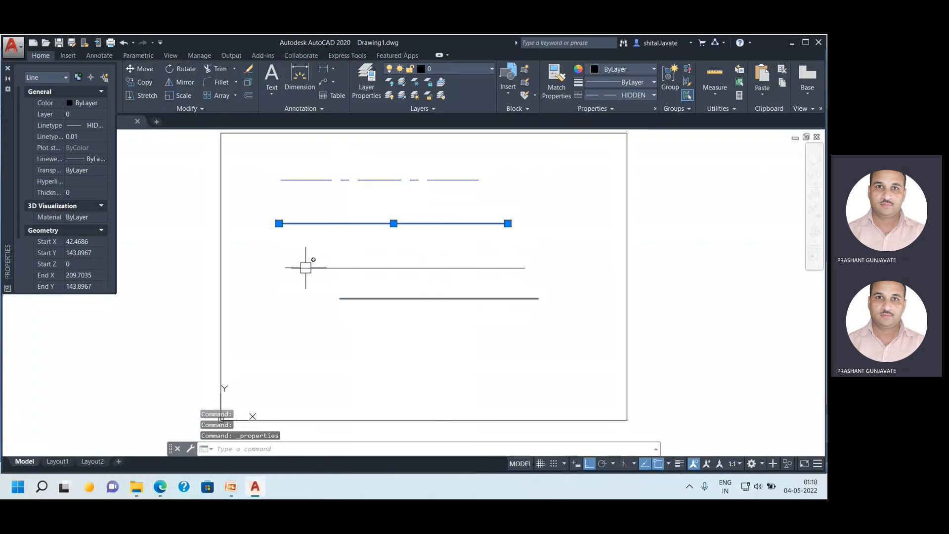
pyautogui.click(84, 137)
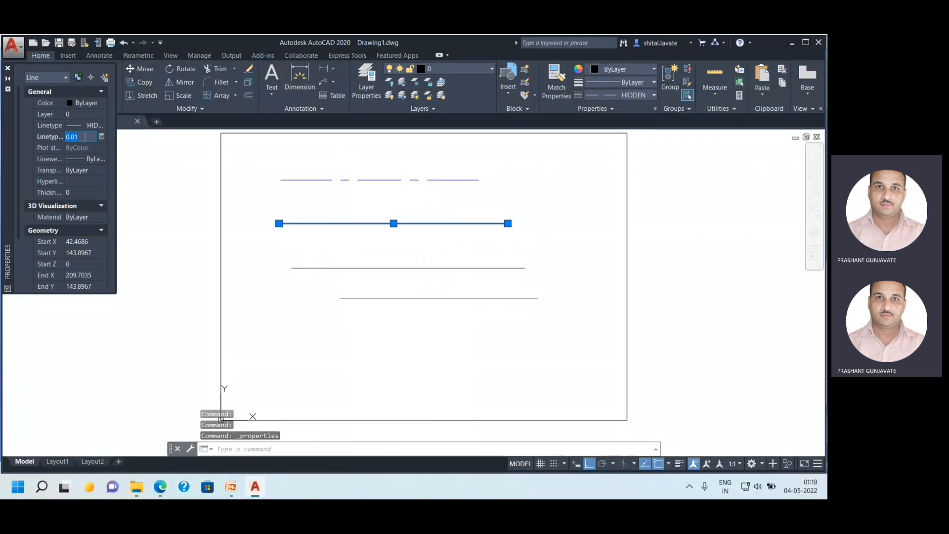
pyautogui.write('1')
pyautogui.press('Return')
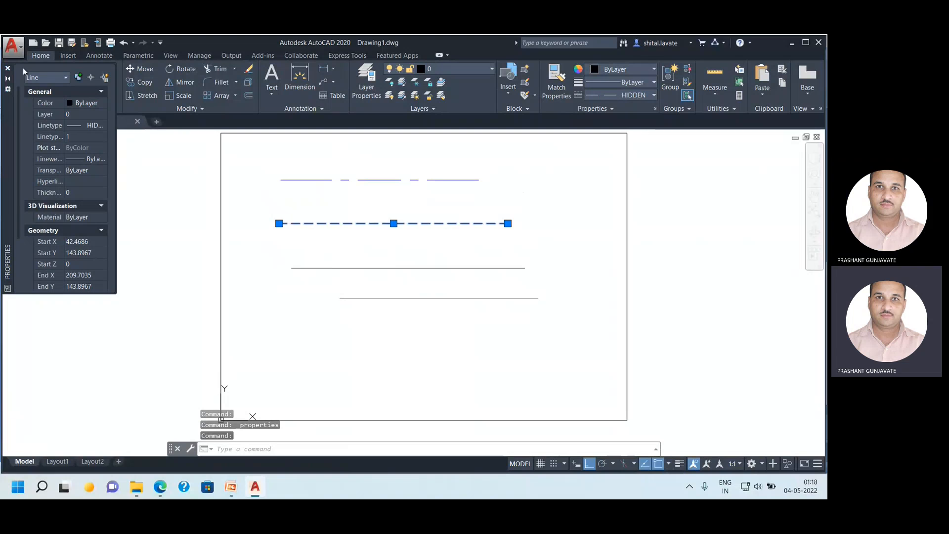
pyautogui.click(70, 136)
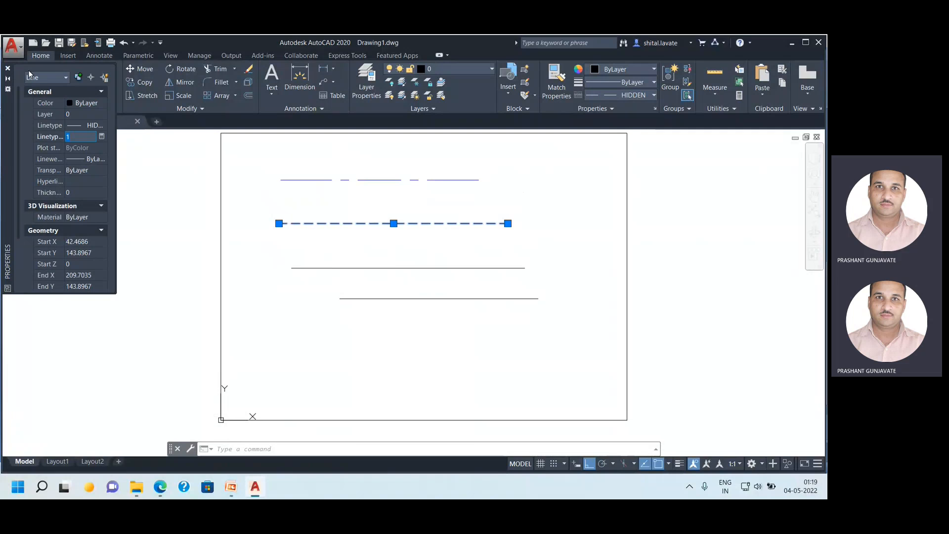
pyautogui.click(8, 70)
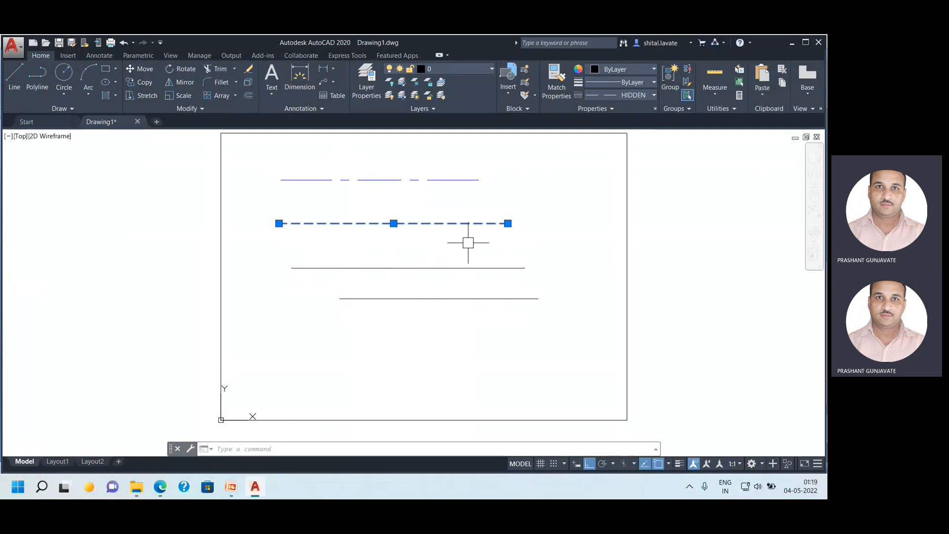
# Assign the PHANTOM linetype and the Magenta color to the third horizontal line from the top, then deselect it.
pyautogui.press('Escape')
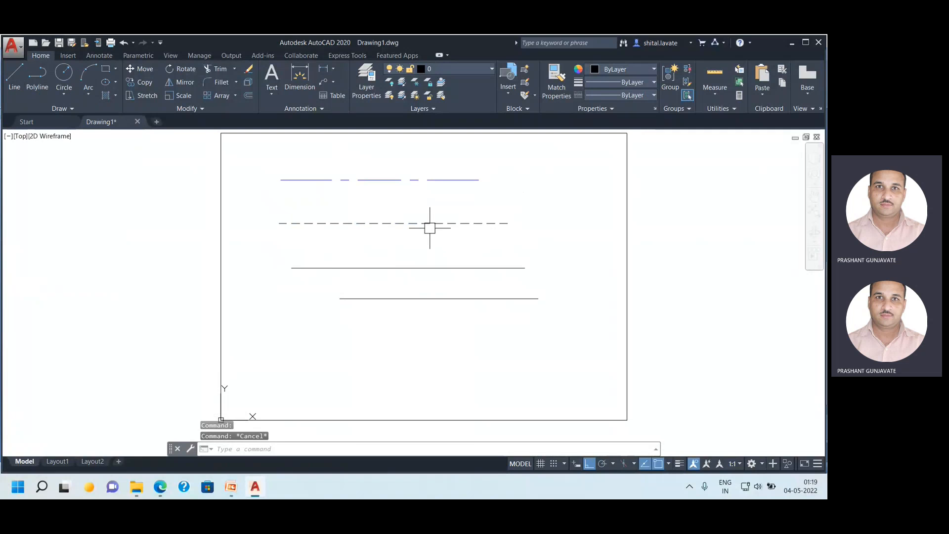
pyautogui.click(440, 268)
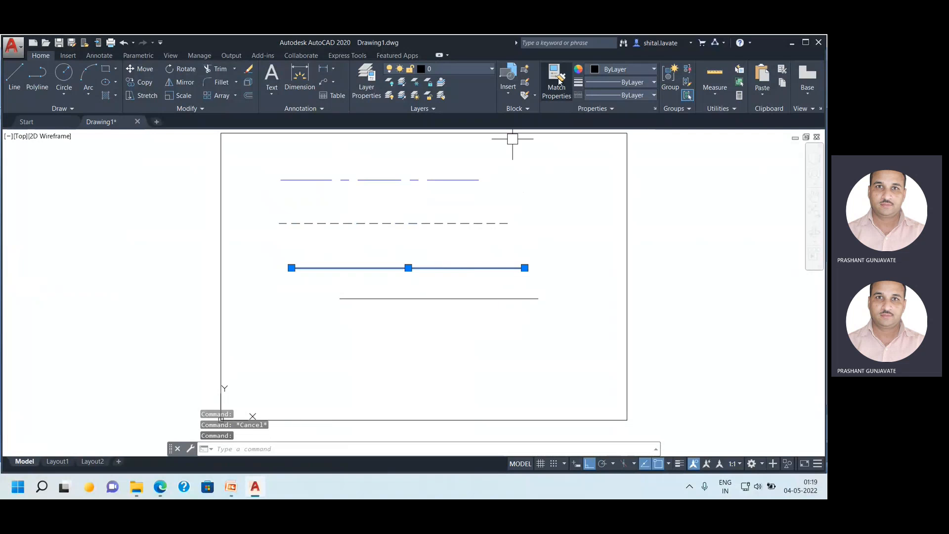
pyautogui.click(614, 95)
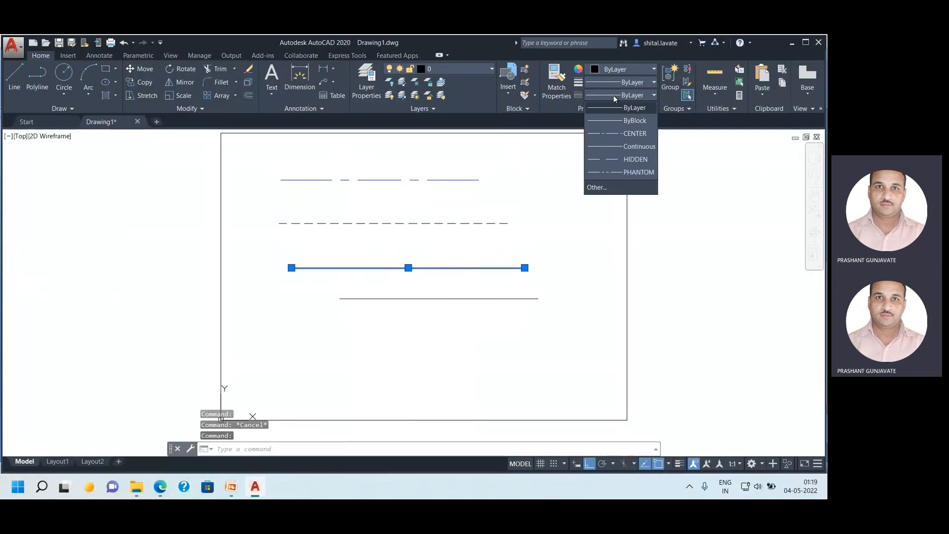
pyautogui.click(618, 172)
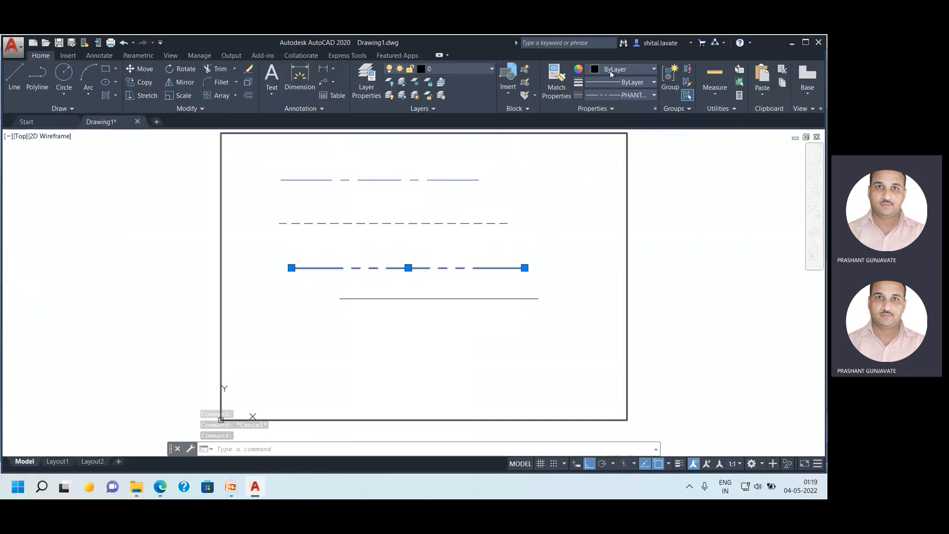
pyautogui.click(610, 70)
pyautogui.click(647, 179)
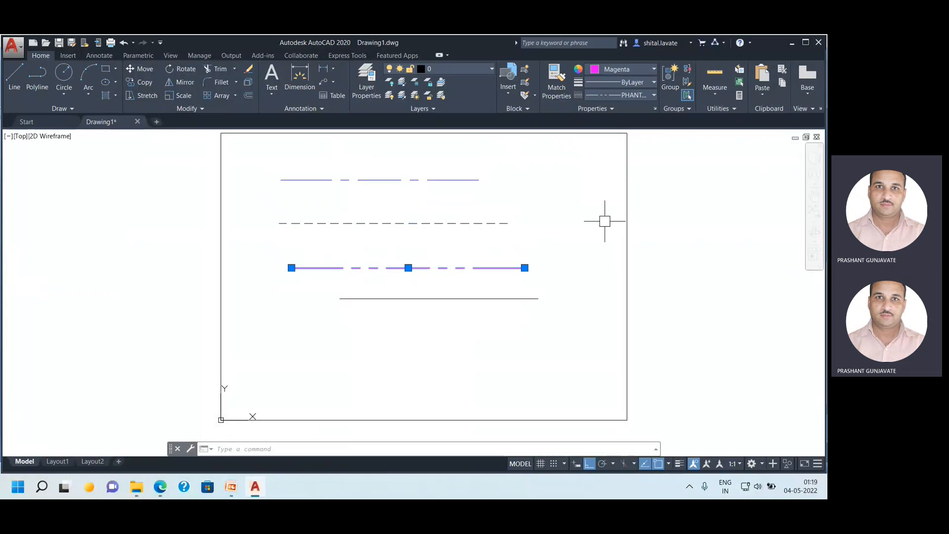
pyautogui.press('Escape')
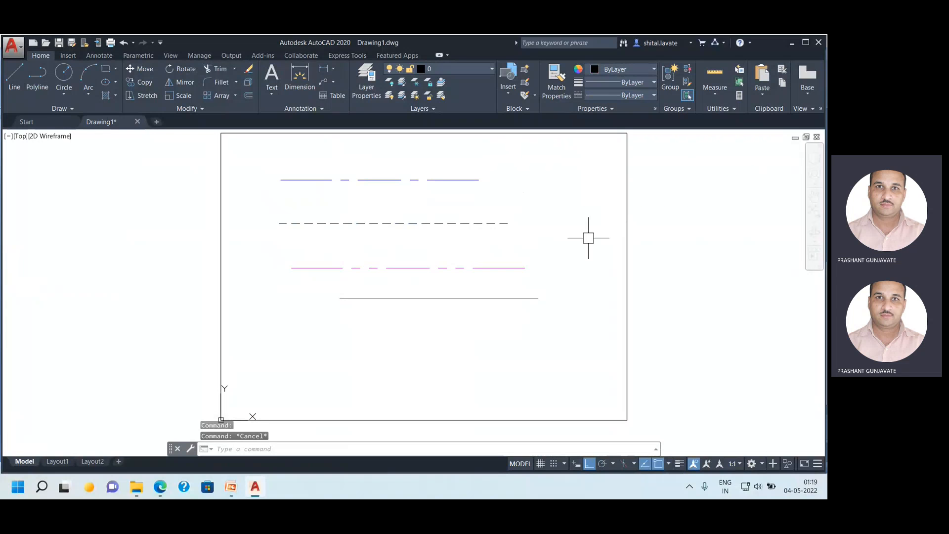
# Make HIDDEN the current linetype and draw a horizontal line below the four existing lines.
pyautogui.click(613, 95)
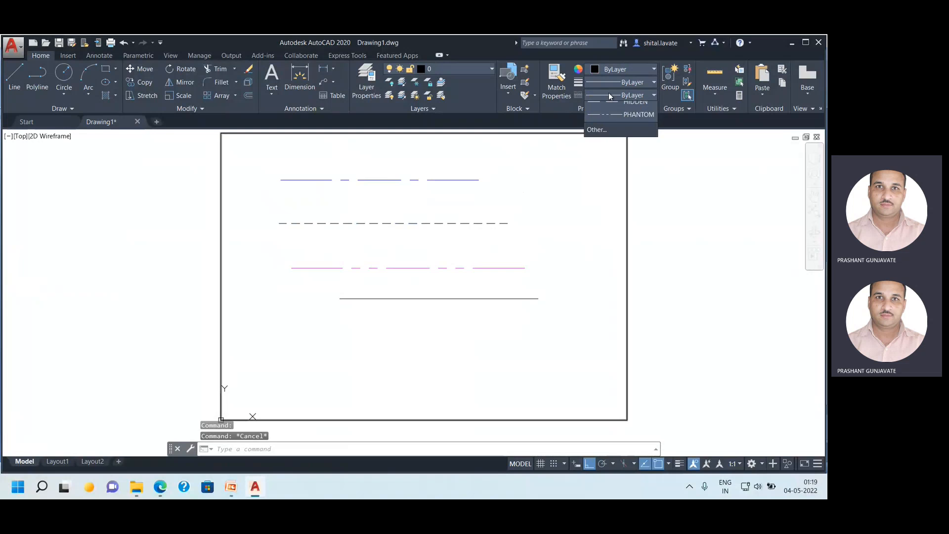
pyautogui.click(564, 227)
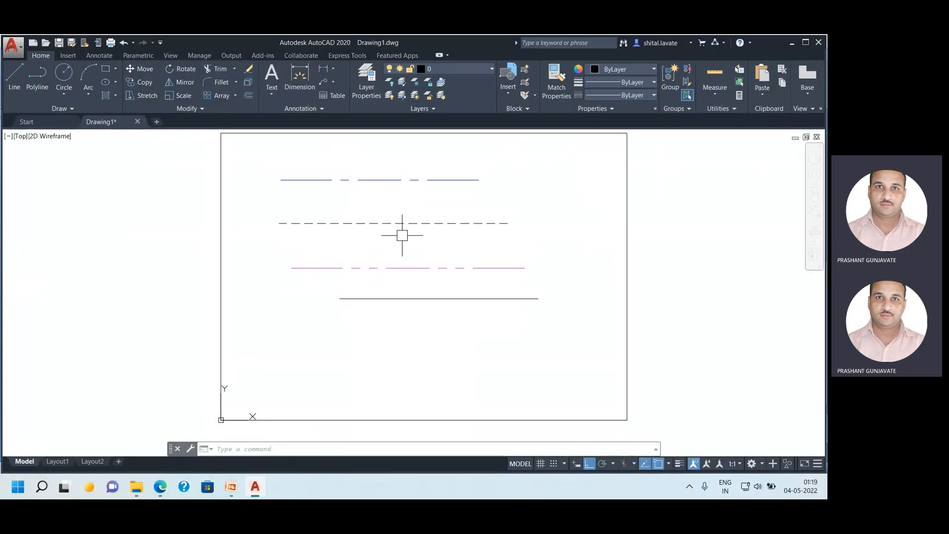
pyautogui.click(599, 95)
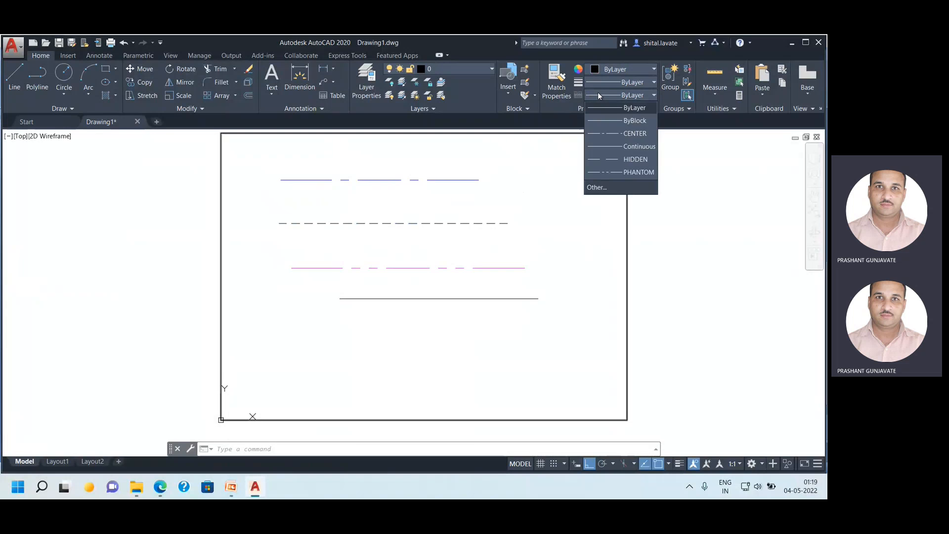
pyautogui.click(611, 159)
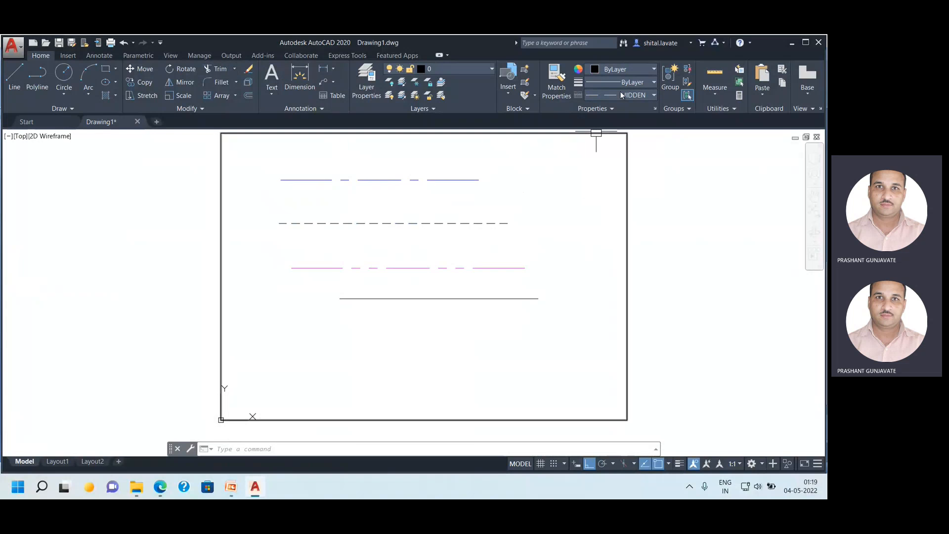
pyautogui.click(14, 77)
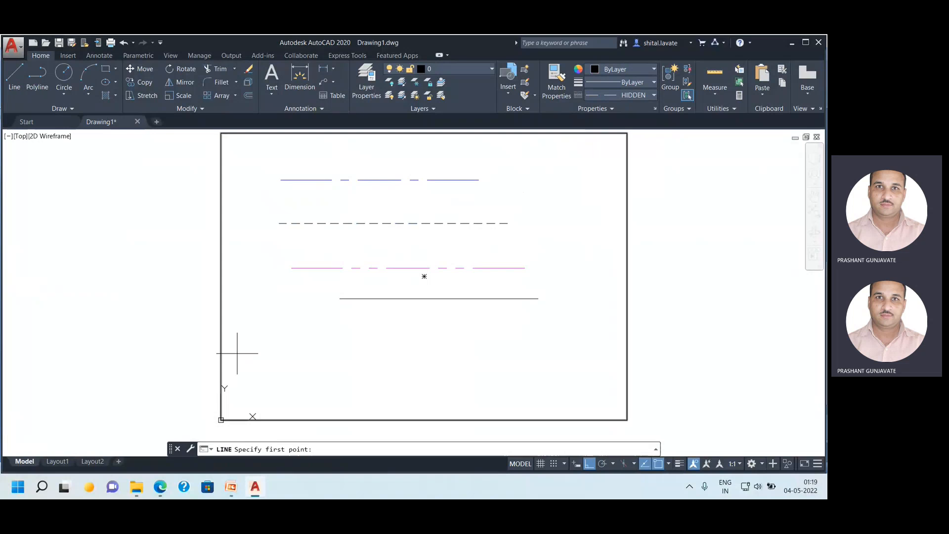
pyautogui.click(246, 342)
pyautogui.click(456, 342)
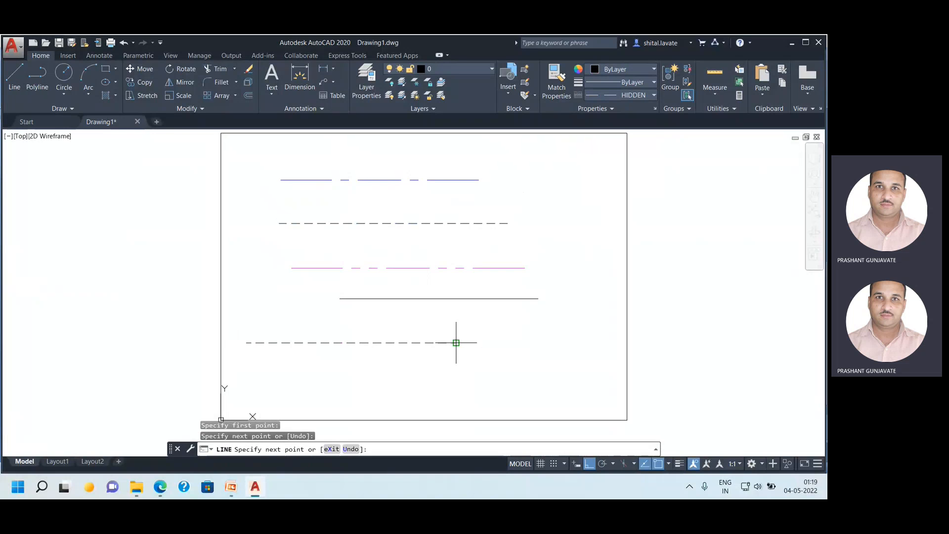
pyautogui.press('Return')
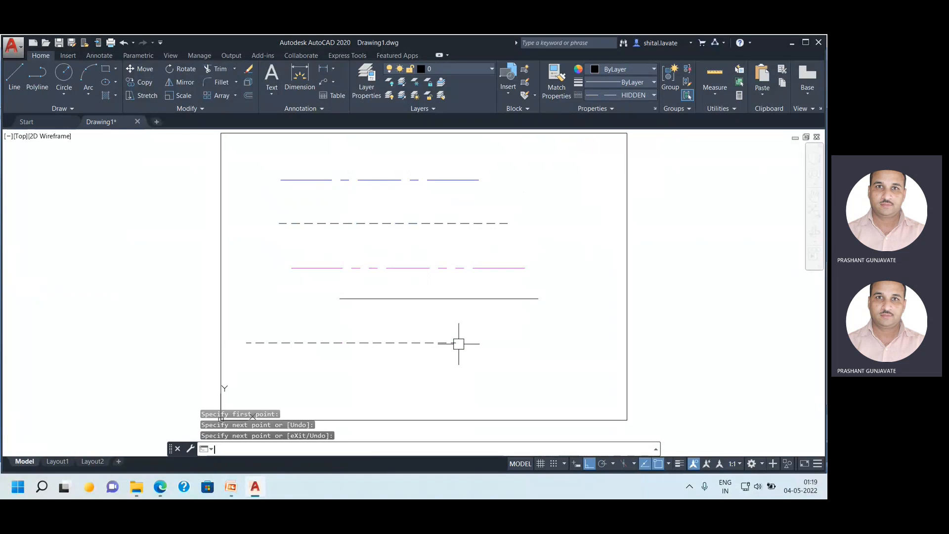
# Dock the command line beneath the drawing area and zoom to show the whole drawing.
pyautogui.click(170, 450)
pyautogui.moveTo(170, 450); pyautogui.dragTo(127, 453)
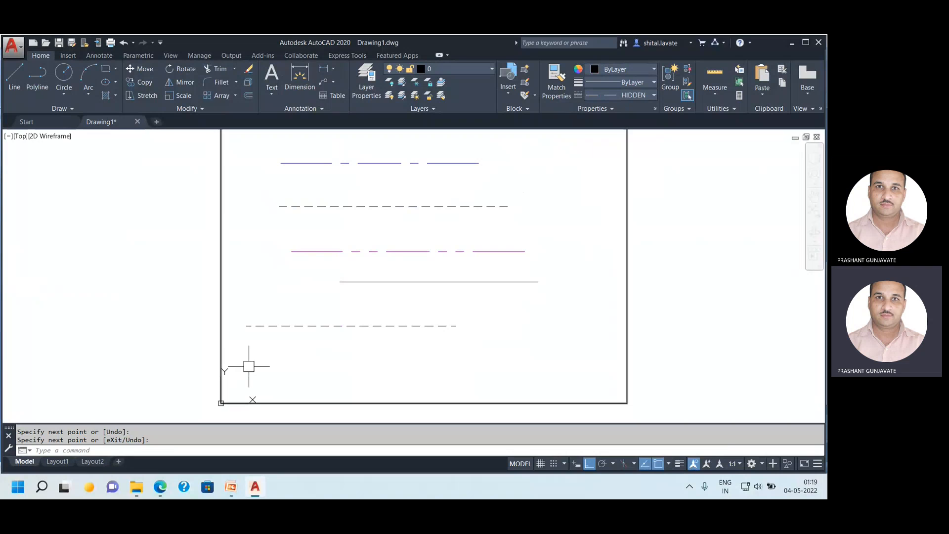
pyautogui.write('z')
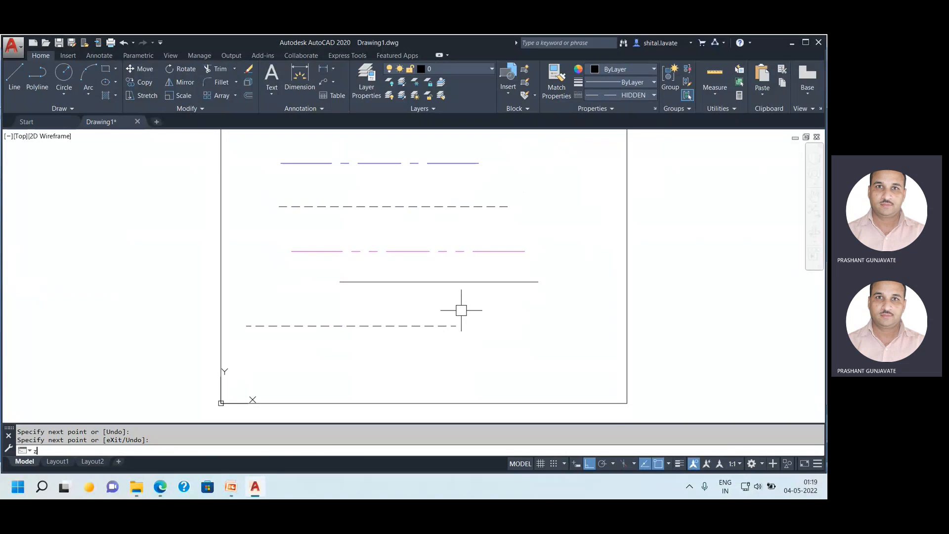
pyautogui.press('Return')
pyautogui.write('a')
pyautogui.press('Return')
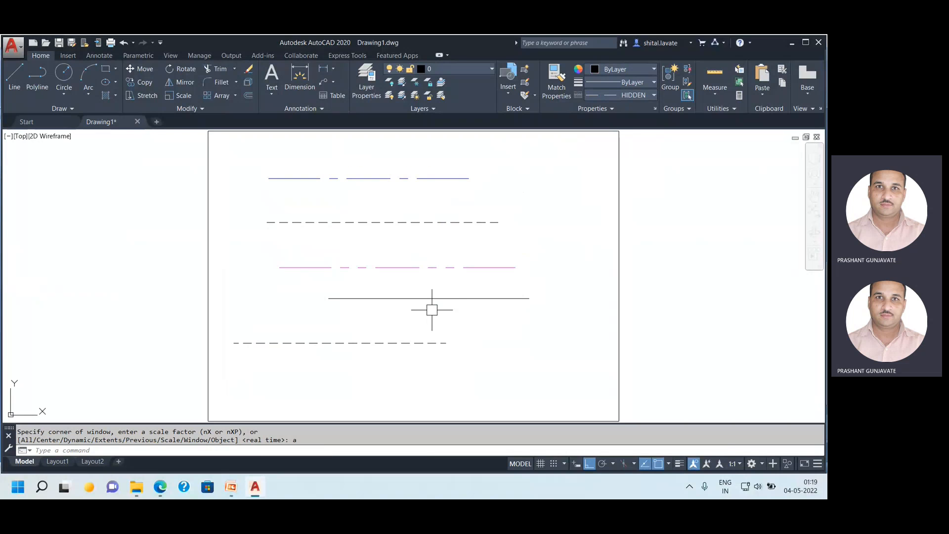
# Erase all five horizontal lines, then undo both erasures.
pyautogui.moveTo(230, 151)
pyautogui.mouseDown()
pyautogui.moveTo(485, 257)
pyautogui.moveTo(589, 343)
pyautogui.moveTo(263, 176)
pyautogui.moveTo(241, 155)
pyautogui.moveTo(551, 337)
pyautogui.moveTo(551, 371)
pyautogui.mouseUp()
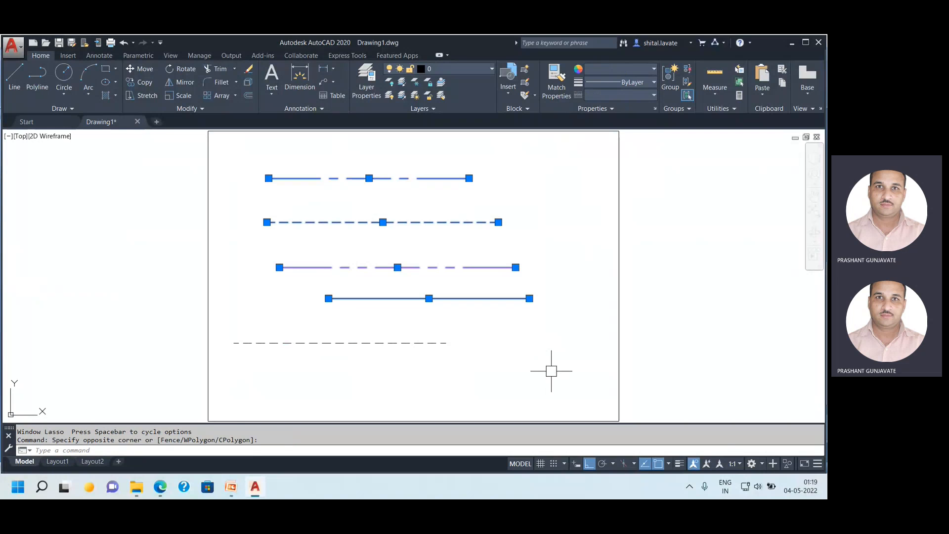
pyautogui.press('Delete')
pyautogui.click(370, 341)
pyautogui.press('Delete')
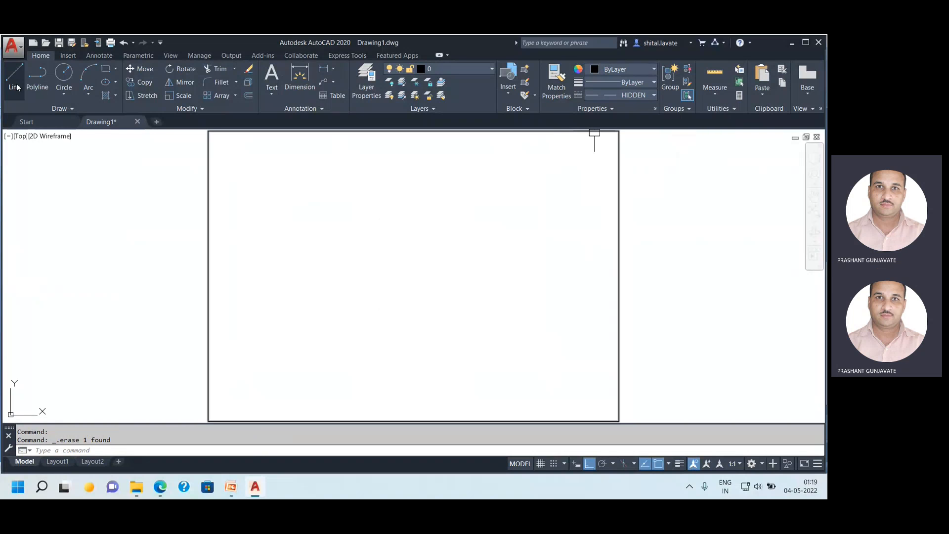
pyautogui.hotkey('ctrl', 'z')
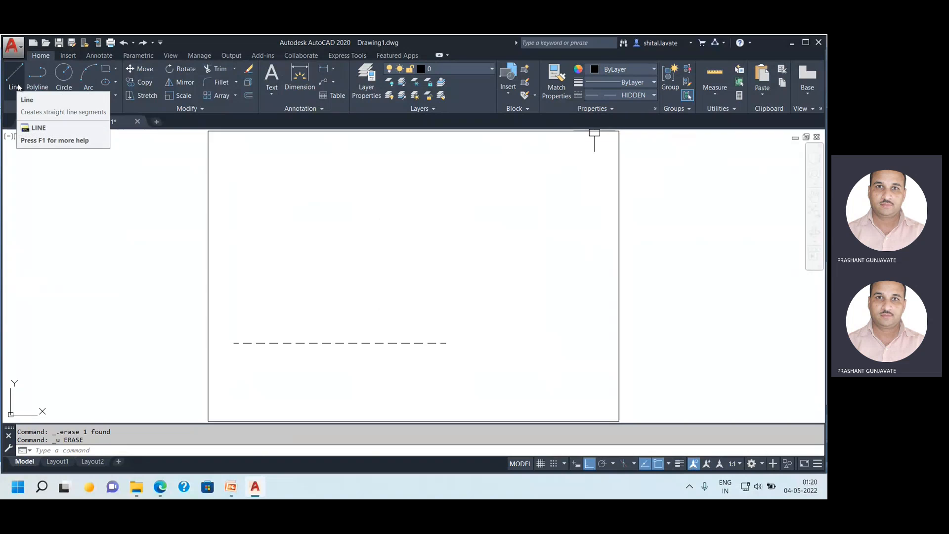
pyautogui.hotkey('ctrl', 'z')
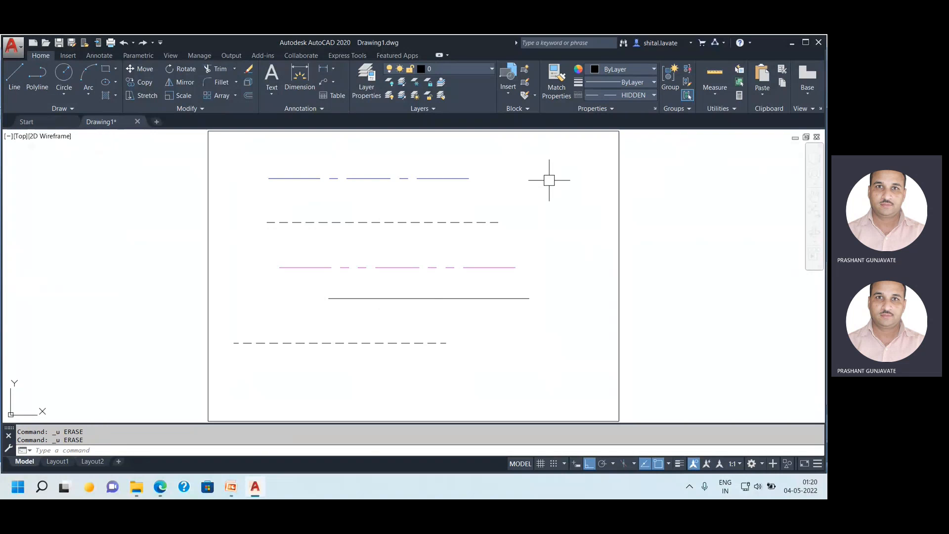
# Match the properties of the magenta PHANTOM line onto the continuous line directly below it.
pyautogui.click(462, 299)
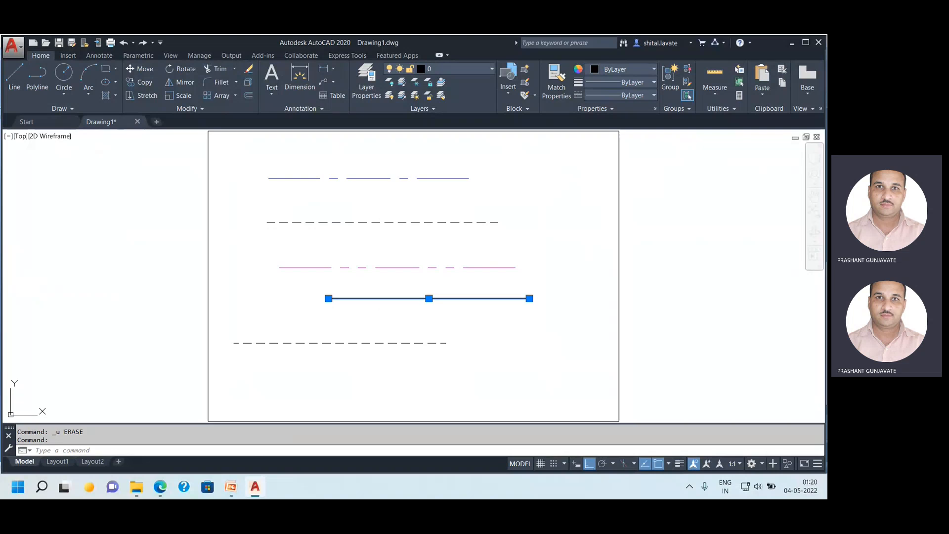
pyautogui.press('Escape')
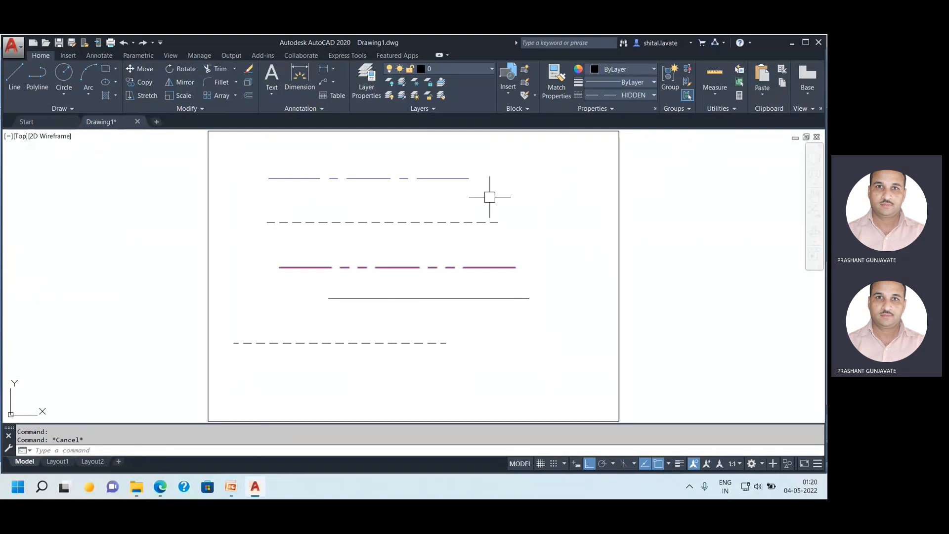
pyautogui.click(559, 93)
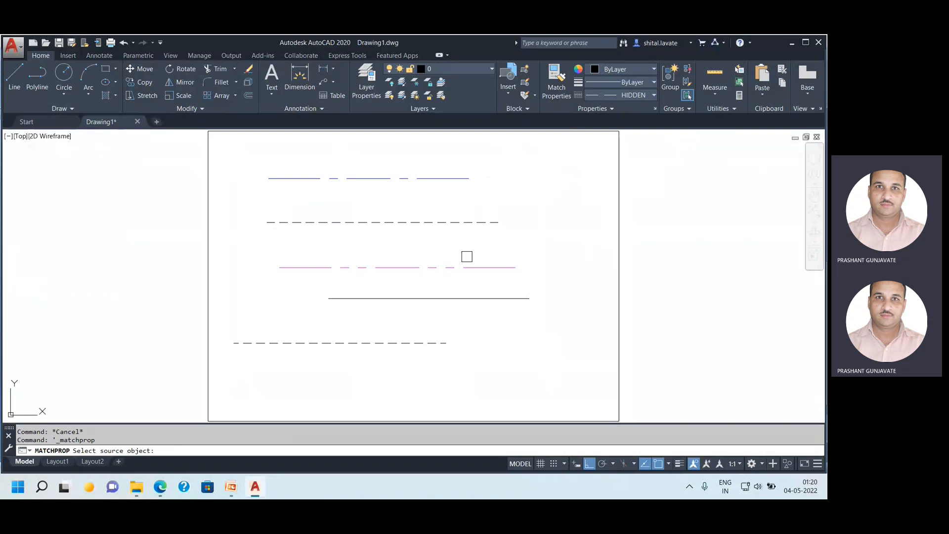
pyautogui.click(464, 262)
pyautogui.click(464, 298)
pyautogui.press('Escape')
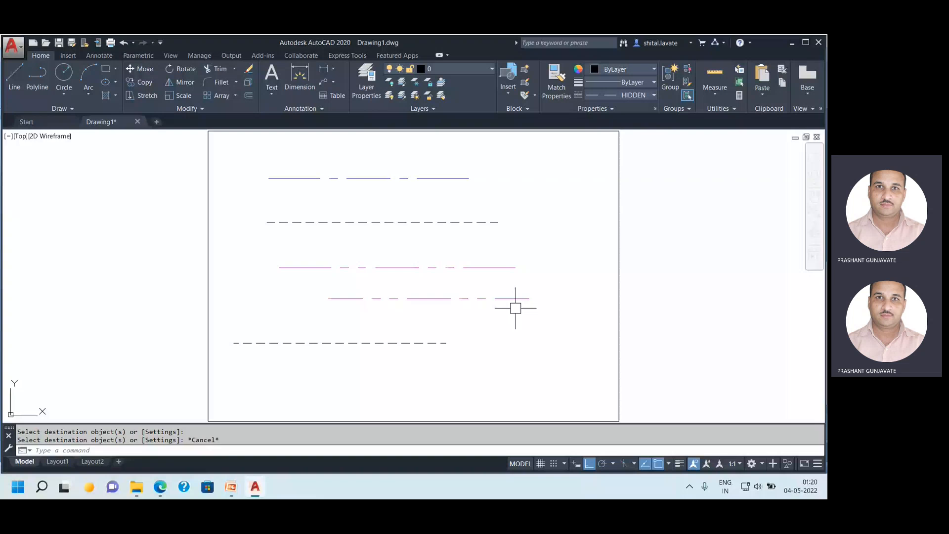
# Erase all five horizontal lines inside the rectangular border.
pyautogui.click(218, 149)
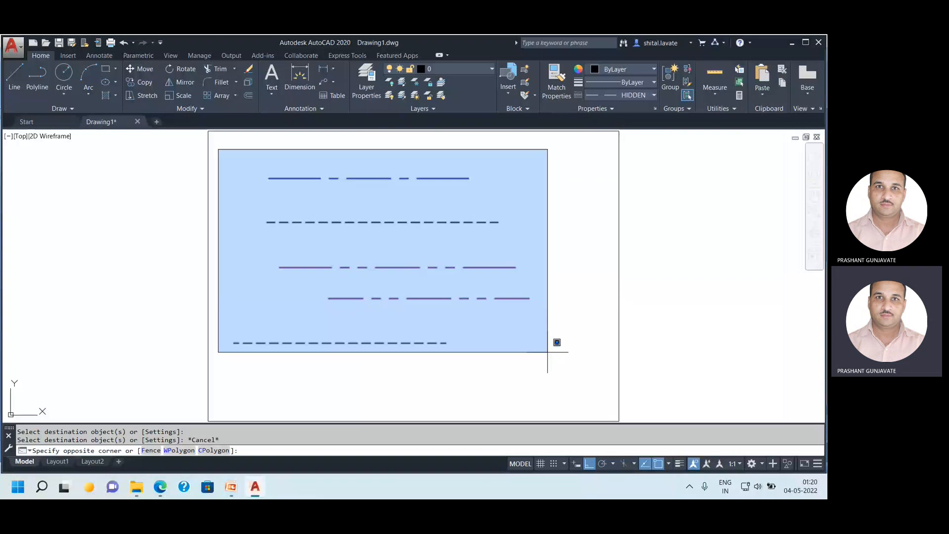
pyautogui.click(548, 352)
pyautogui.press('Delete')
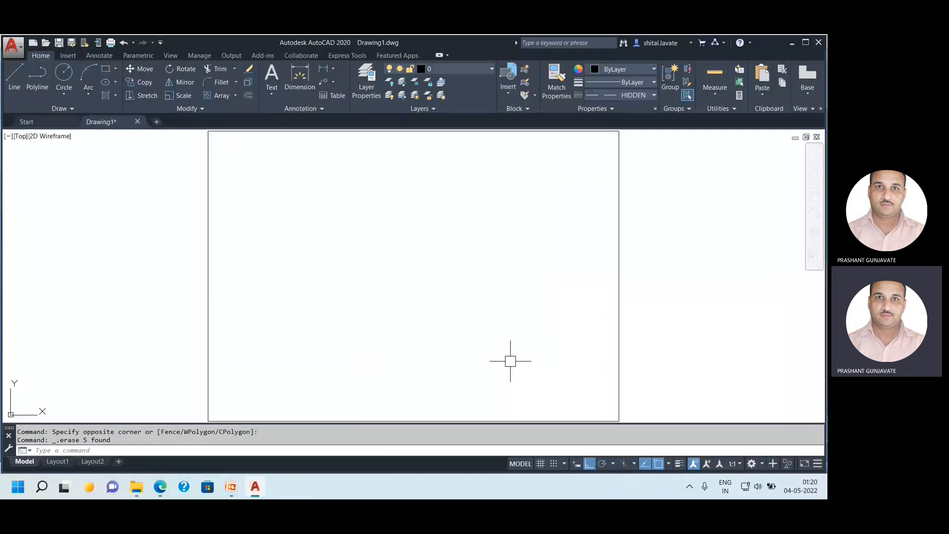
# Check the list of other commands in the PowerPoint presentation, then return to AutoCAD.
pyautogui.click(232, 491)
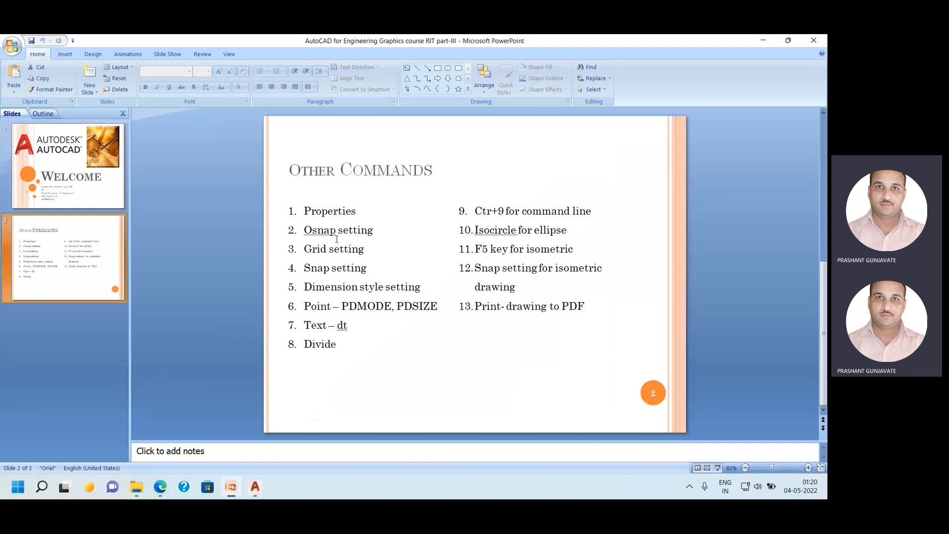
pyautogui.click(255, 489)
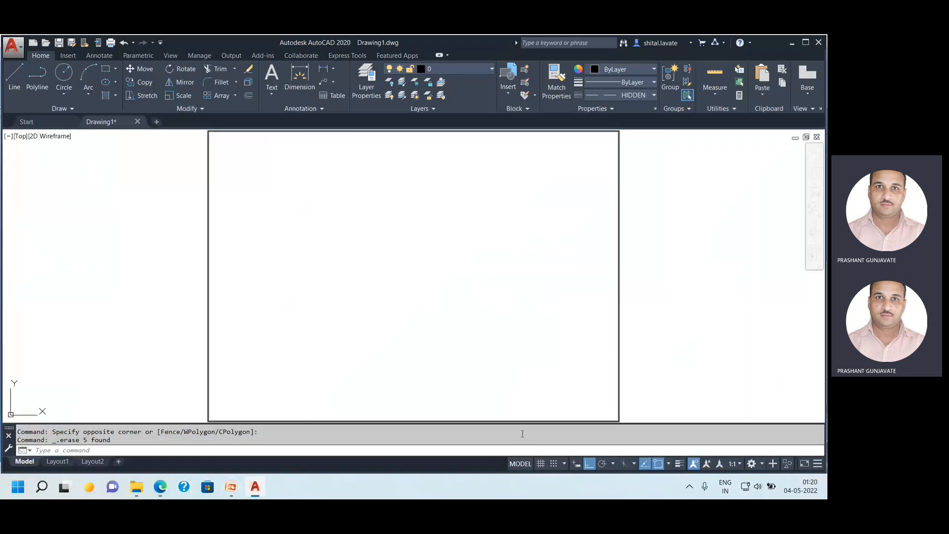
# Turn on the grid display and switch it off again in the Drafting Settings.
pyautogui.click(541, 465)
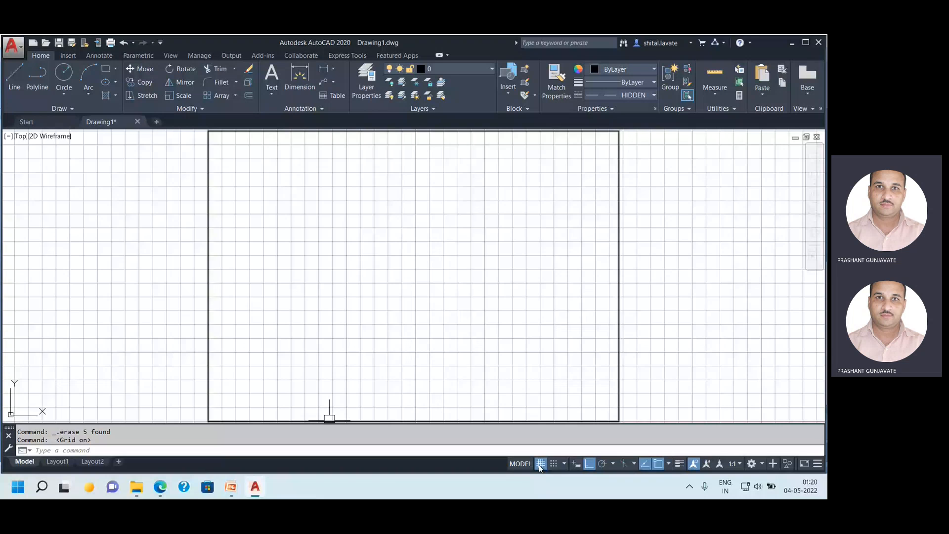
pyautogui.rightClick(541, 464)
pyautogui.click(558, 453)
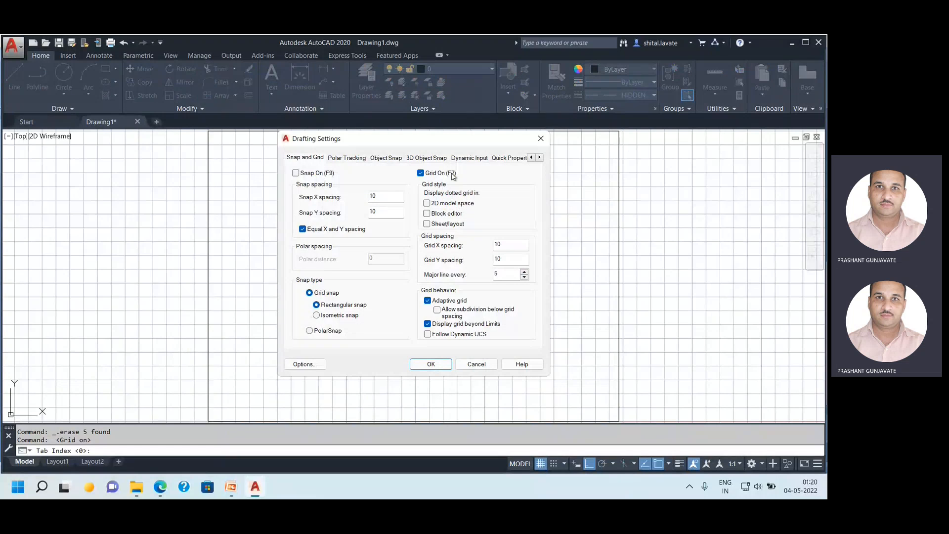
pyautogui.click(420, 174)
pyautogui.click(436, 362)
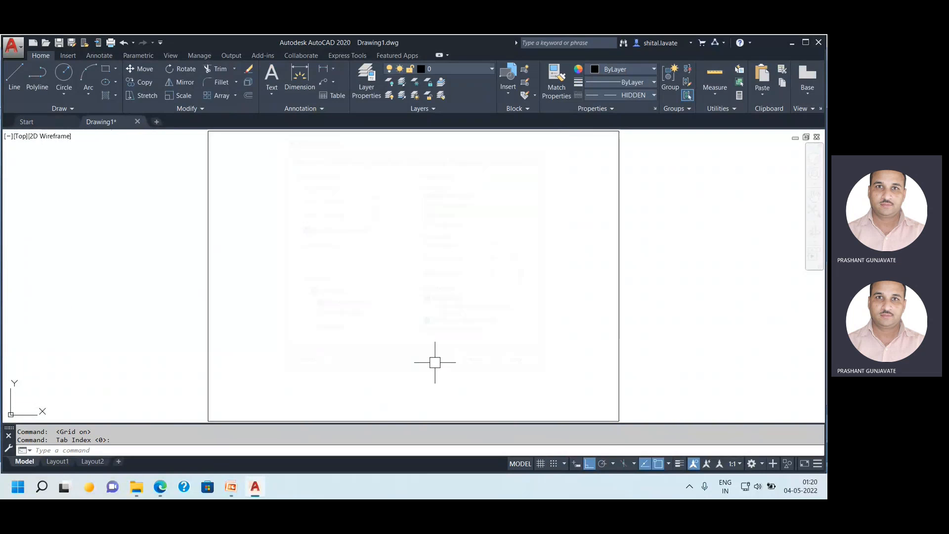
# In the Drafting Settings, turn on a dotted 2D model space grid with a major line every 1, disabling adaptive grid and display beyond limits.
pyautogui.click(565, 465)
pyautogui.click(569, 451)
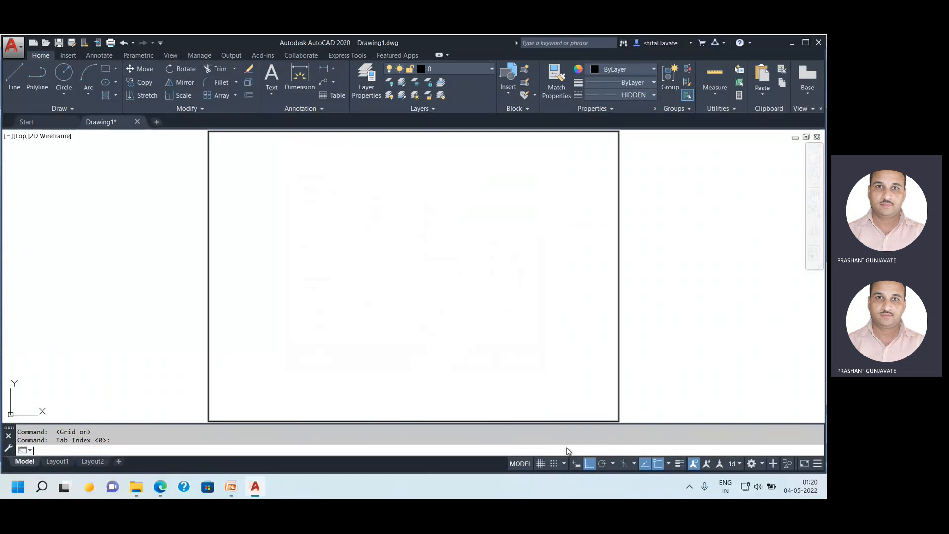
pyautogui.click(428, 175)
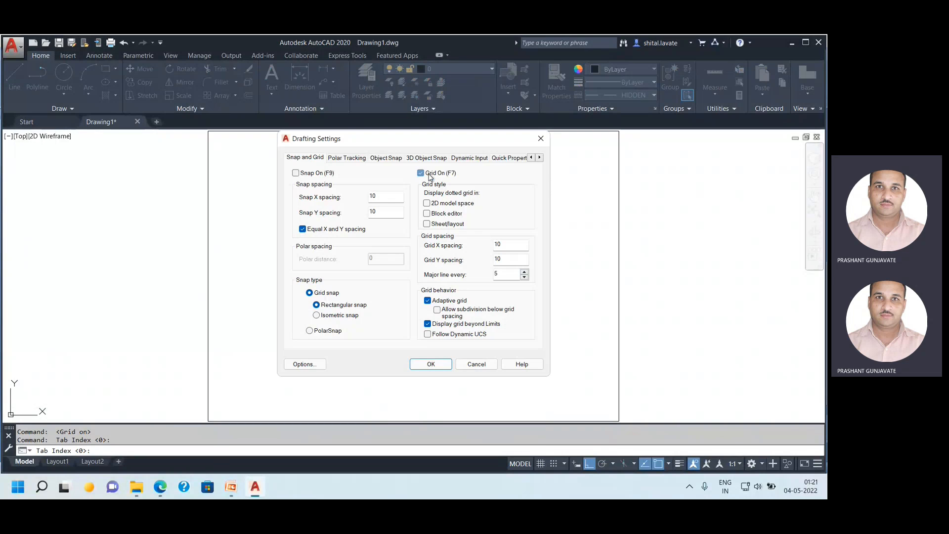
pyautogui.click(428, 202)
pyautogui.doubleClick(491, 273)
pyautogui.write('1')
pyautogui.click(428, 301)
pyautogui.click(428, 324)
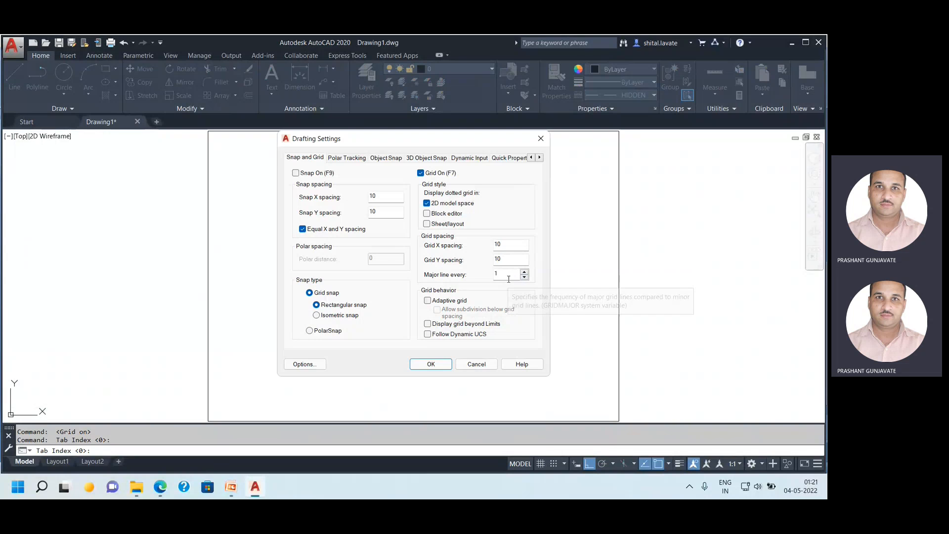
pyautogui.click(431, 365)
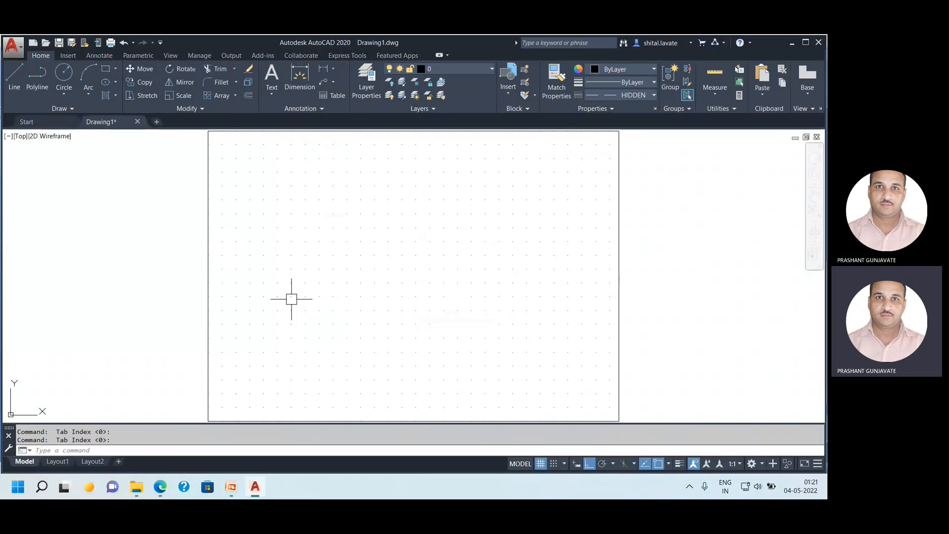
# Check the snap spacing and snap type options in the Drafting Settings, leaving without applying changes.
pyautogui.click(564, 463)
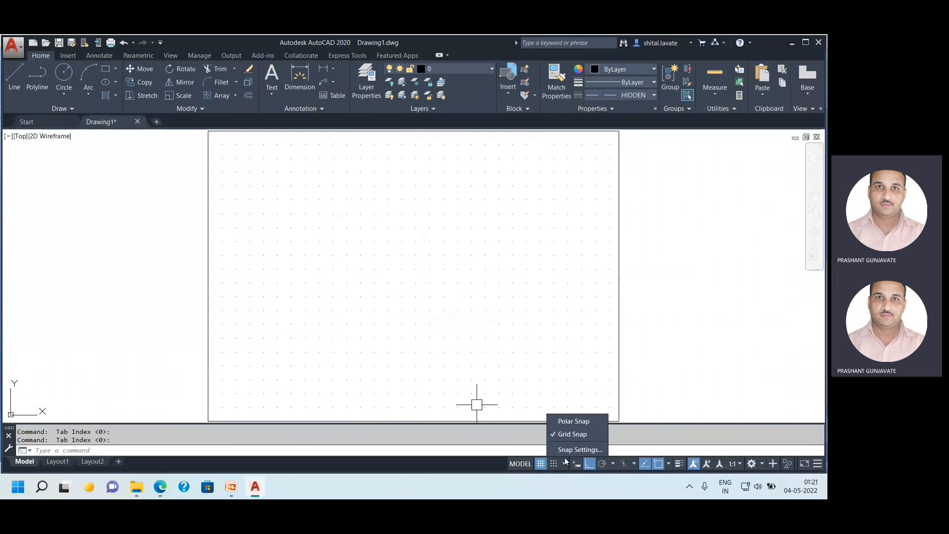
pyautogui.click(576, 449)
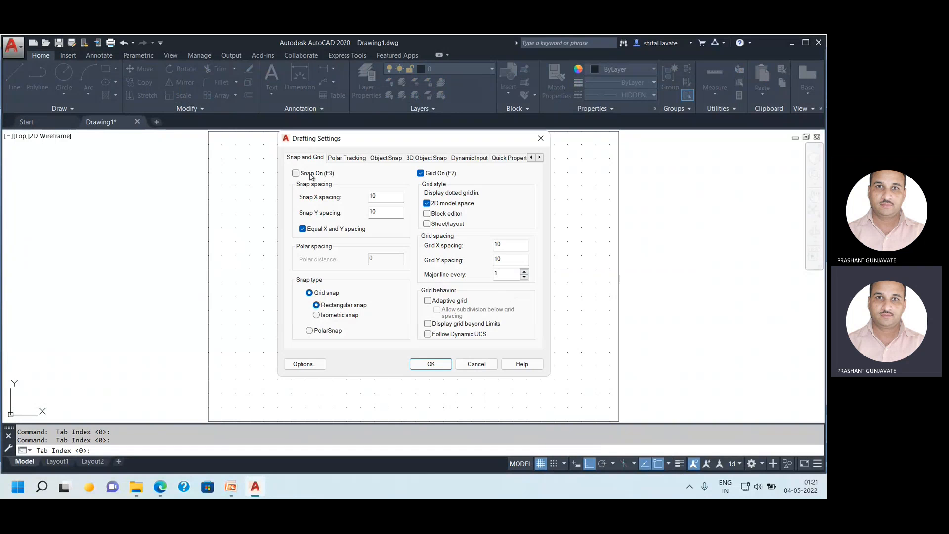
pyautogui.click(477, 364)
pyautogui.click(15, 74)
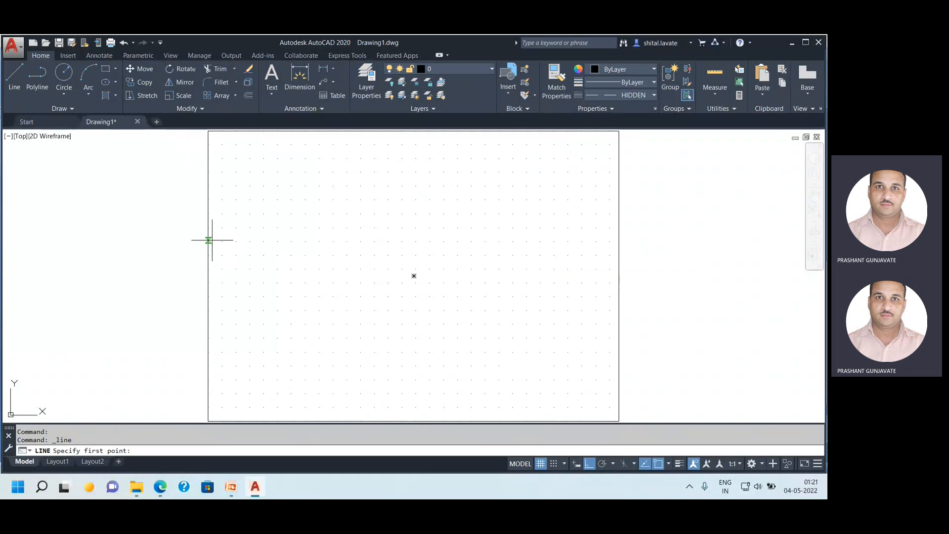
pyautogui.click(262, 306)
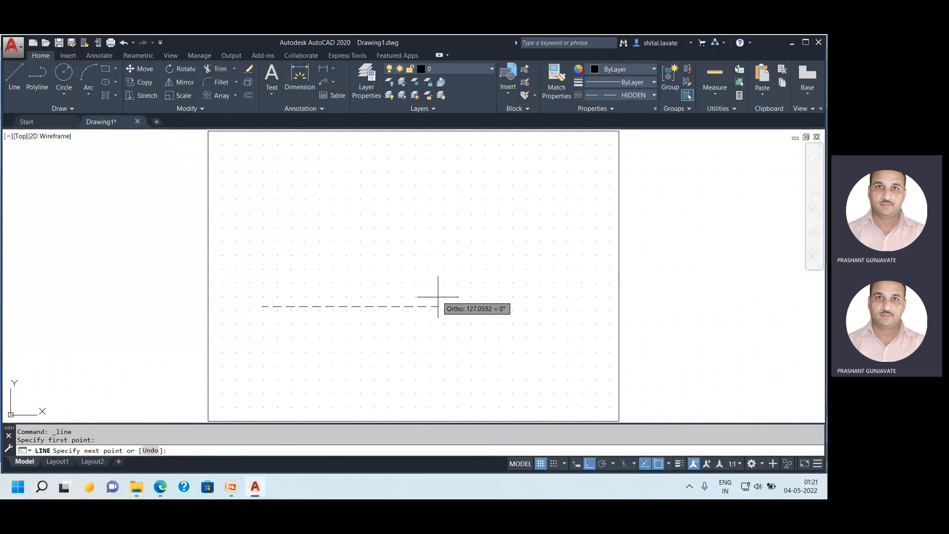
pyautogui.press('Escape')
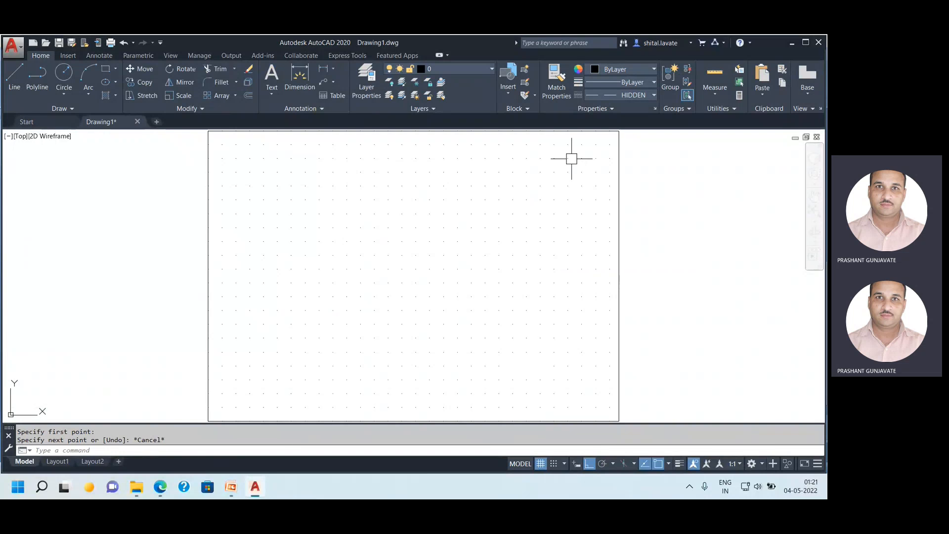
# Set the current linetype to Continuous and start a line inside the border with ortho mode off.
pyautogui.click(591, 96)
pyautogui.click(605, 145)
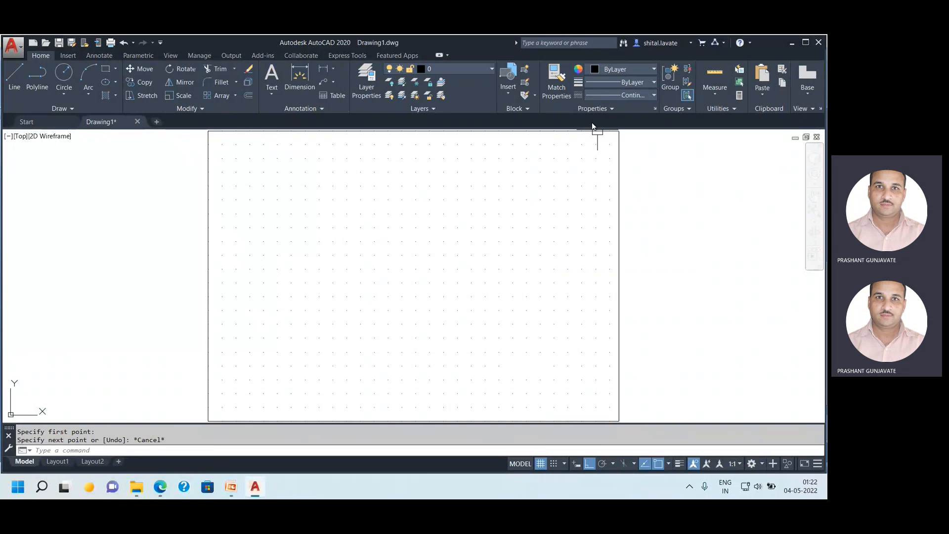
pyautogui.click(14, 78)
pyautogui.click(273, 276)
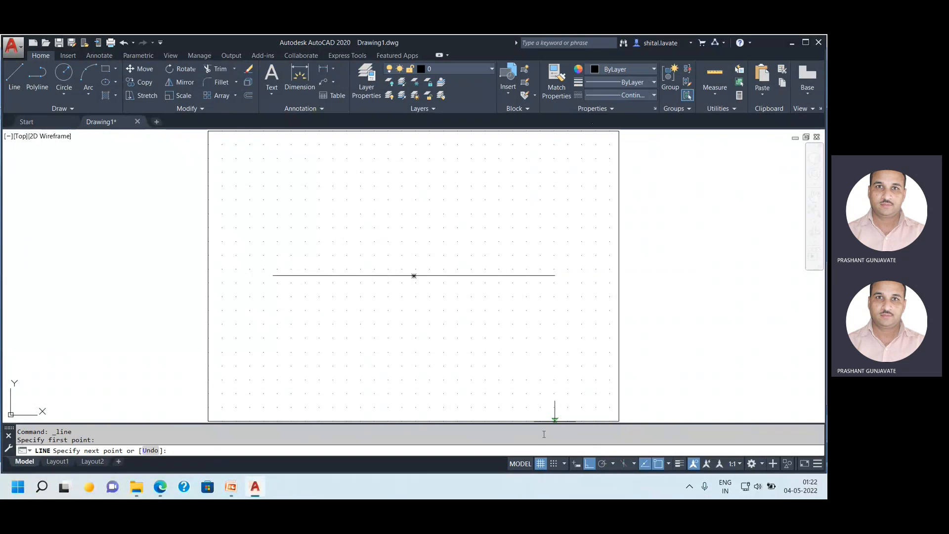
pyautogui.press('F8')
pyautogui.scroll(5, 308, 294)
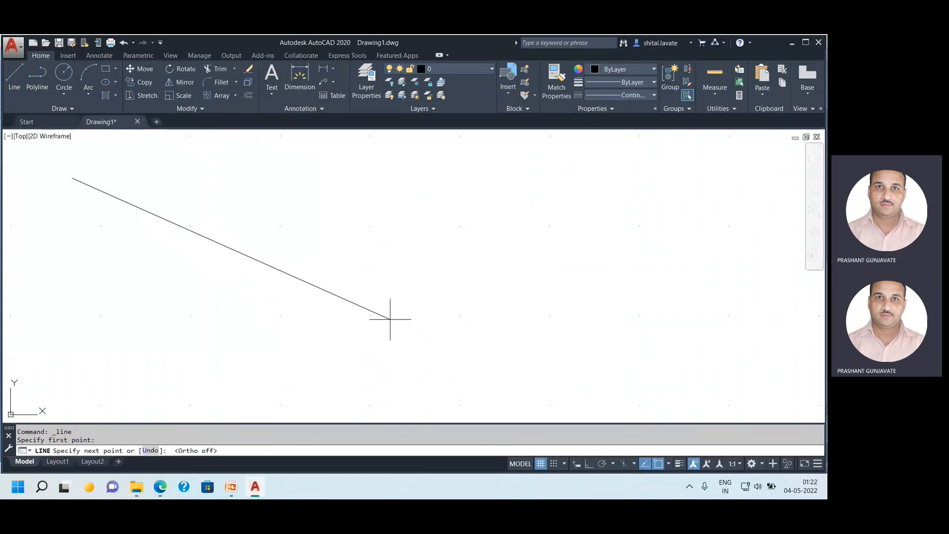
# While the line command is running, turn on snap in the Drafting Settings, keeping the X and Y spacing at 10.
pyautogui.click(565, 464)
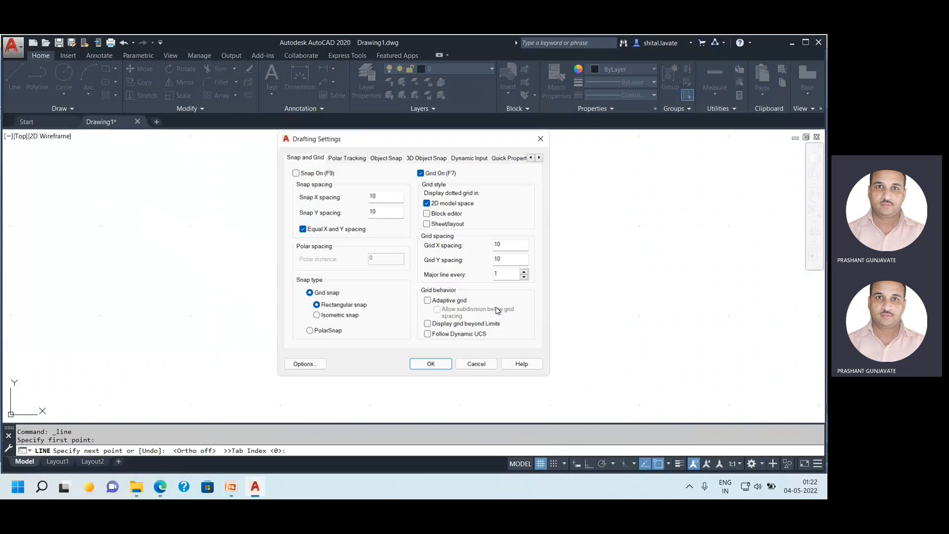
pyautogui.click(310, 173)
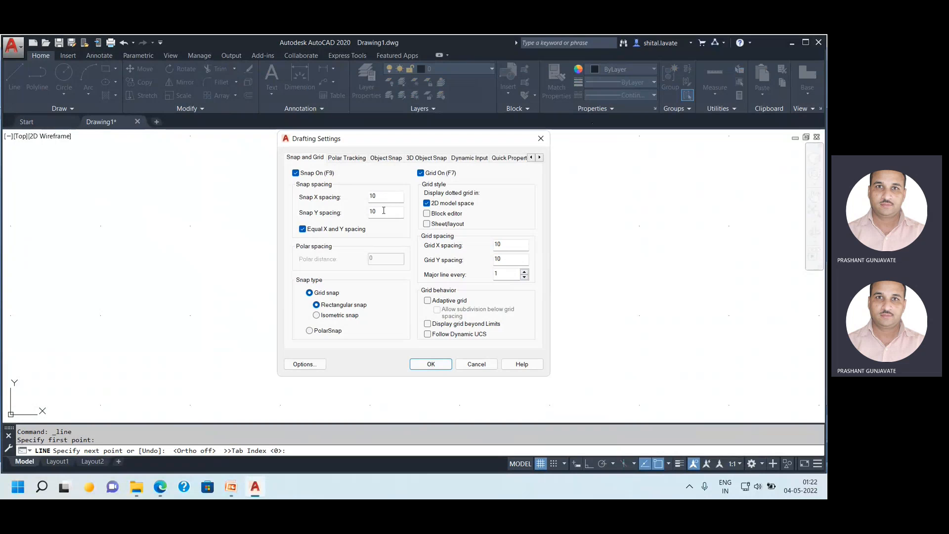
pyautogui.click(431, 364)
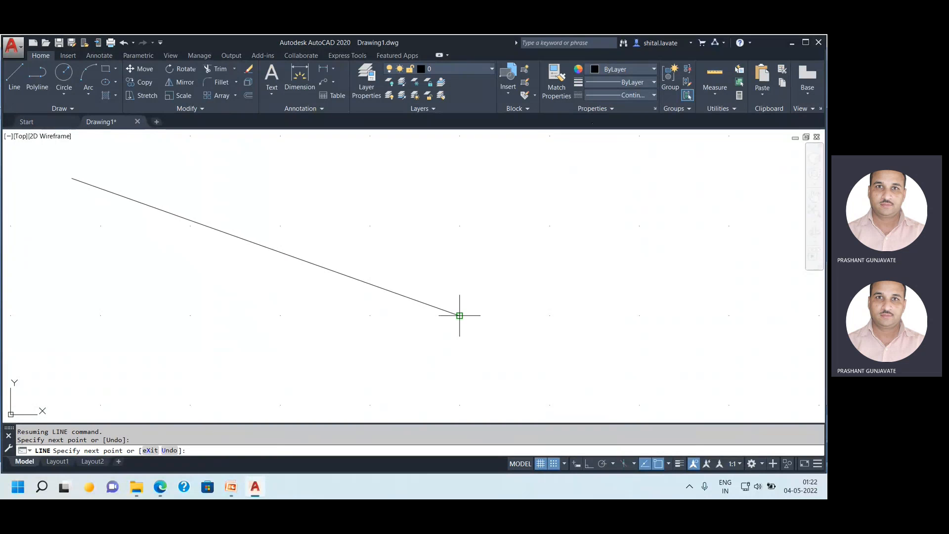
# Draw a chain of small zigzag line segments snapped to neighbouring grid points.
pyautogui.click(370, 316)
pyautogui.click(370, 225)
pyautogui.click(460, 226)
pyautogui.click(370, 316)
pyautogui.click(280, 315)
pyautogui.click(280, 226)
pyautogui.click(190, 315)
pyautogui.click(192, 221)
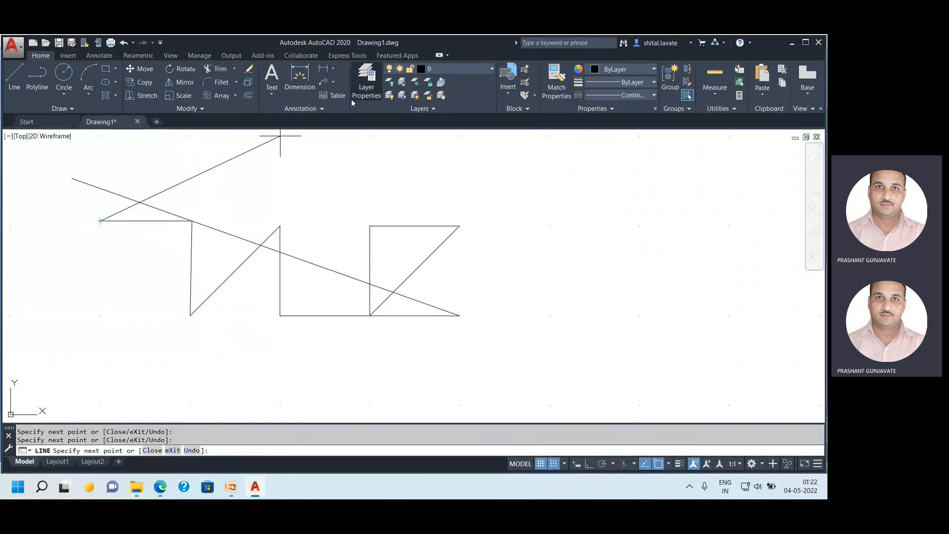
# Continue the line chain with several longer segments snapped to more distant grid points inside the border, and end the line.
pyautogui.scroll(-8, 367, 257)
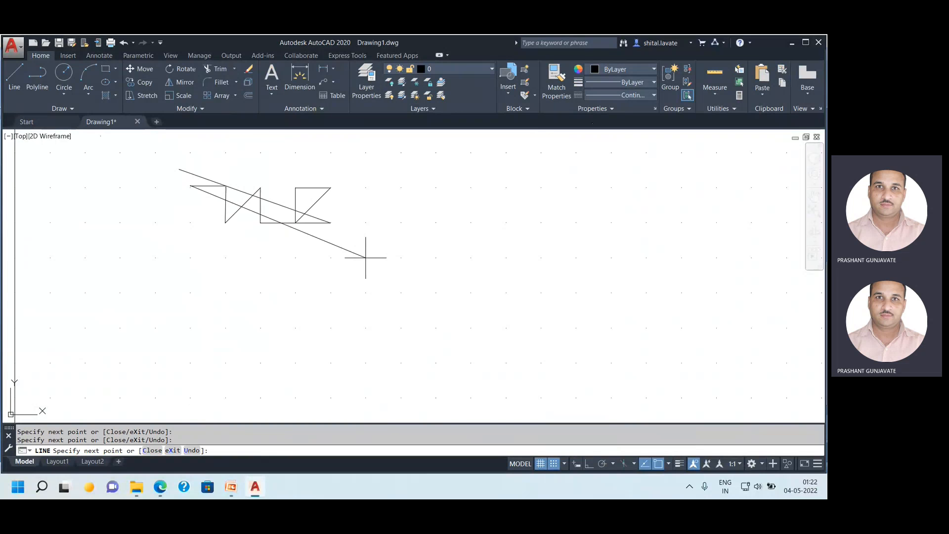
pyautogui.click(377, 229)
pyautogui.click(377, 187)
pyautogui.click(318, 203)
pyautogui.click(326, 170)
pyautogui.click(352, 203)
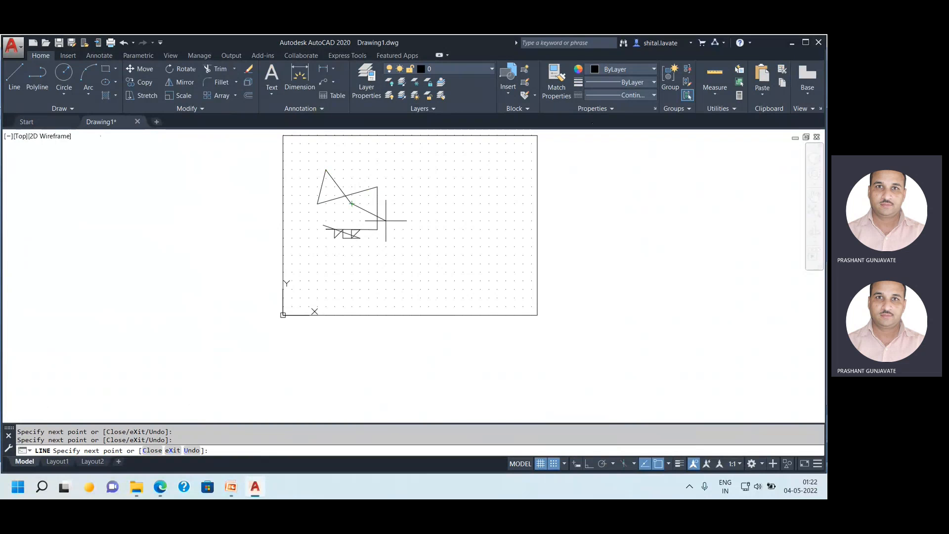
pyautogui.click(420, 229)
pyautogui.press('Escape')
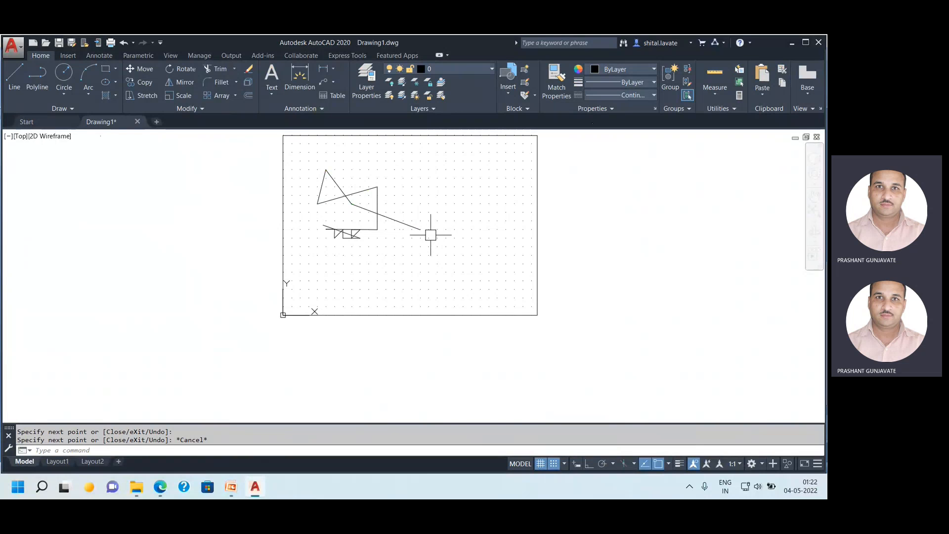
# Turn off the grid display and grid snap, and erase all the practice line segments inside the border.
pyautogui.click(542, 464)
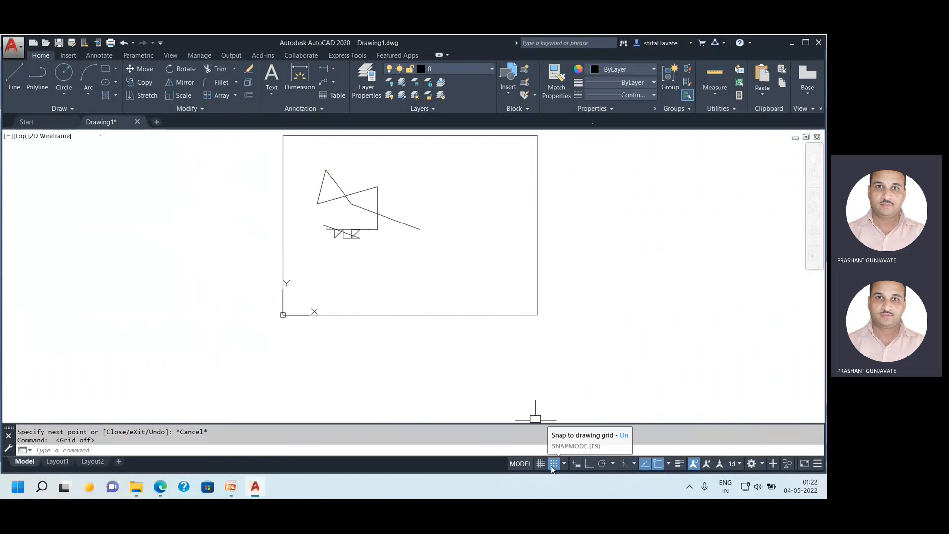
pyautogui.click(552, 465)
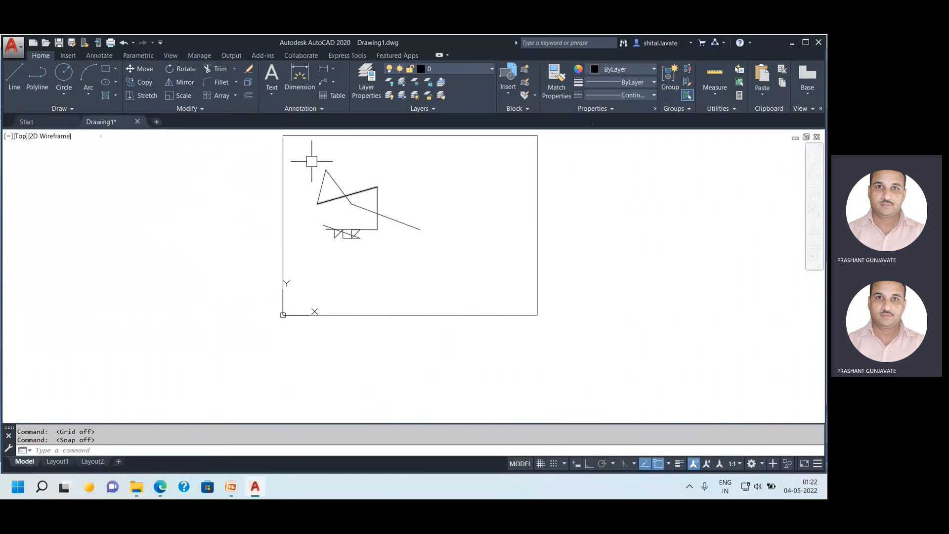
pyautogui.moveTo(310, 152)
pyautogui.mouseDown()
pyautogui.moveTo(420, 225)
pyautogui.moveTo(411, 212)
pyautogui.mouseUp()
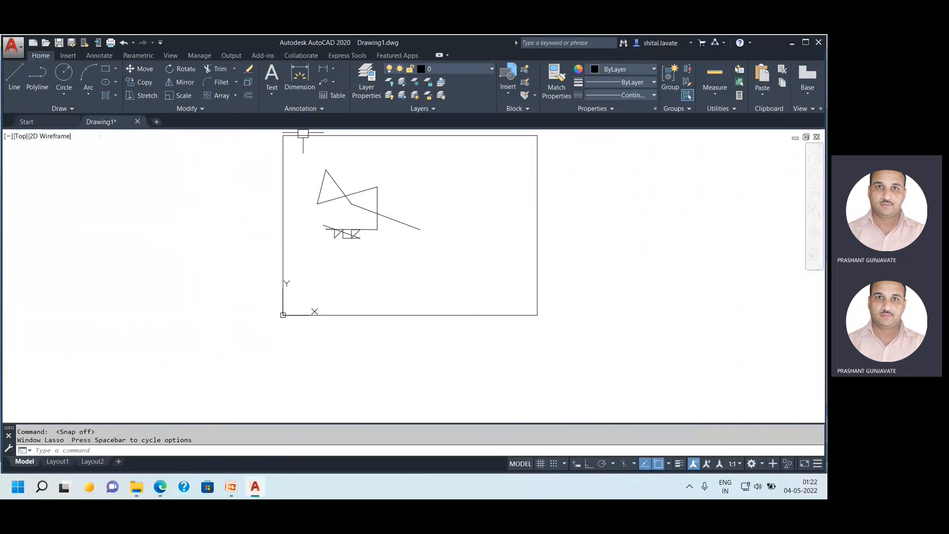
pyautogui.click(300, 154)
pyautogui.click(424, 241)
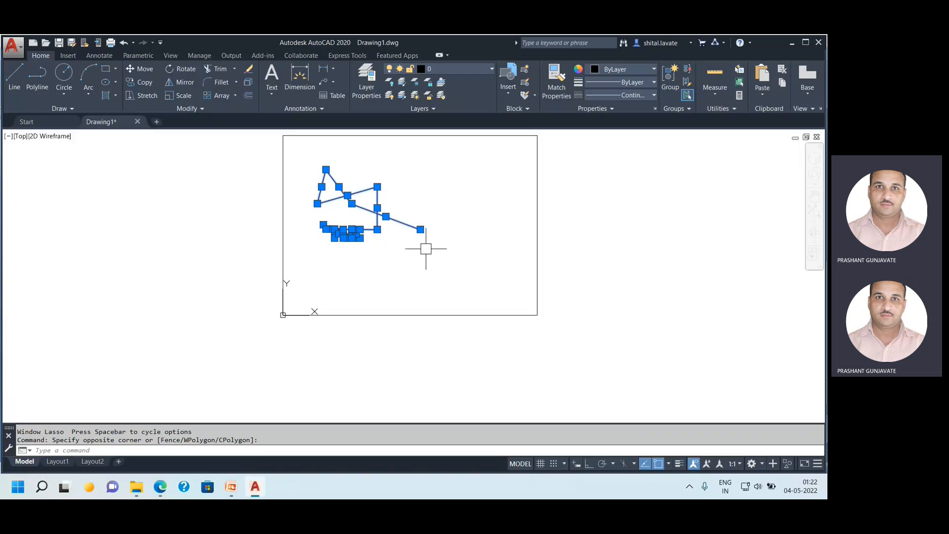
pyautogui.press('Delete')
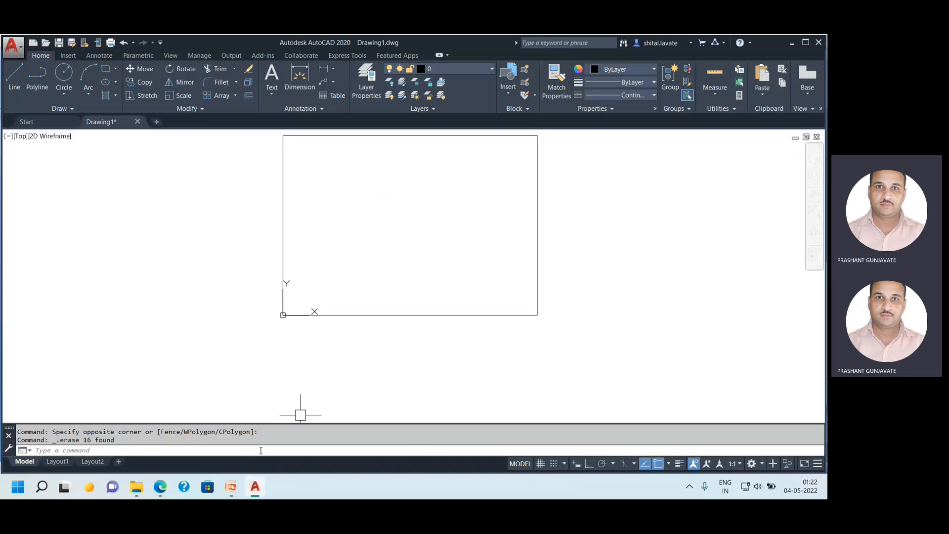
# Check the list of other commands in the PowerPoint presentation, then return to AutoCAD and zoom to the whole drawing.
pyautogui.click(229, 482)
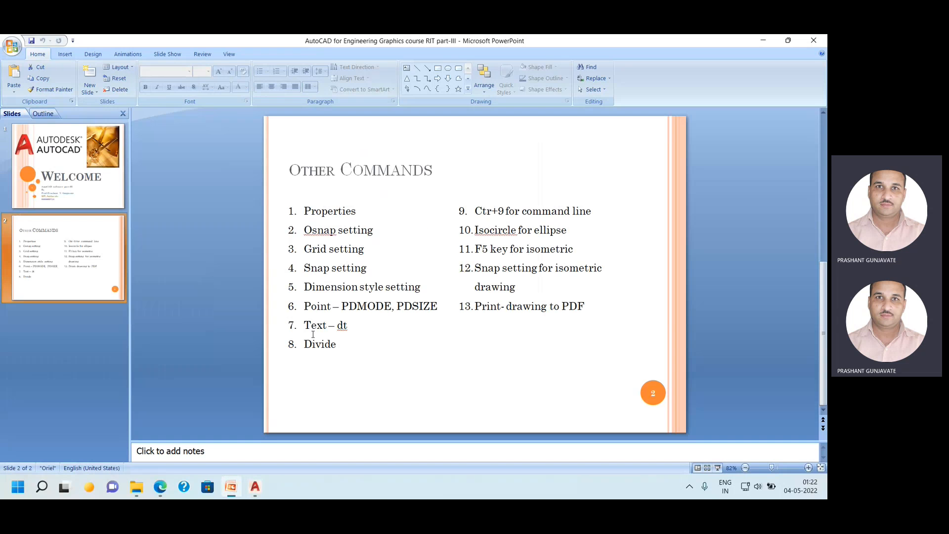
pyautogui.click(254, 483)
pyautogui.write('z')
pyautogui.press('Return')
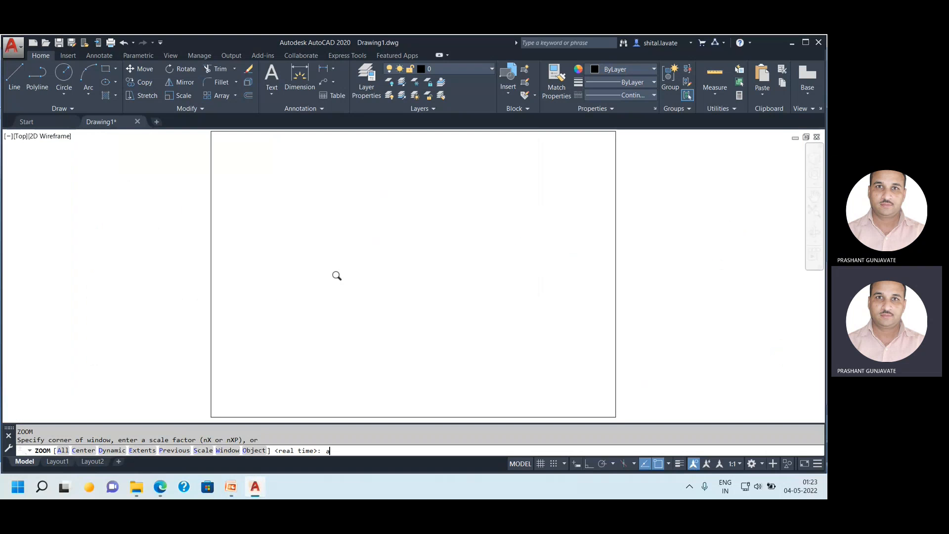
pyautogui.write('a')
pyautogui.press('Return')
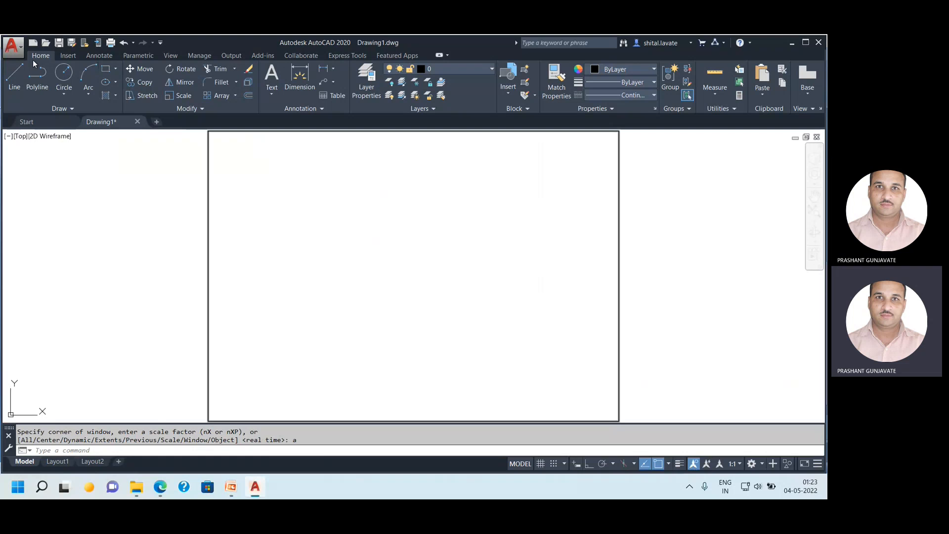
# Draw a circle in the upper-left part of the border and a rectangle about 103 wide in its right half.
pyautogui.click(64, 74)
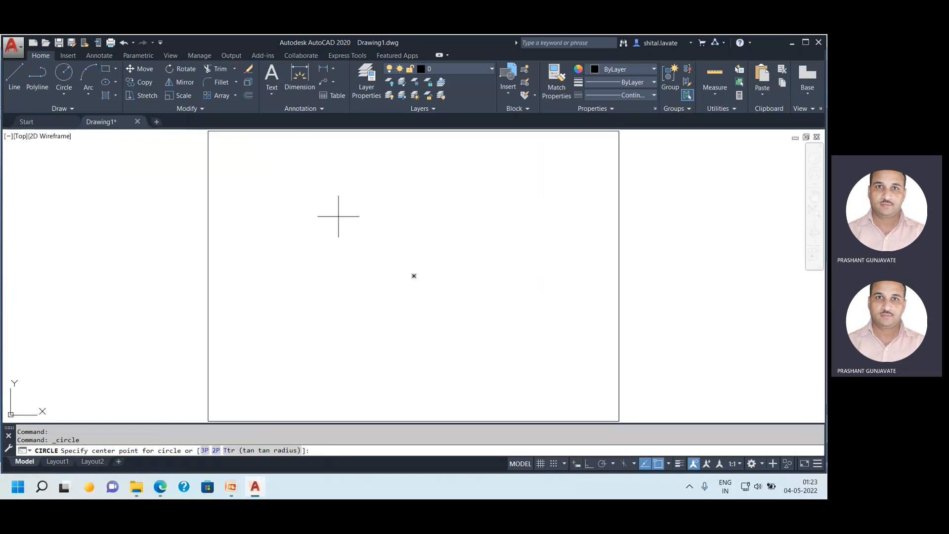
pyautogui.click(259, 220)
pyautogui.click(295, 220)
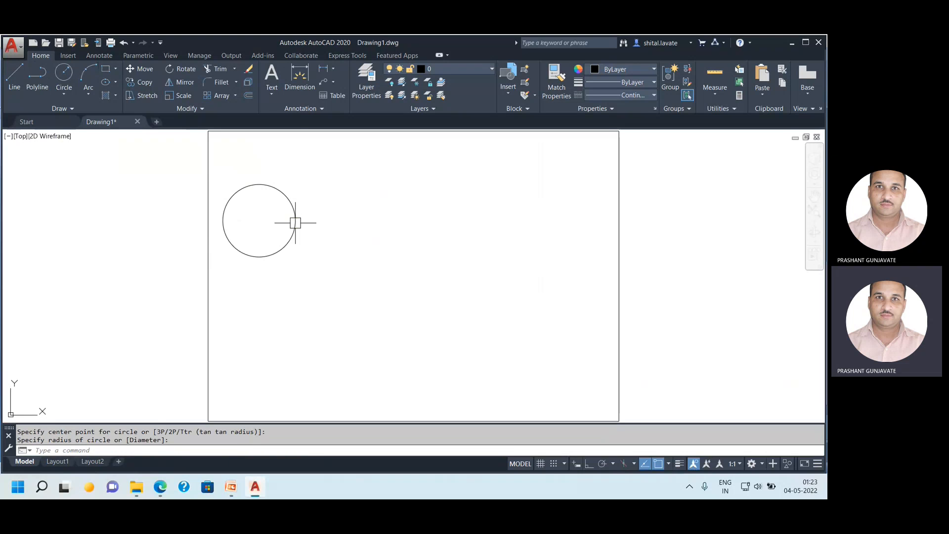
pyautogui.click(107, 69)
pyautogui.click(422, 221)
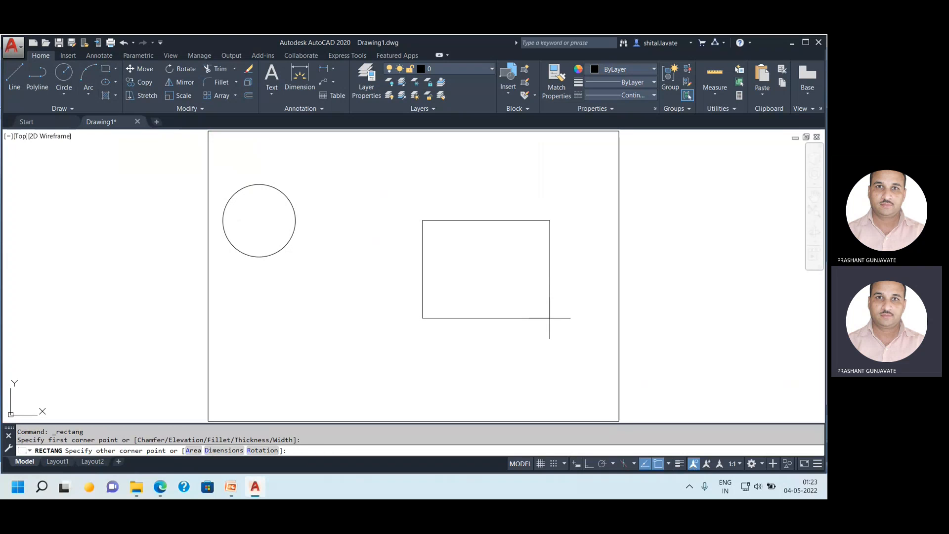
pyautogui.click(565, 315)
# Draw a diagonal line down and left from the rectangle's lower-left corner, and place a linear dimension above the rectangle's top edge.
pyautogui.click(22, 79)
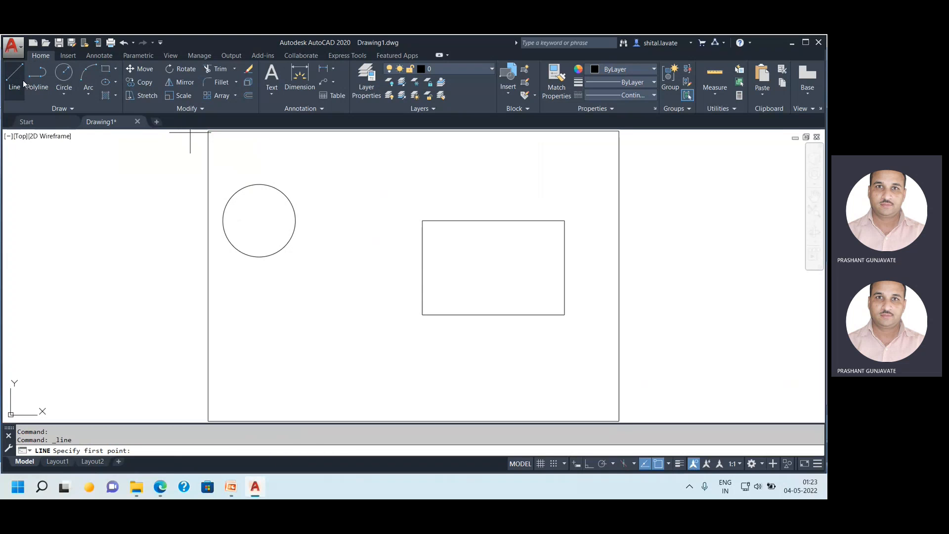
pyautogui.click(422, 317)
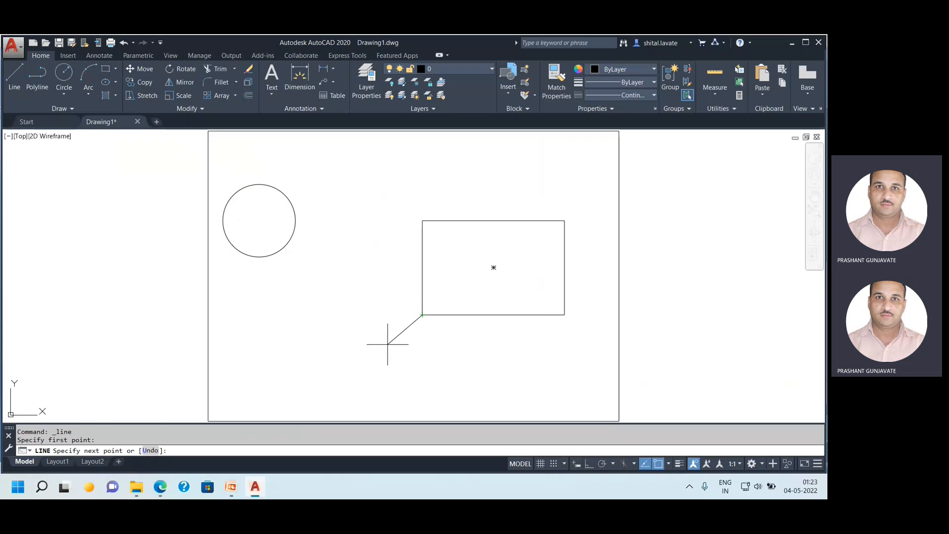
pyautogui.click(337, 374)
pyautogui.press('Return')
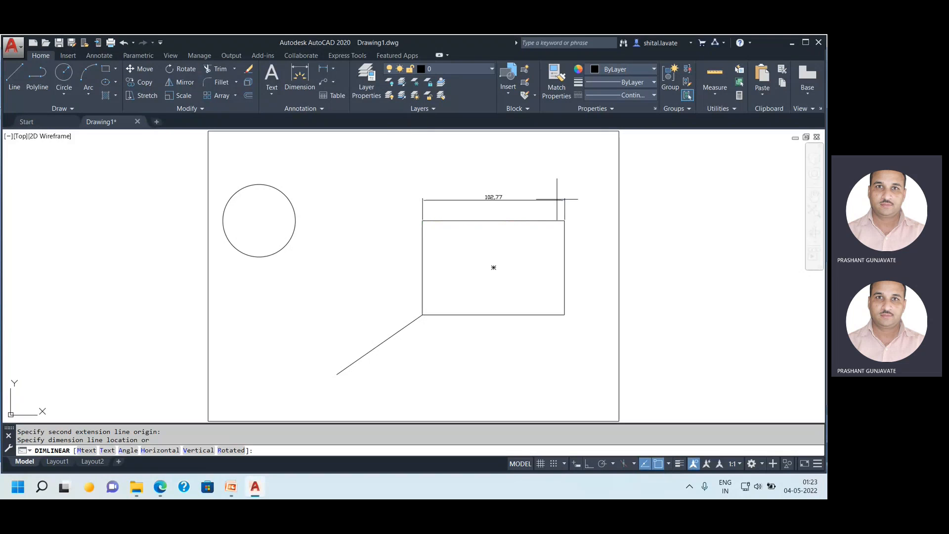
pyautogui.click(549, 194)
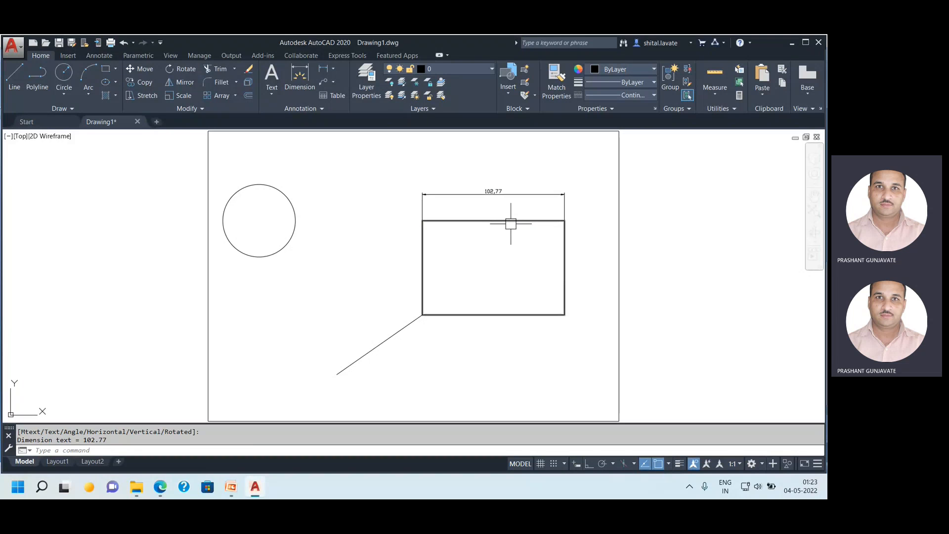
# Run DIMSTYLE and open the ISO-25 dimension style for modification.
pyautogui.click(109, 452)
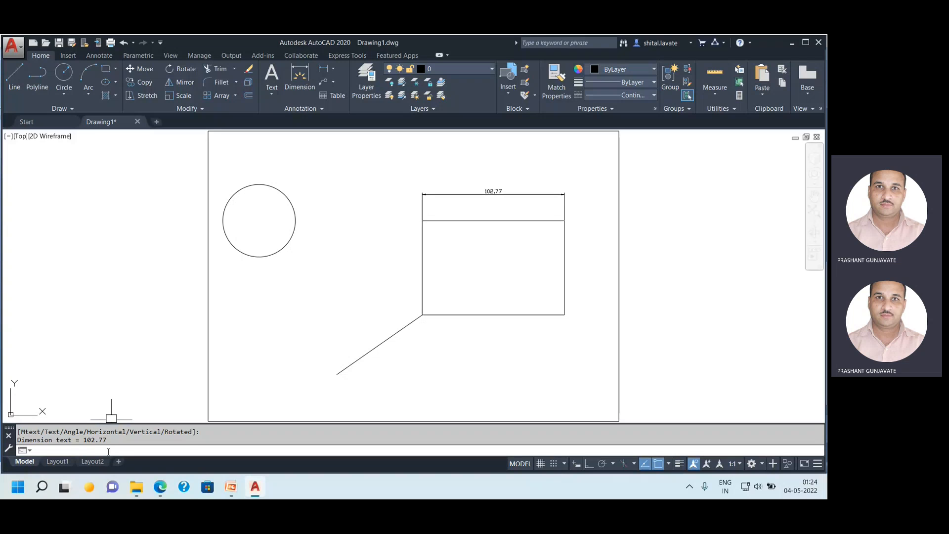
pyautogui.write('Dmstyl')
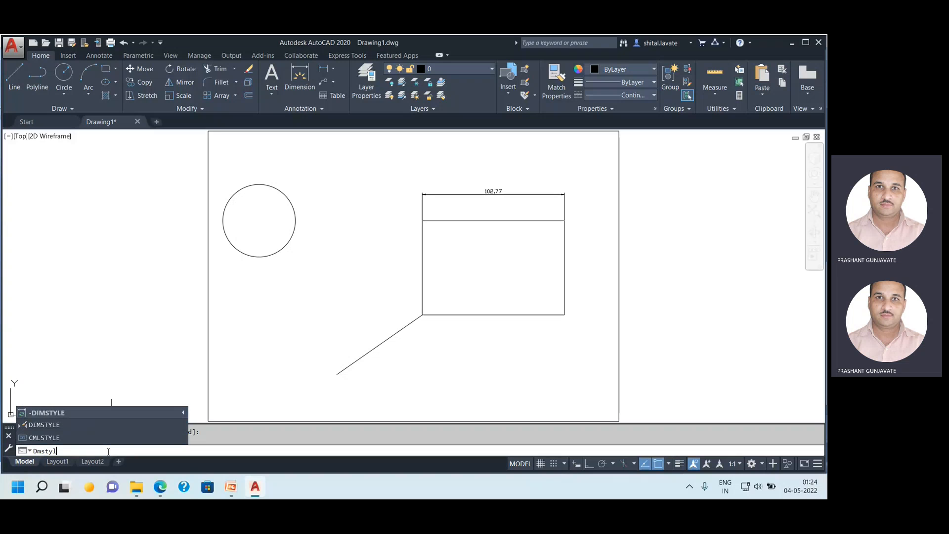
pyautogui.write('e')
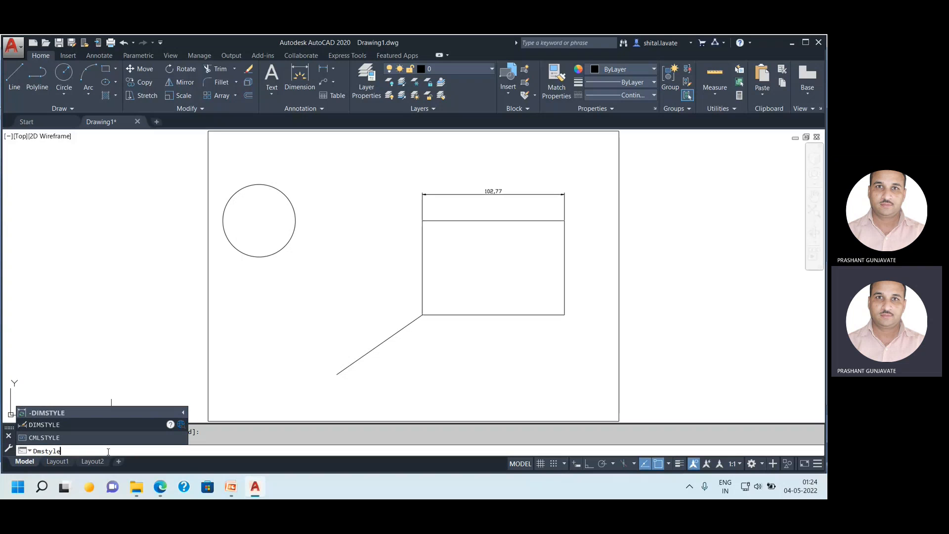
pyautogui.press('Return')
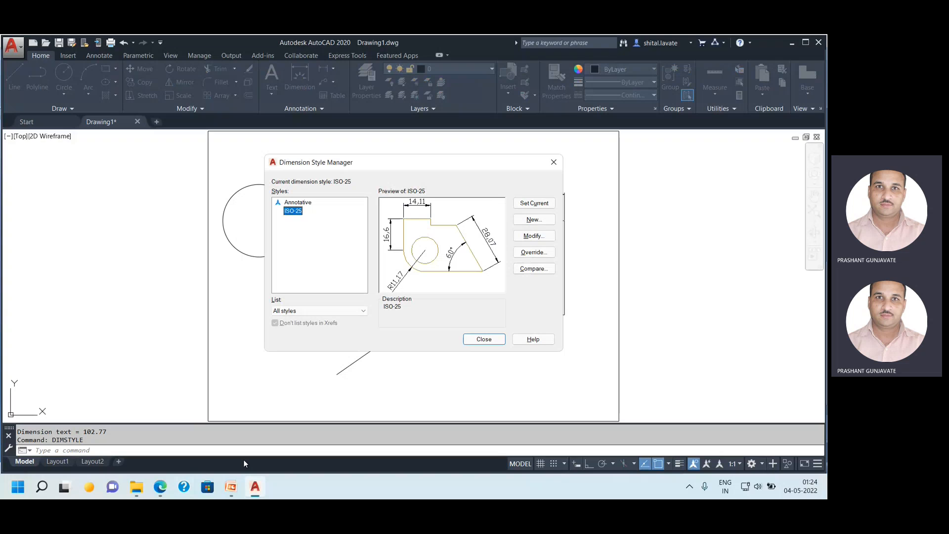
pyautogui.click(527, 241)
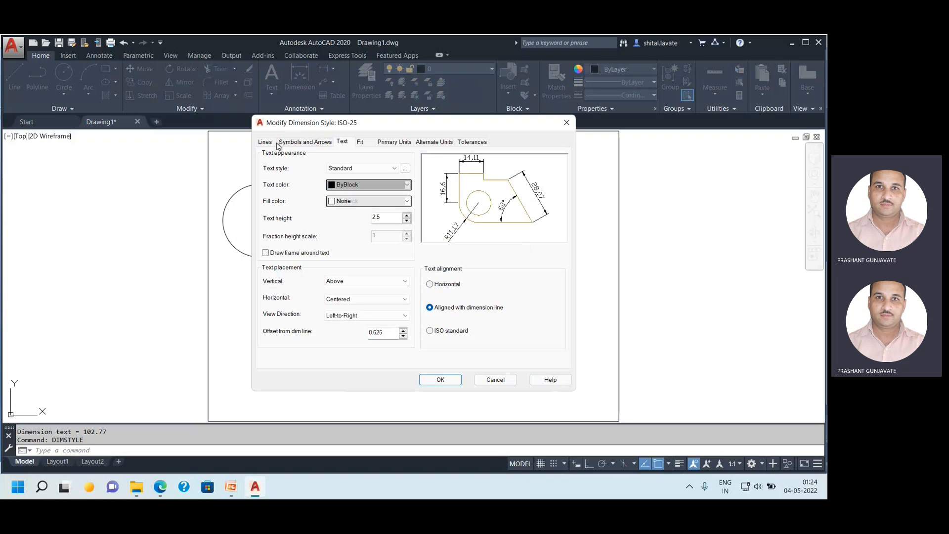
# Enable fixed length extension lines and set the arrow size to 3 in the ISO-25 dimension style.
pyautogui.click(266, 143)
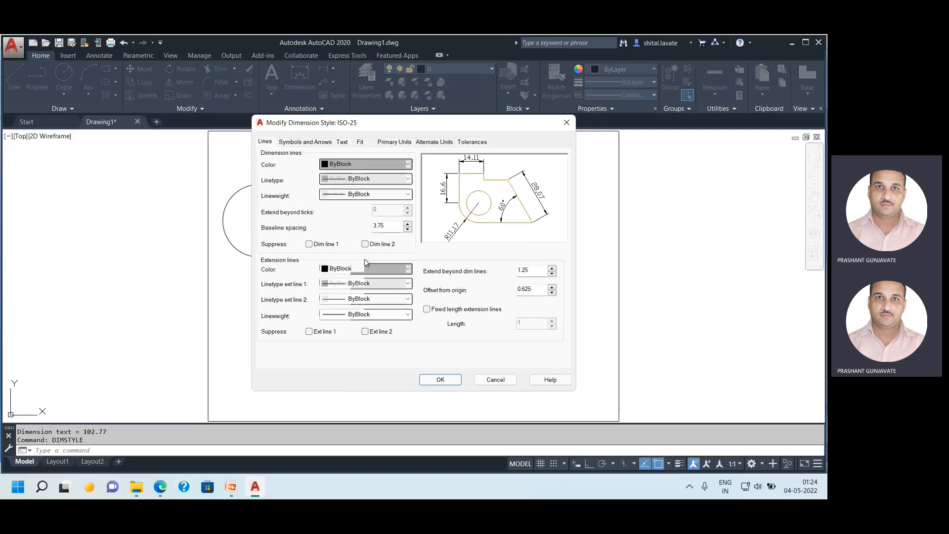
pyautogui.click(427, 309)
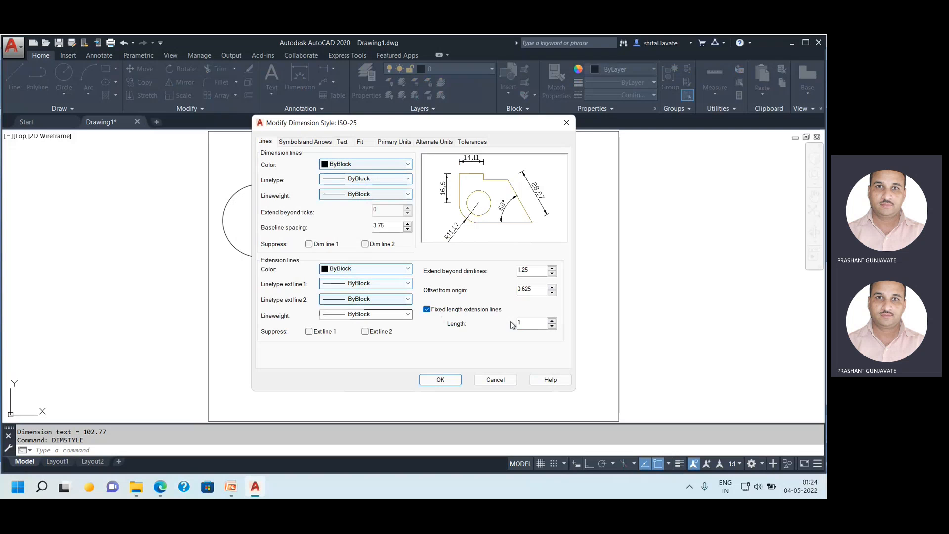
pyautogui.click(315, 142)
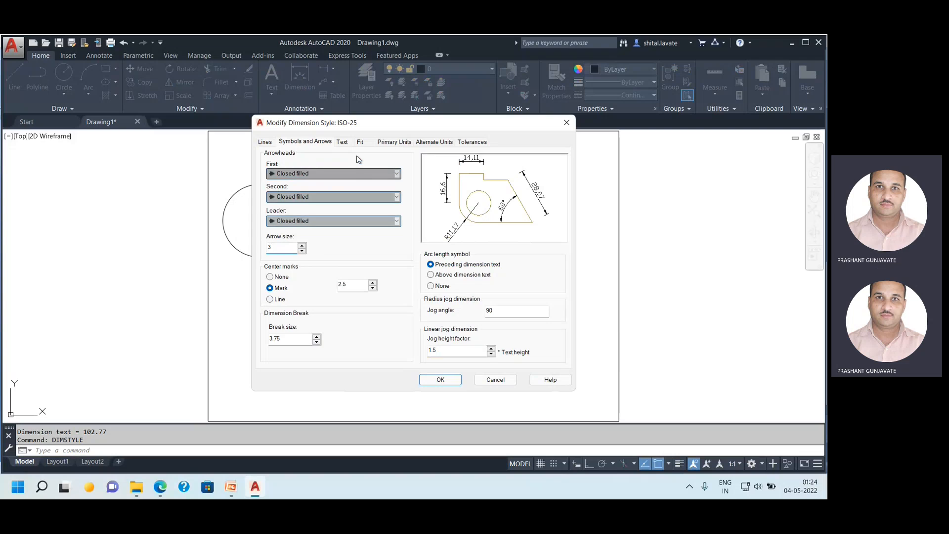
# Set the dimension text height to 4, the offset from the dimension line to 1.2 and the text alignment to ISO standard.
pyautogui.click(343, 142)
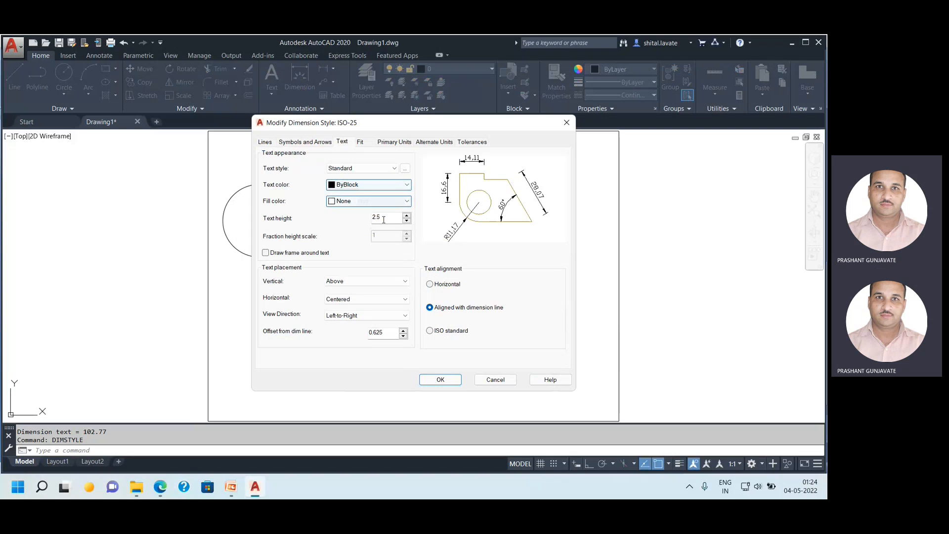
pyautogui.moveTo(385, 219); pyautogui.dragTo(366, 220)
pyautogui.write('4')
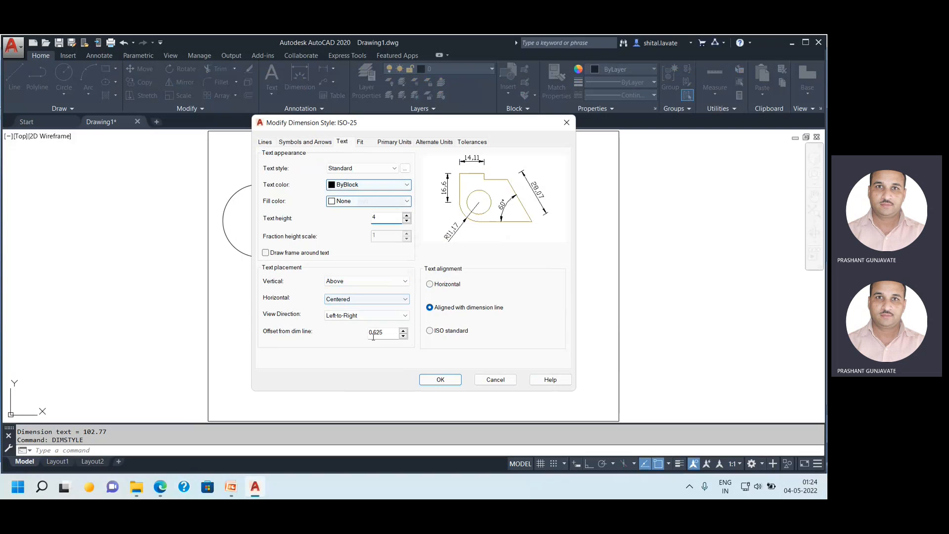
pyautogui.moveTo(385, 333); pyautogui.dragTo(359, 332)
pyautogui.write('1.2')
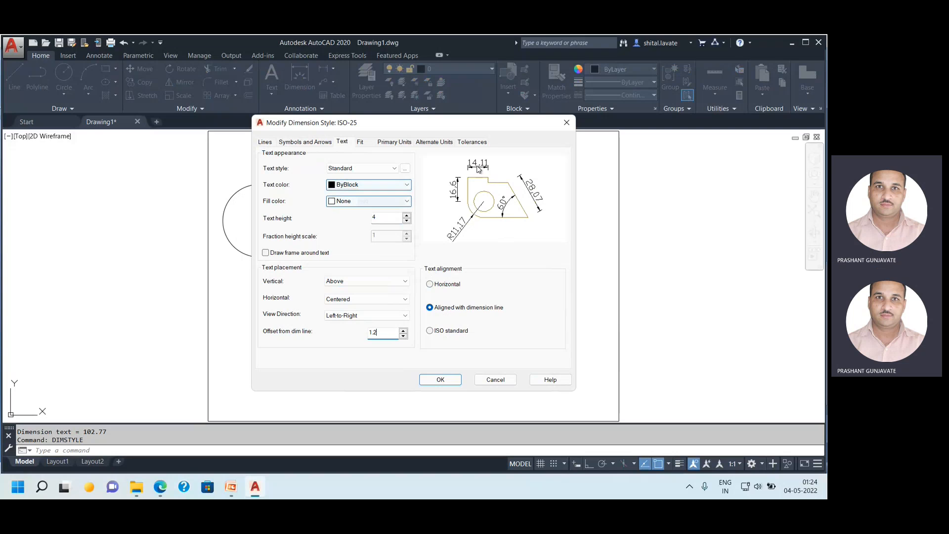
pyautogui.click(429, 335)
pyautogui.click(429, 332)
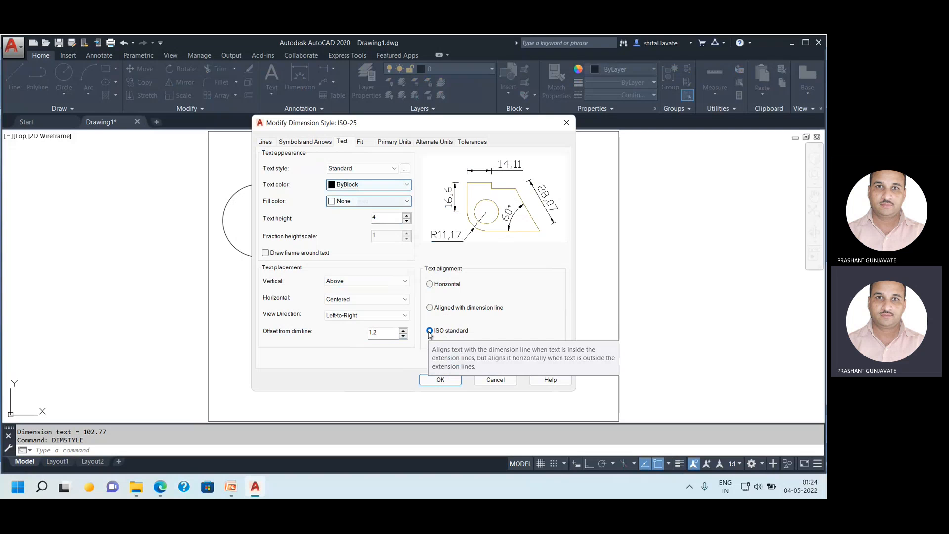
# Set the linear dimension precision to 0 in the primary units, apply the style changes and close the dimension style manager.
pyautogui.click(361, 143)
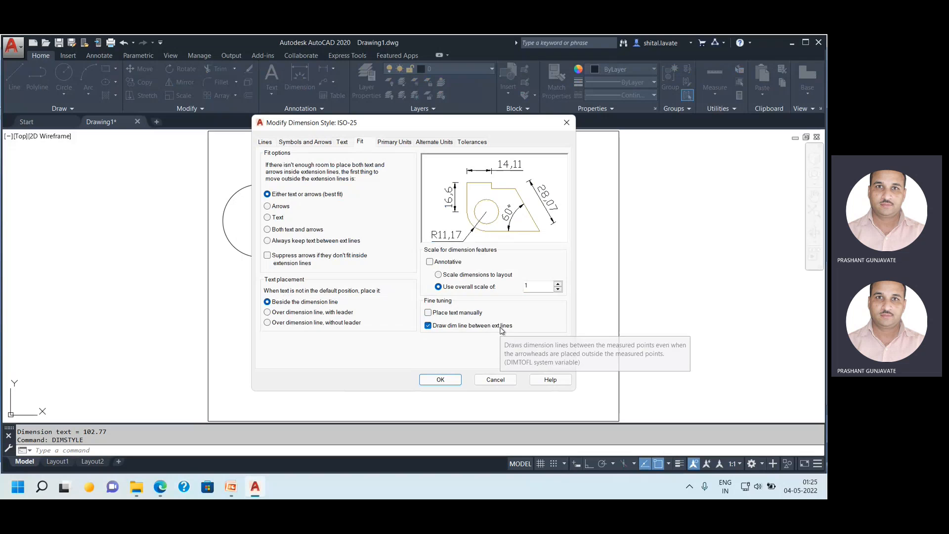
pyautogui.click(395, 142)
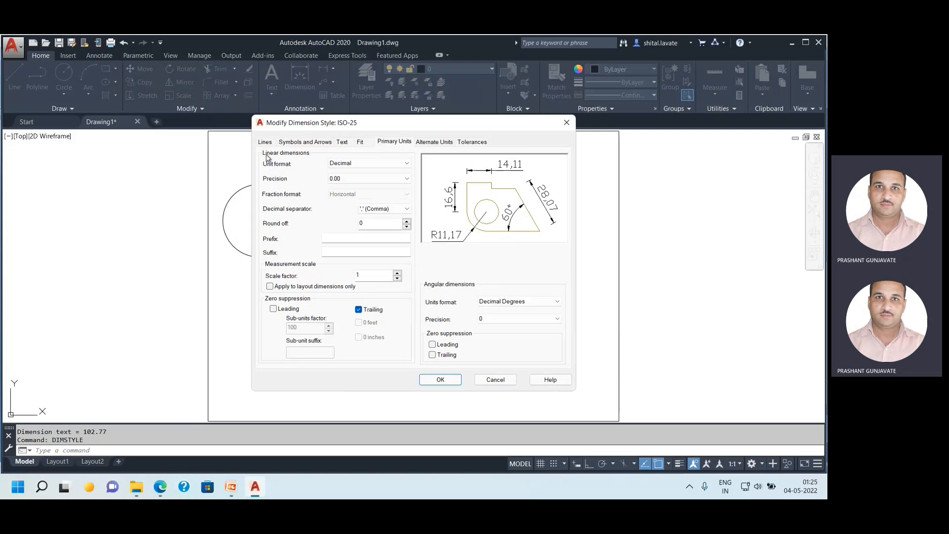
pyautogui.click(371, 179)
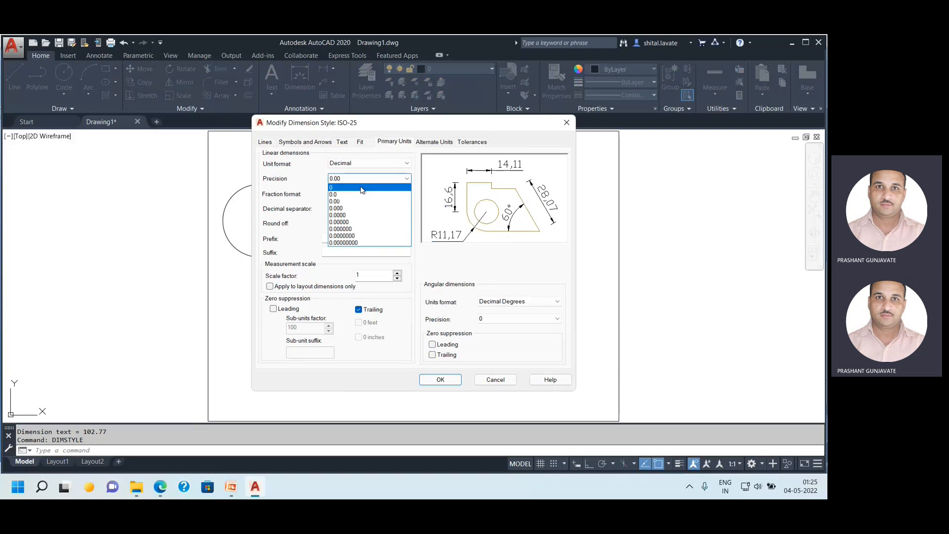
pyautogui.click(370, 186)
pyautogui.click(440, 380)
pyautogui.click(483, 338)
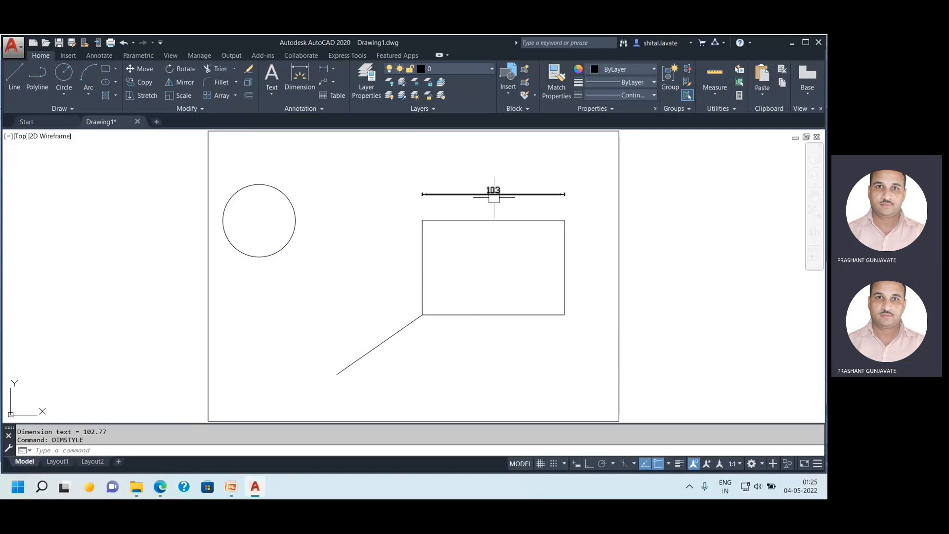
# Place a linear dimension for the rectangle's height, just outside its left edge.
pyautogui.click(323, 69)
pyautogui.click(423, 221)
pyautogui.click(423, 315)
pyautogui.click(402, 285)
# Add an aligned dimension to the diagonal line, placed below and to its right.
pyautogui.click(333, 68)
pyautogui.click(349, 127)
pyautogui.click(337, 375)
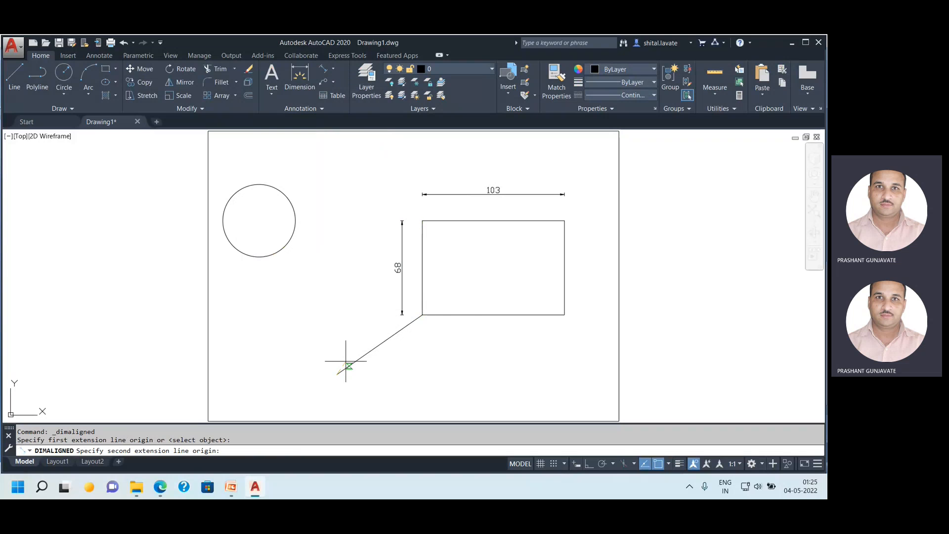
pyautogui.click(422, 315)
pyautogui.click(430, 364)
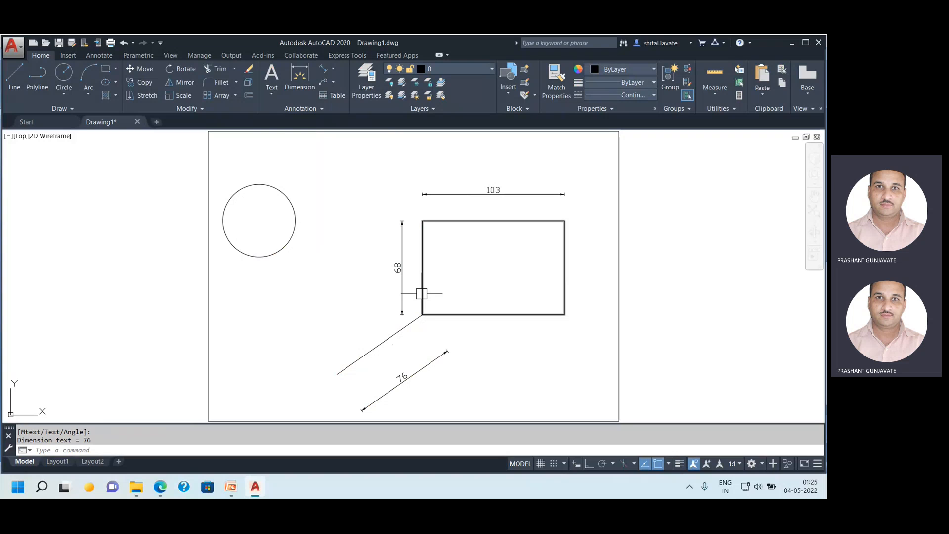
# Add a radius dimension at the circle's lower right and a diameter dimension at its upper right, both with text outside the circle.
pyautogui.click(333, 68)
pyautogui.click(348, 174)
pyautogui.click(292, 242)
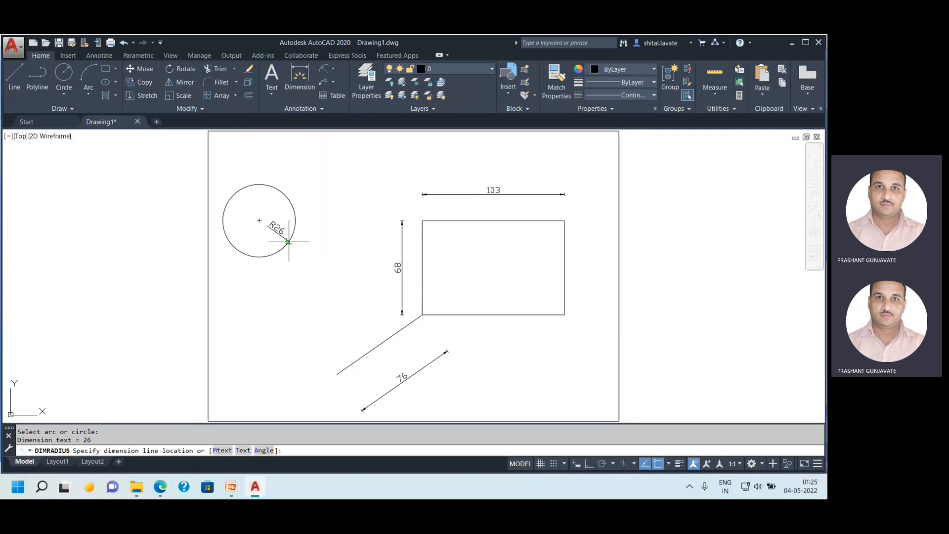
pyautogui.click(321, 261)
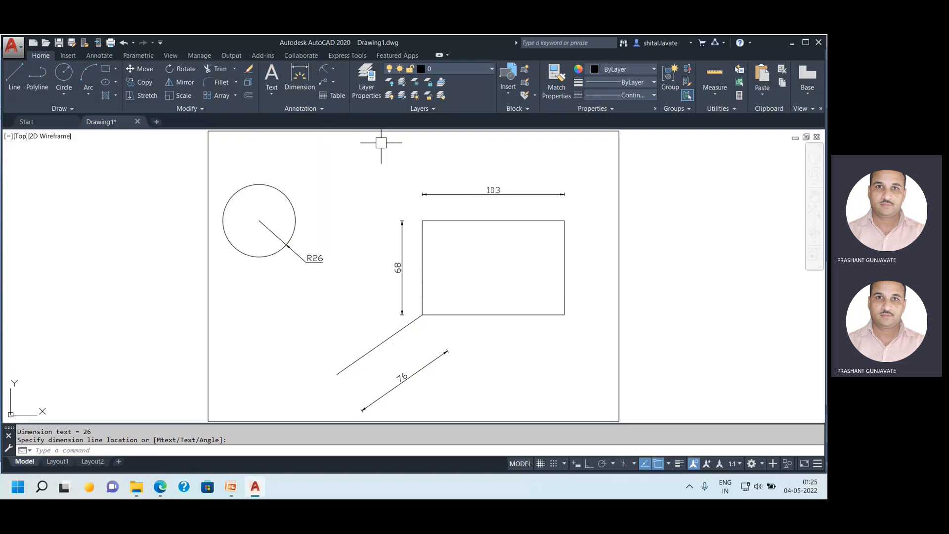
pyautogui.click(333, 69)
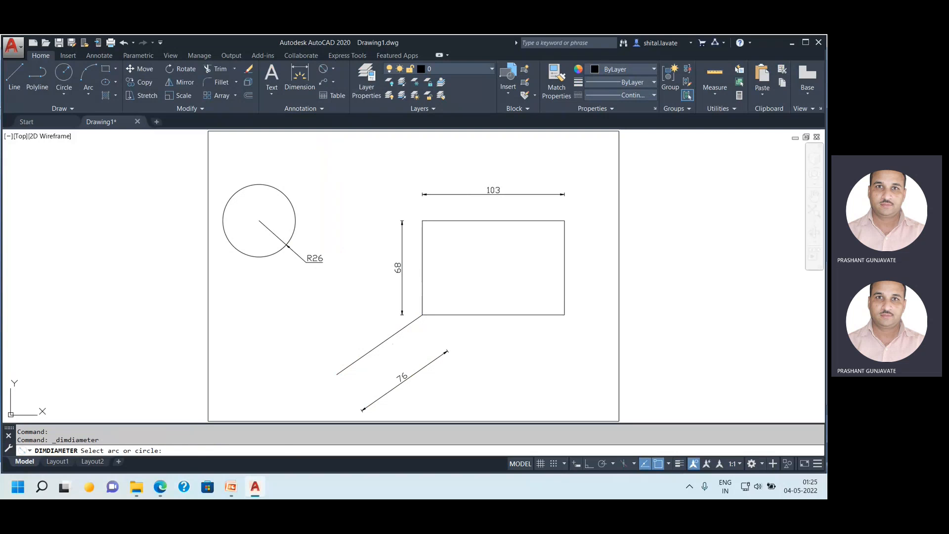
pyautogui.click(285, 196)
pyautogui.click(301, 173)
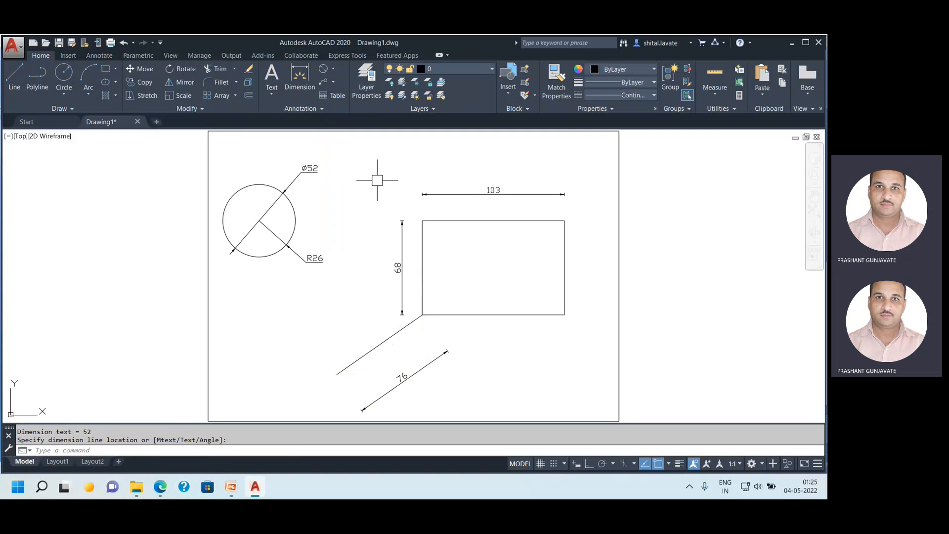
# Add an angular dimension between the diagonal line and the rectangle's left edge, with its arc on the left side.
pyautogui.click(333, 69)
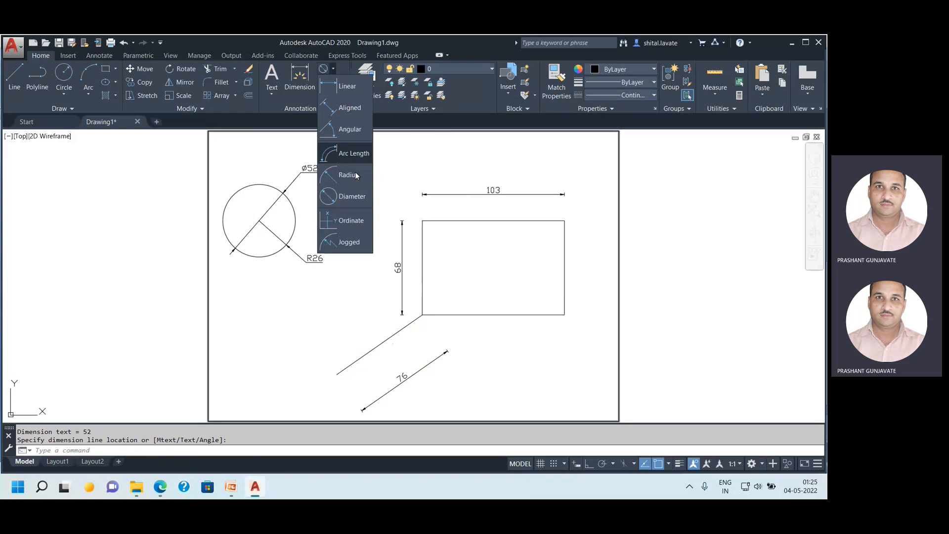
pyautogui.click(350, 130)
pyautogui.click(390, 345)
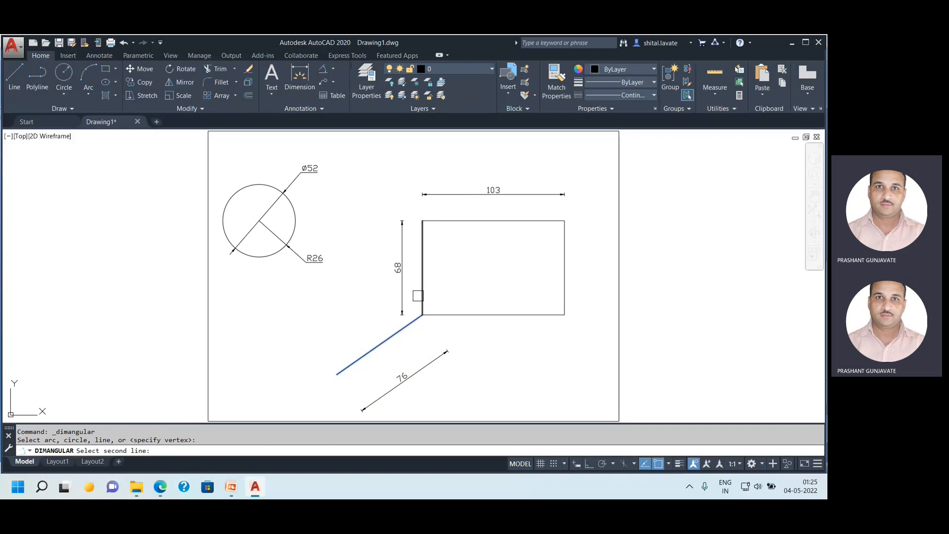
pyautogui.click(422, 238)
pyautogui.click(375, 274)
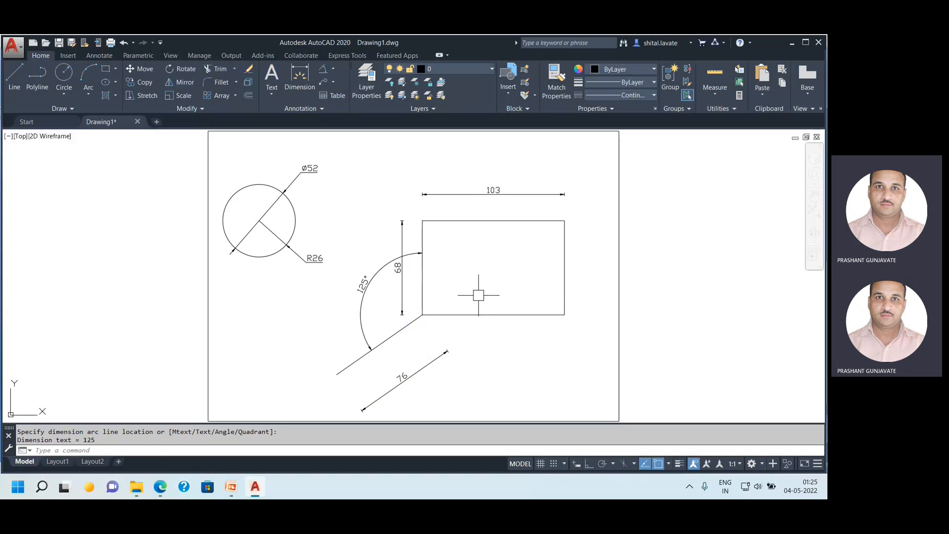
# Erase all the shapes and dimensions inside the border, keeping the border rectangle.
pyautogui.moveTo(222, 148)
pyautogui.mouseDown()
pyautogui.moveTo(569, 267)
pyautogui.moveTo(328, 191)
pyautogui.mouseUp()
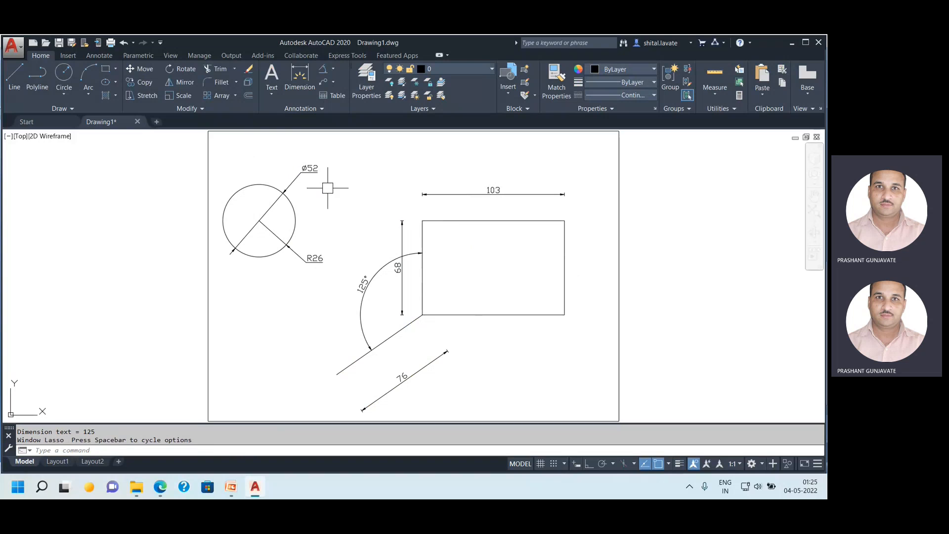
pyautogui.click(215, 144)
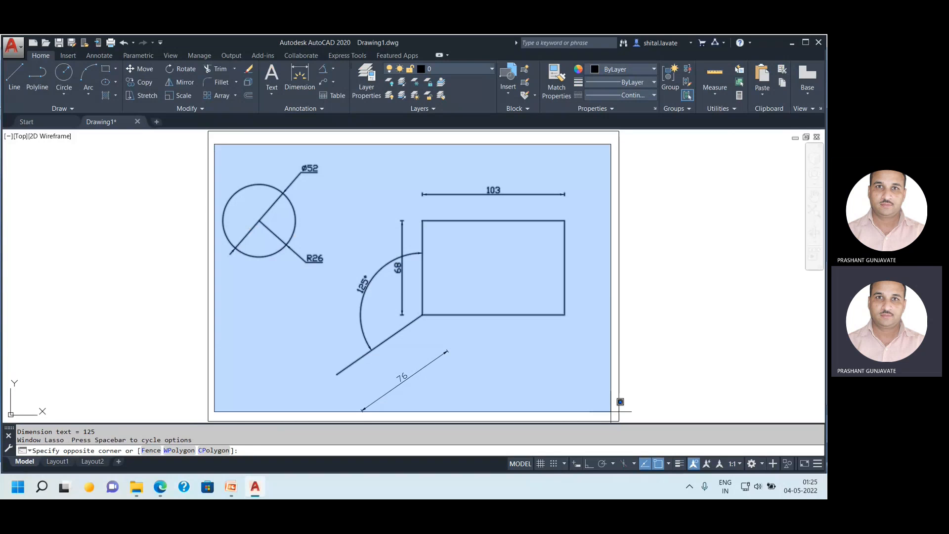
pyautogui.click(595, 414)
pyautogui.press('Delete')
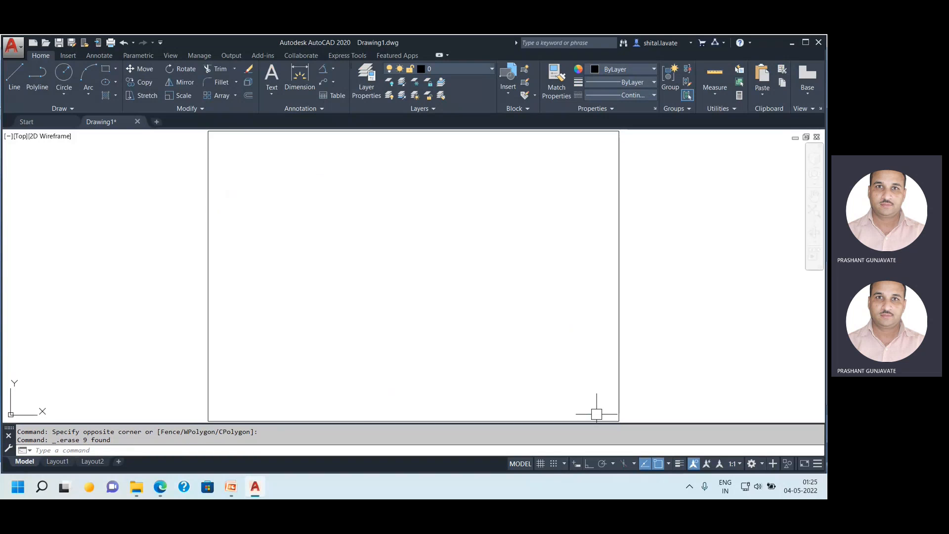
# Check the command list in the PowerPoint presentation, then return to AutoCAD and scatter about ten points around the border's centre with Multiple Points.
pyautogui.click(232, 487)
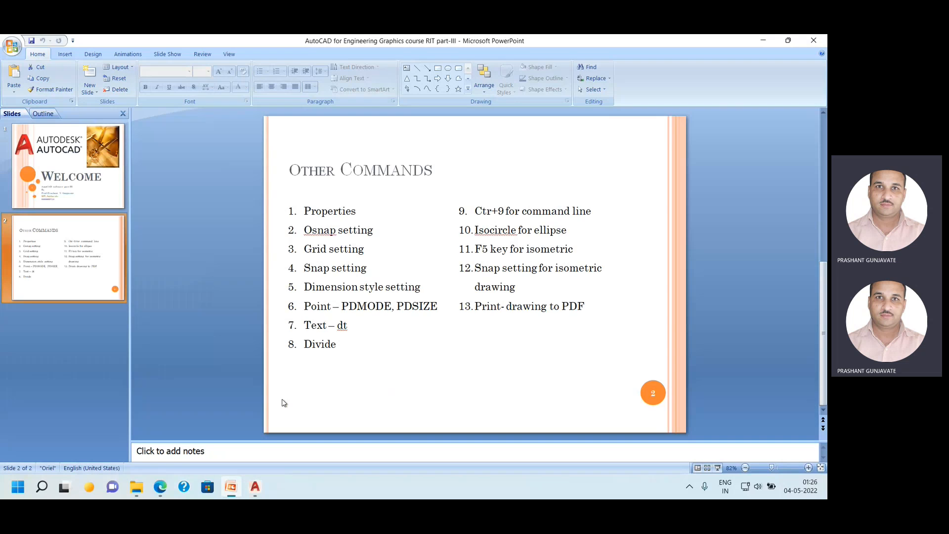
pyautogui.click(256, 488)
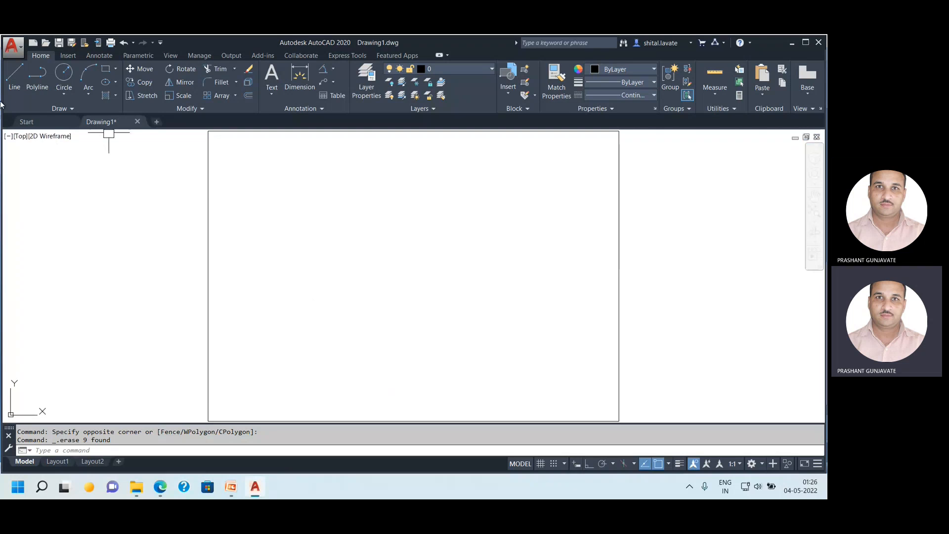
pyautogui.click(50, 107)
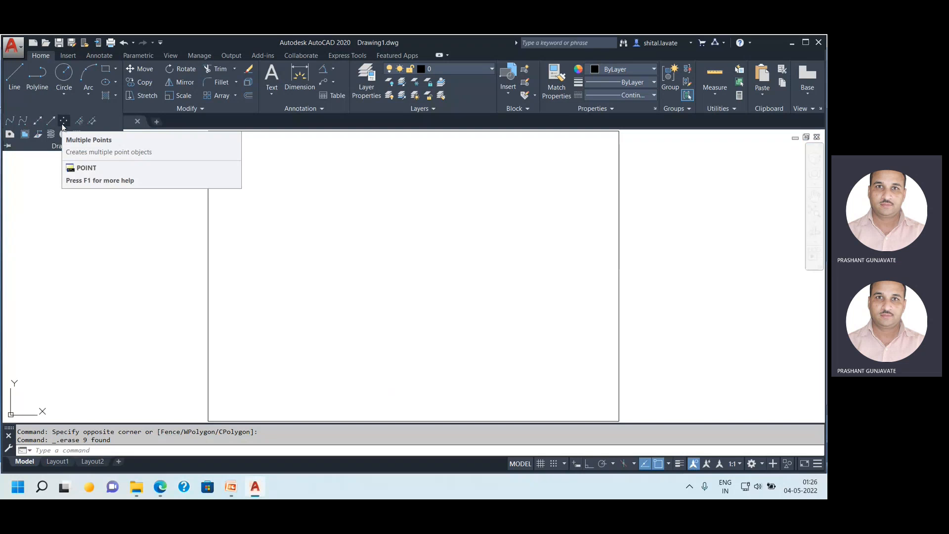
pyautogui.click(63, 127)
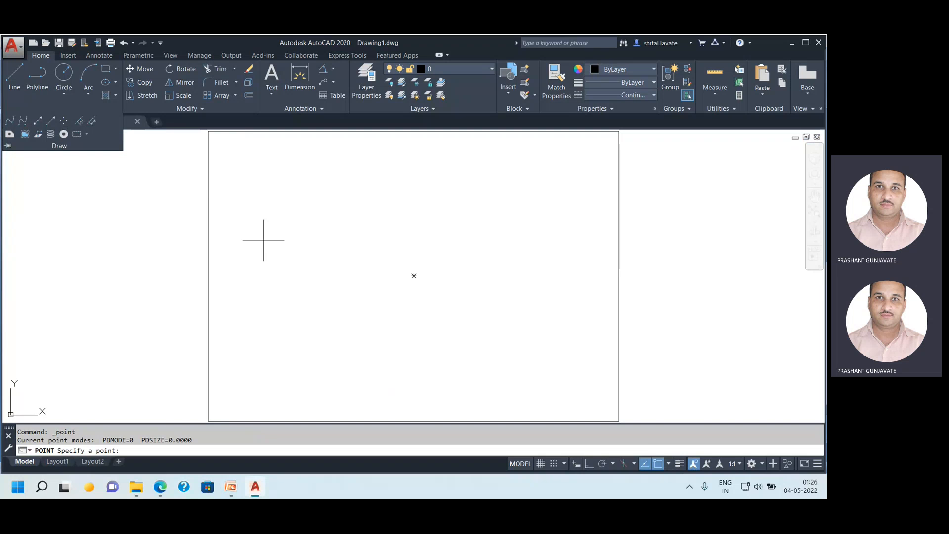
pyautogui.click(331, 280)
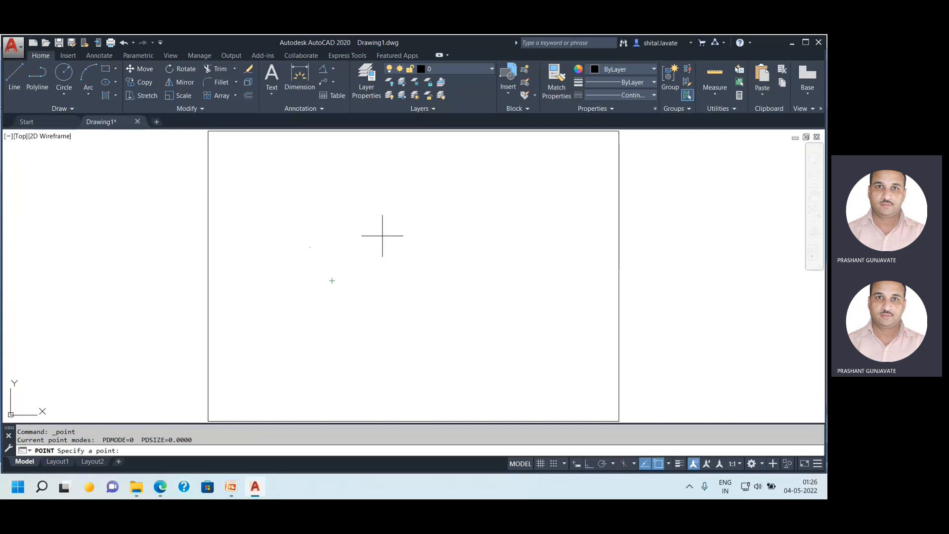
pyautogui.click(370, 304)
pyautogui.click(395, 260)
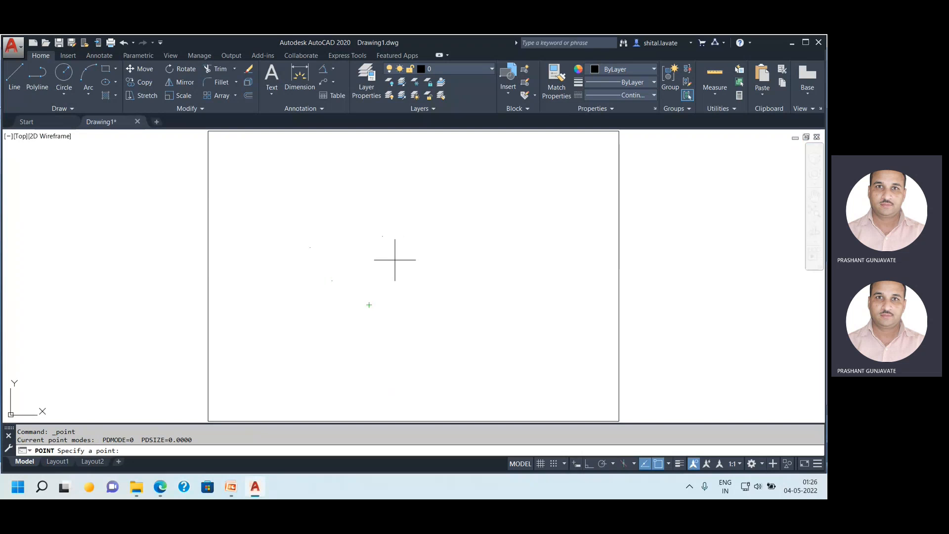
pyautogui.click(361, 240)
pyautogui.click(355, 275)
pyautogui.click(444, 295)
pyautogui.click(421, 304)
pyautogui.click(400, 277)
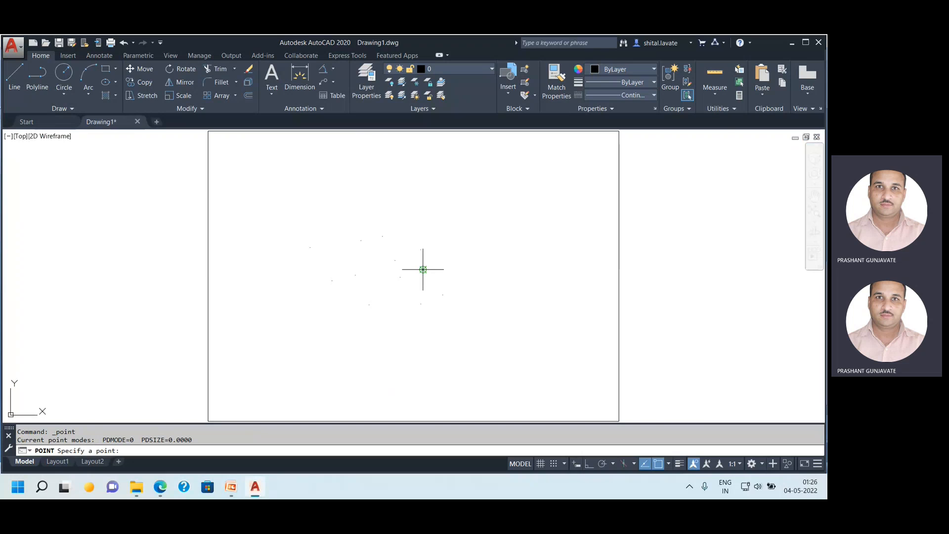
# Change the point style to the X symbol with a point size of 4 in absolute units.
pyautogui.click(722, 110)
pyautogui.click(732, 138)
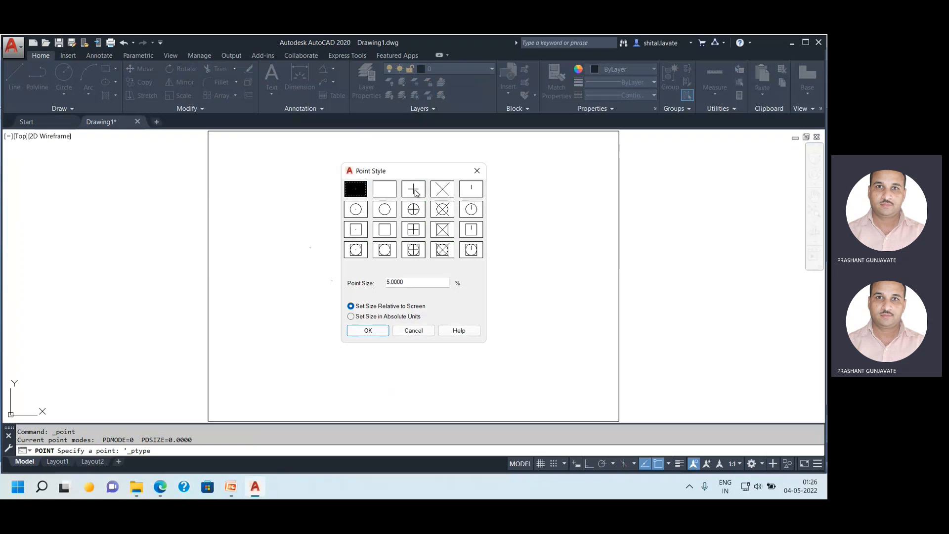
pyautogui.click(443, 192)
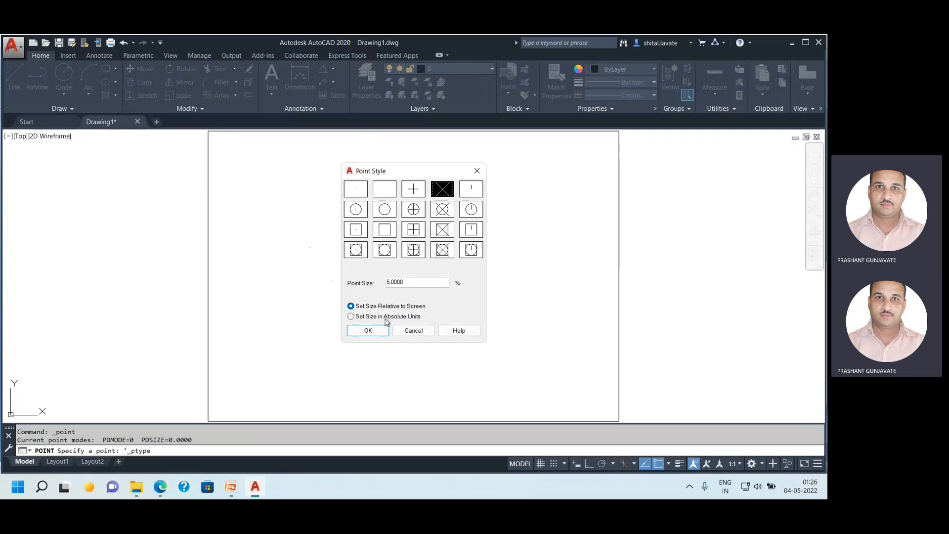
pyautogui.click(370, 317)
pyautogui.doubleClick(386, 282)
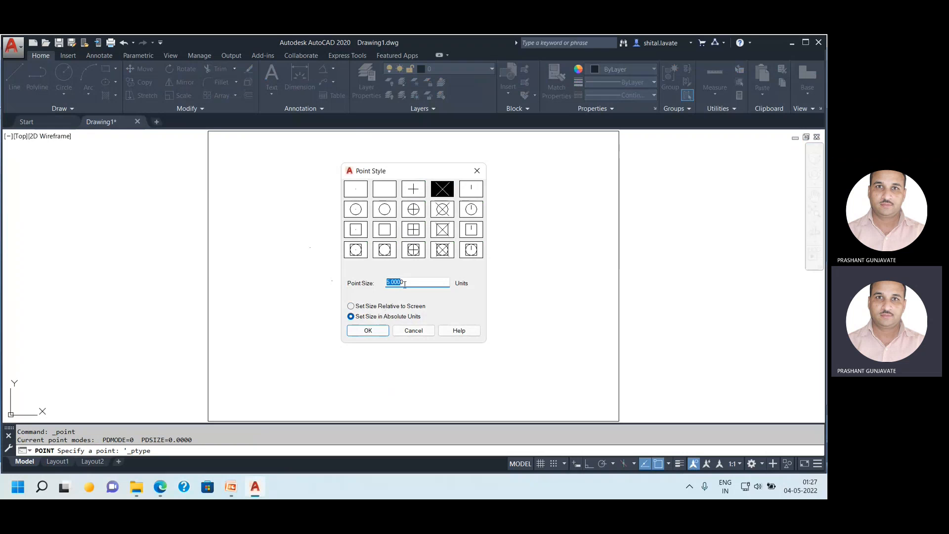
pyautogui.write('4')
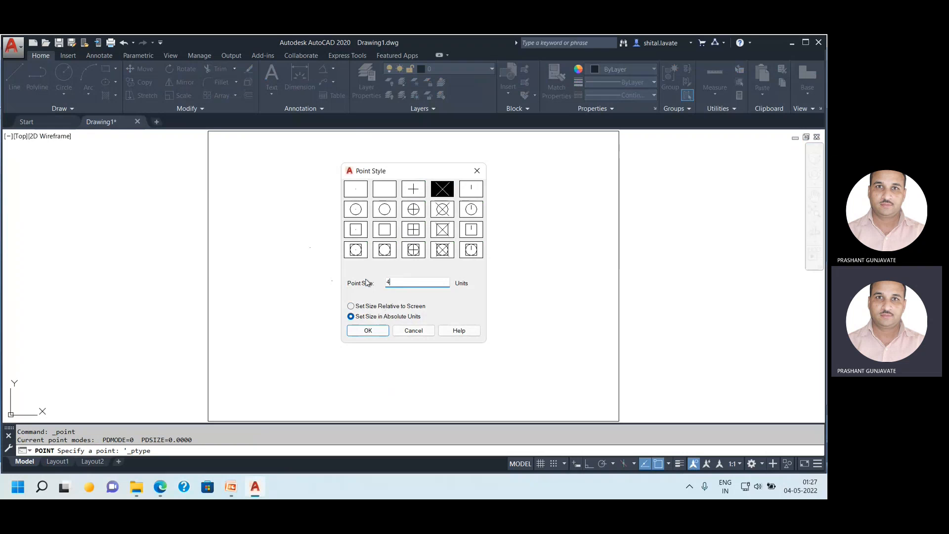
pyautogui.click(368, 331)
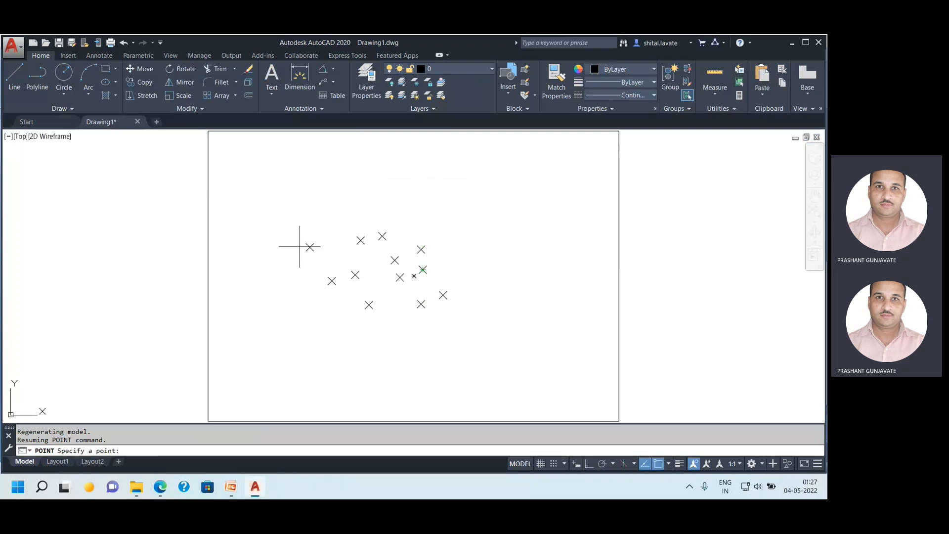
# Review the Point Style settings without changing them, and end the active point command.
pyautogui.click(732, 111)
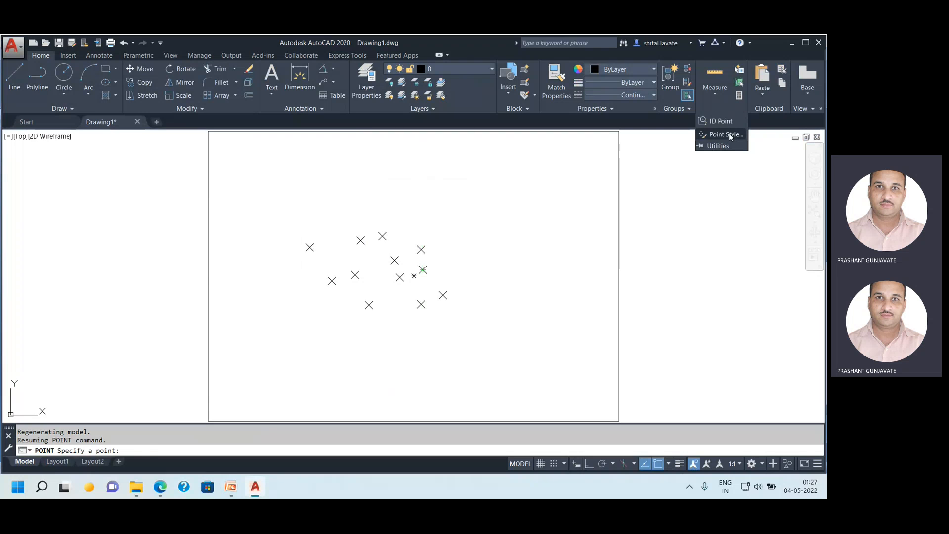
pyautogui.click(726, 135)
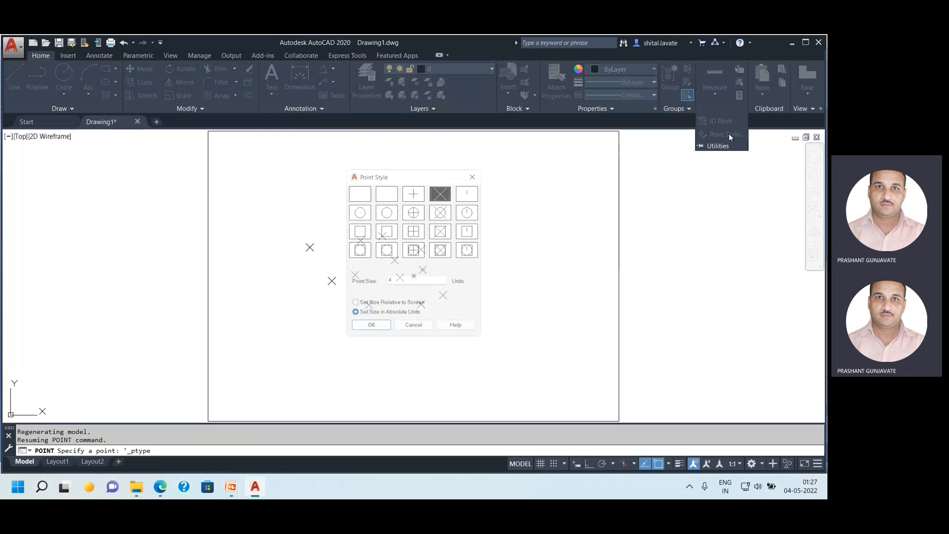
pyautogui.click(409, 331)
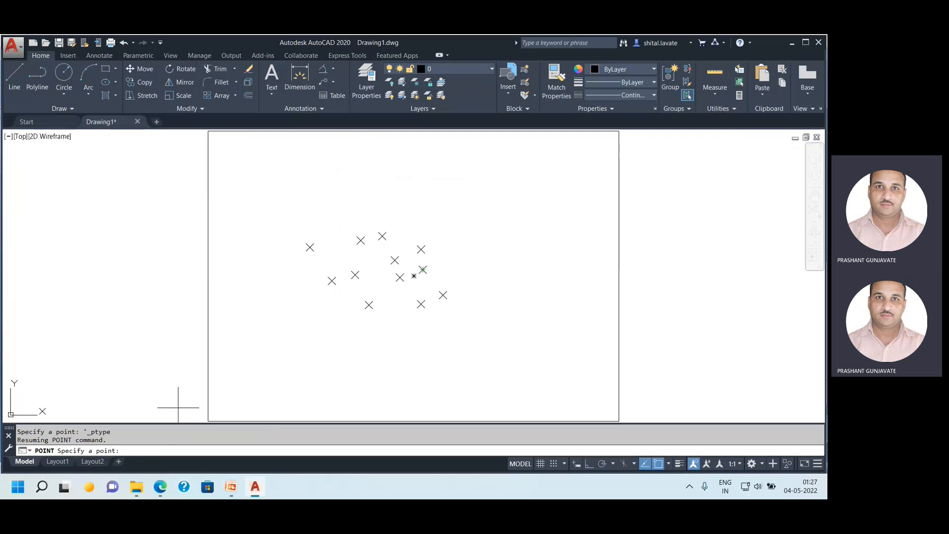
pyautogui.press('Escape')
# Set the point display mode PDMODE to 2.
pyautogui.write('D')
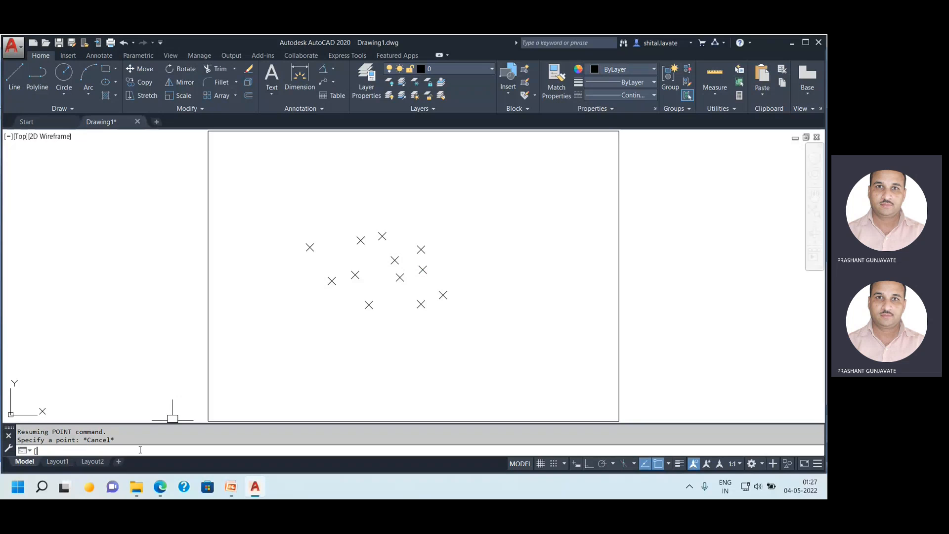
pyautogui.write('pdmode')
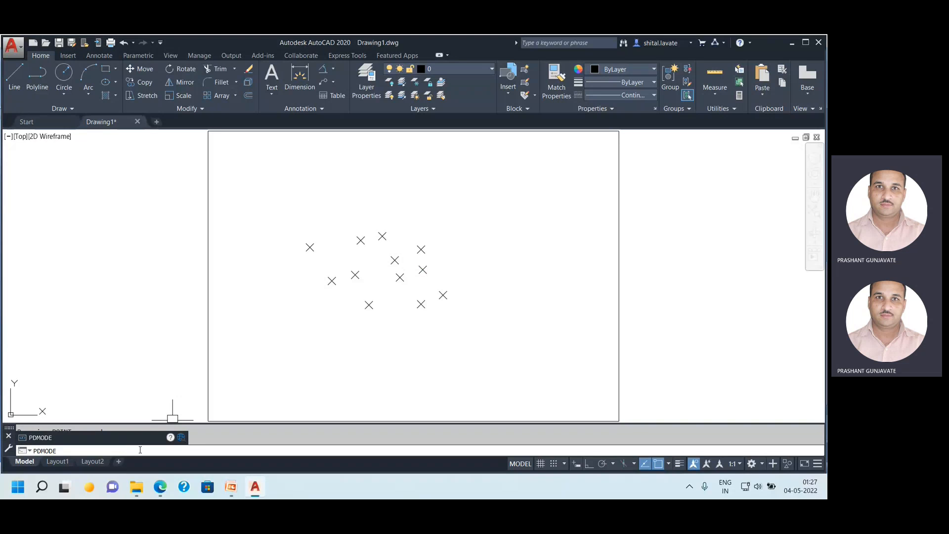
pyautogui.press('Return')
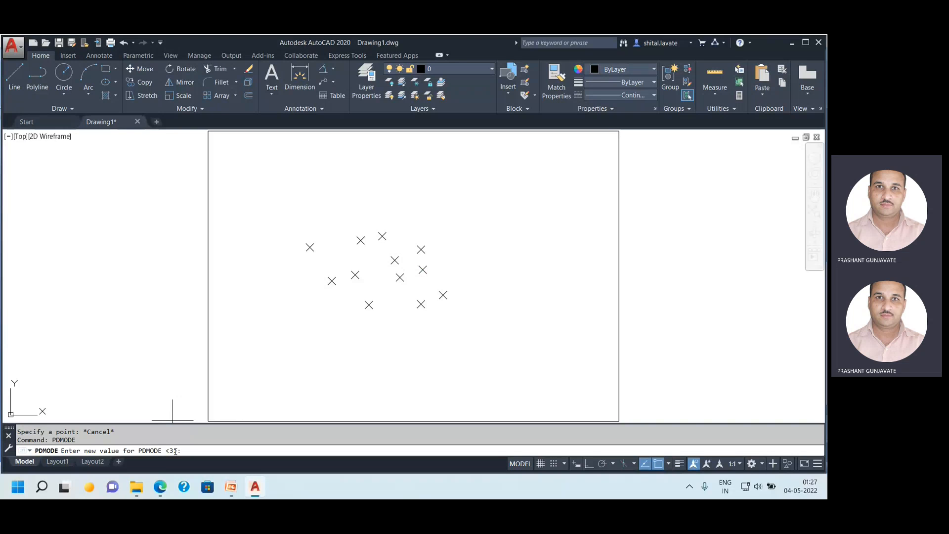
pyautogui.write('2')
pyautogui.press('Return')
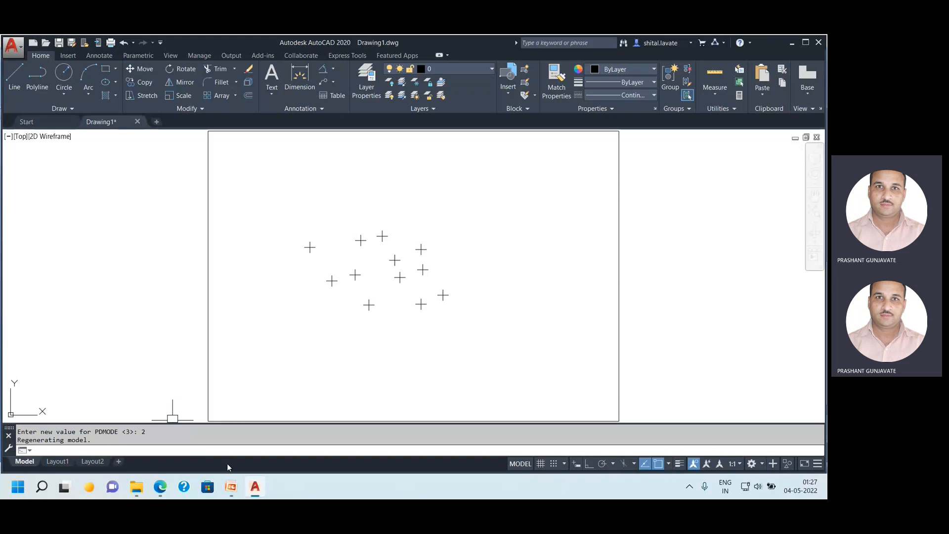
# Set the point size PDSIZE to 8.
pyautogui.write('PDSIZE')
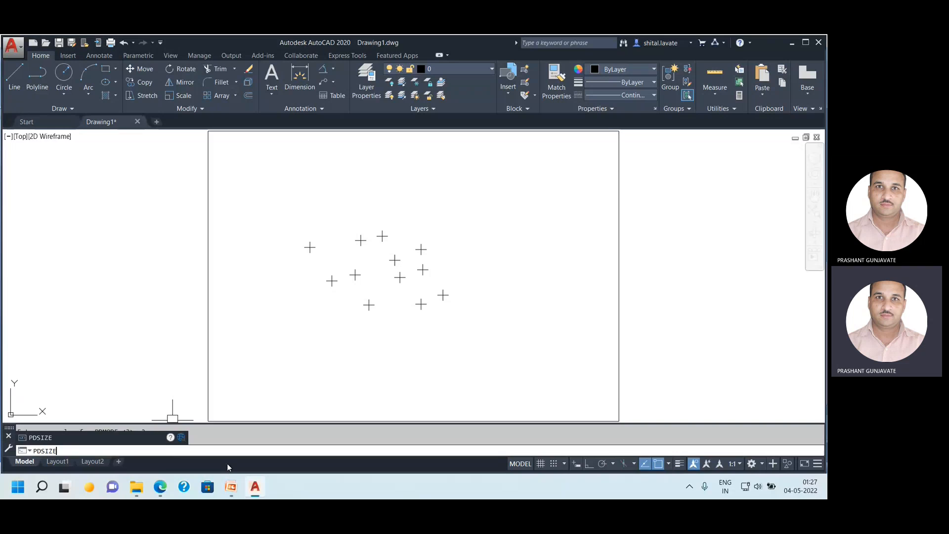
pyautogui.press('Return')
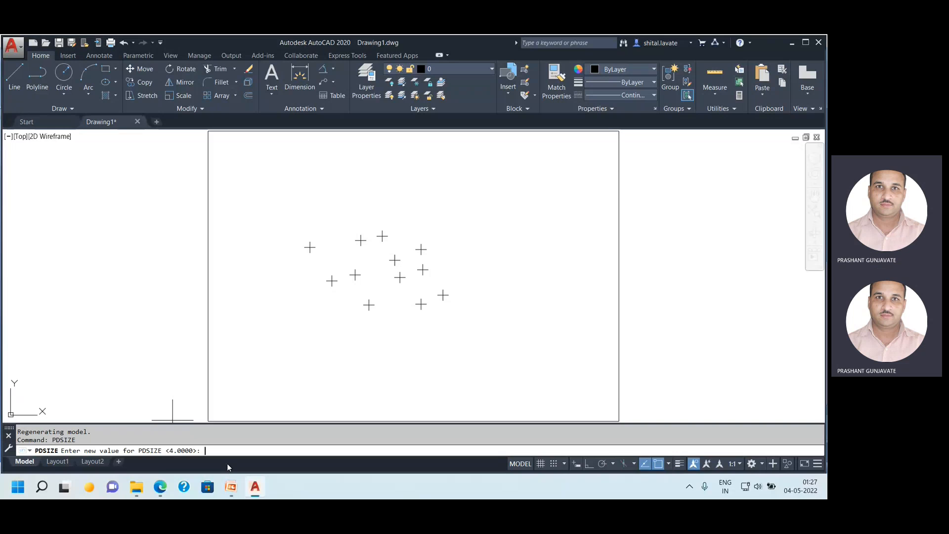
pyautogui.write('8')
pyautogui.press('Return')
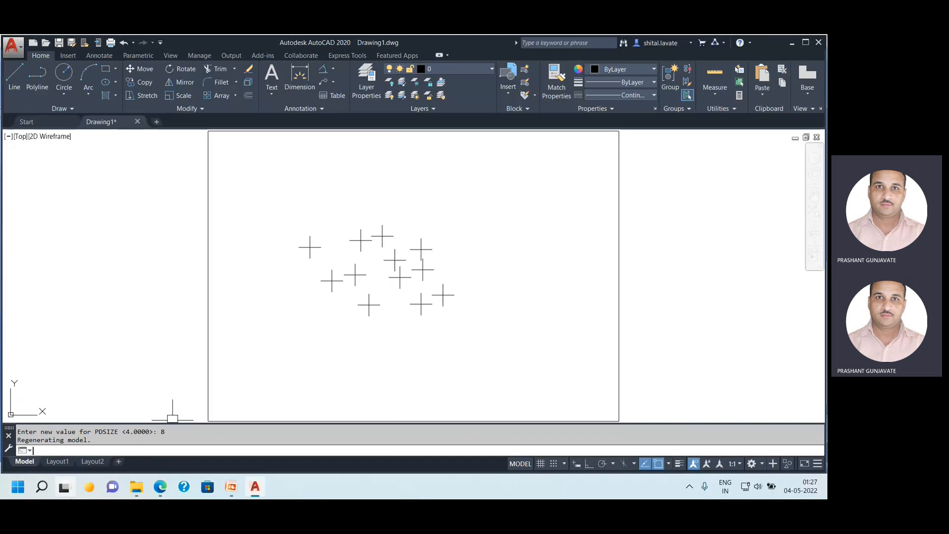
pyautogui.click(87, 493)
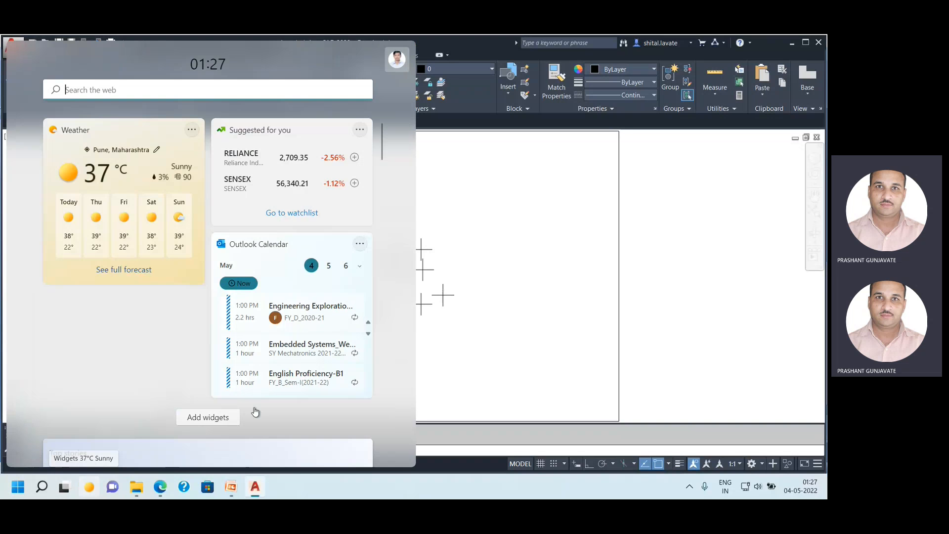
pyautogui.click(484, 336)
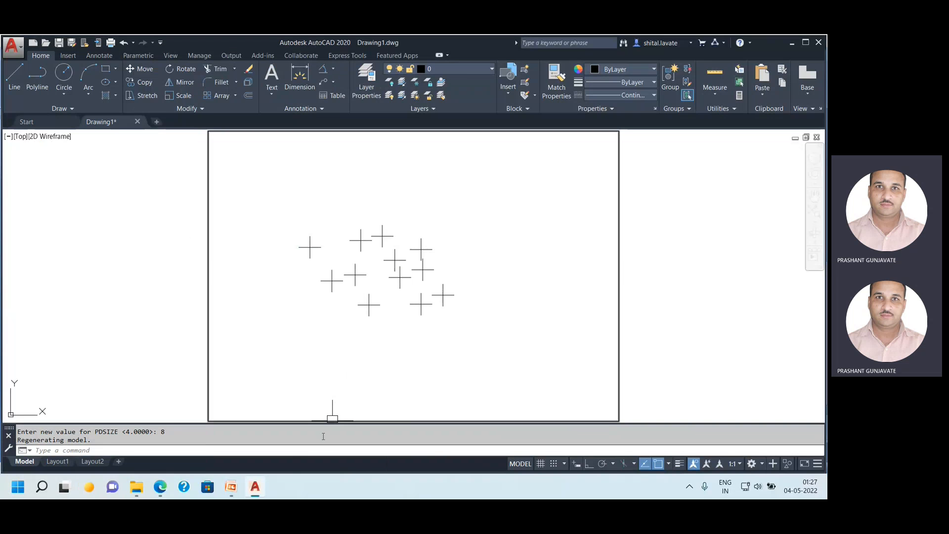
# Set the point display mode PDMODE to 3.
pyautogui.write('PDmode')
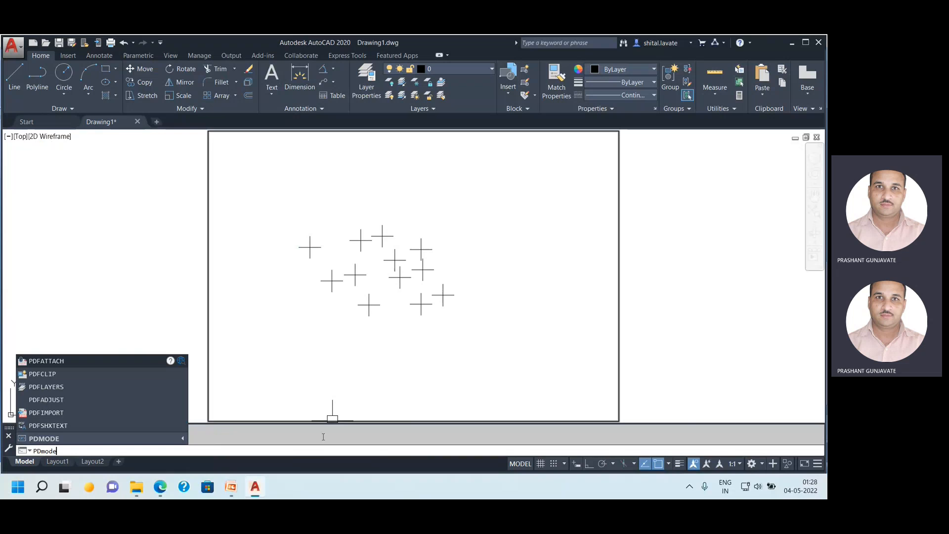
pyautogui.press('Return')
pyautogui.write('3')
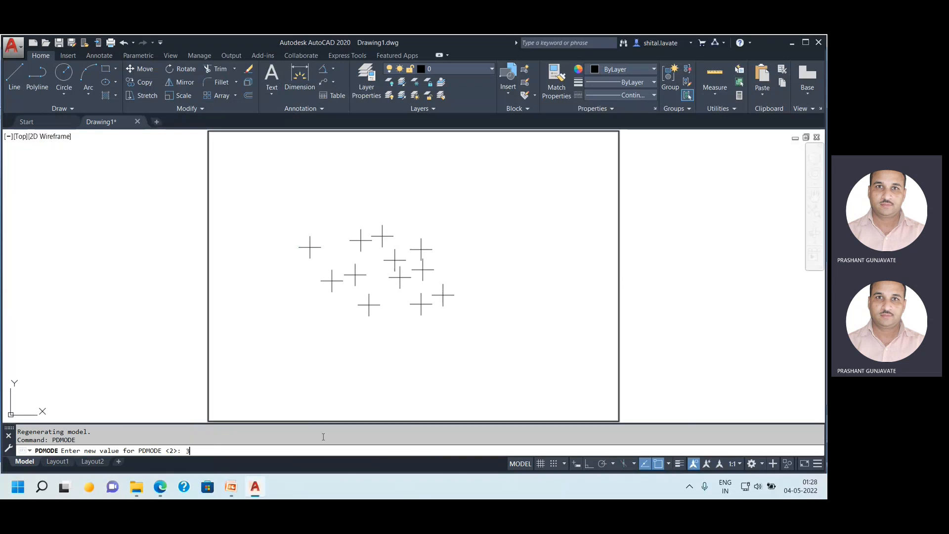
pyautogui.press('Return')
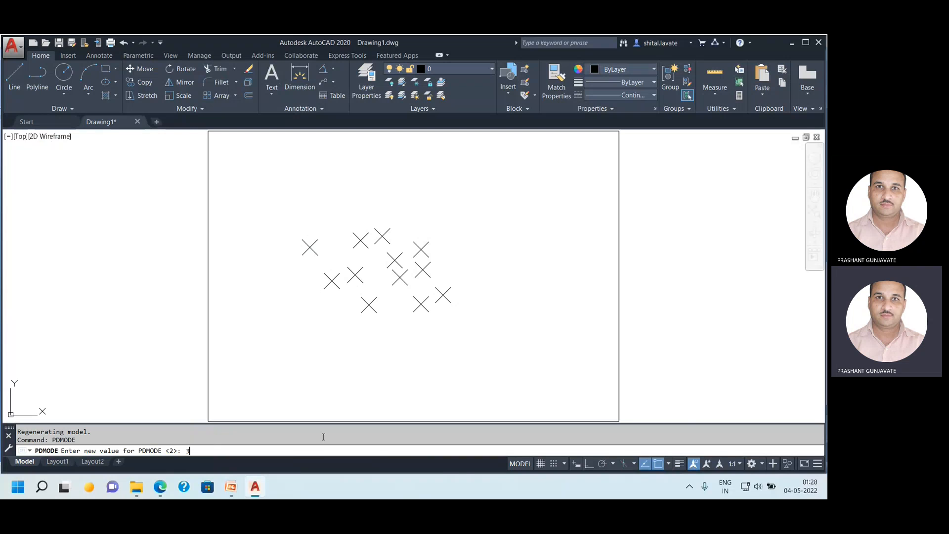
pyautogui.press('Escape')
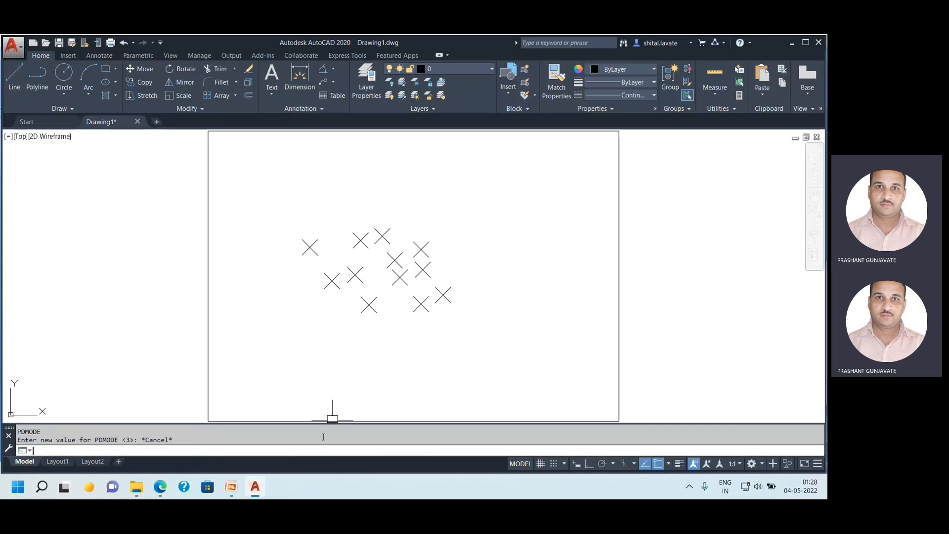
# Set the point size PDSIZE to 4.
pyautogui.write('pds')
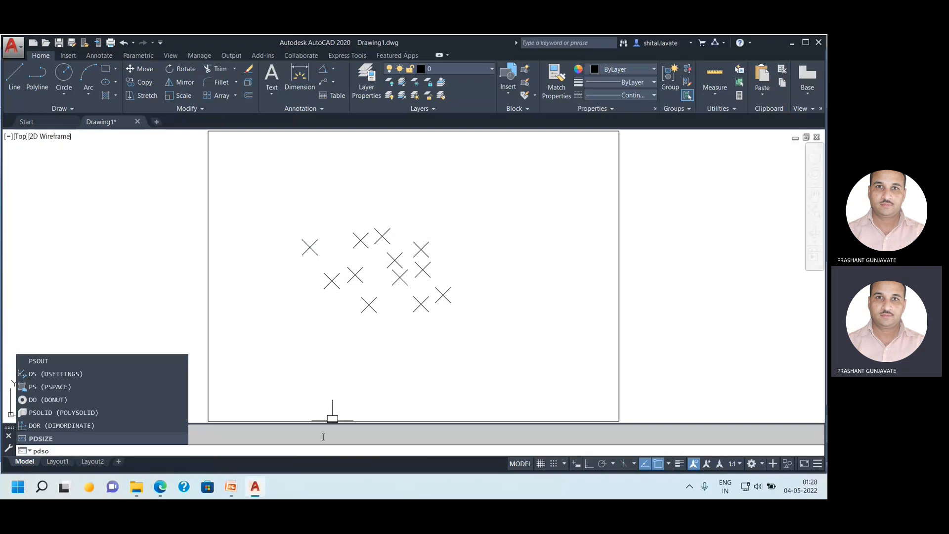
pyautogui.write('iz')
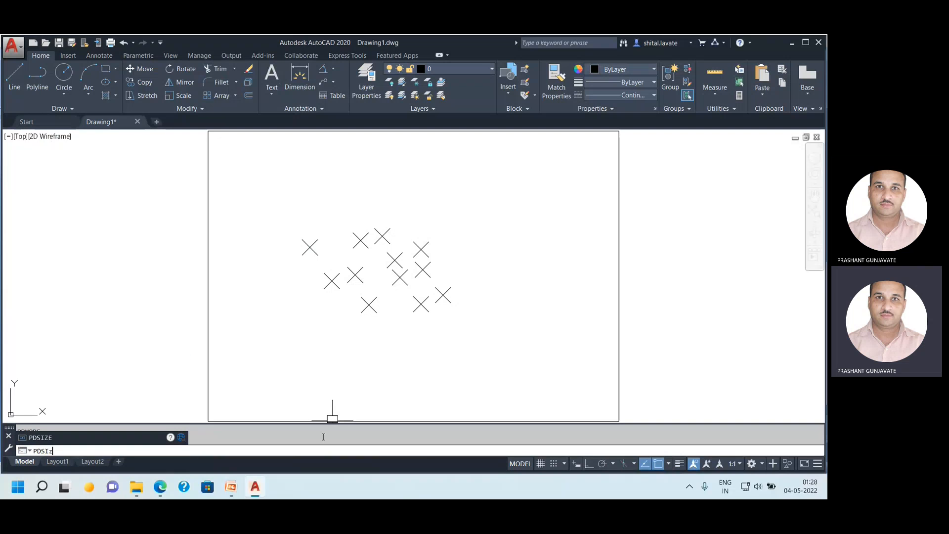
pyautogui.write('e')
pyautogui.press('Return')
pyautogui.write('4')
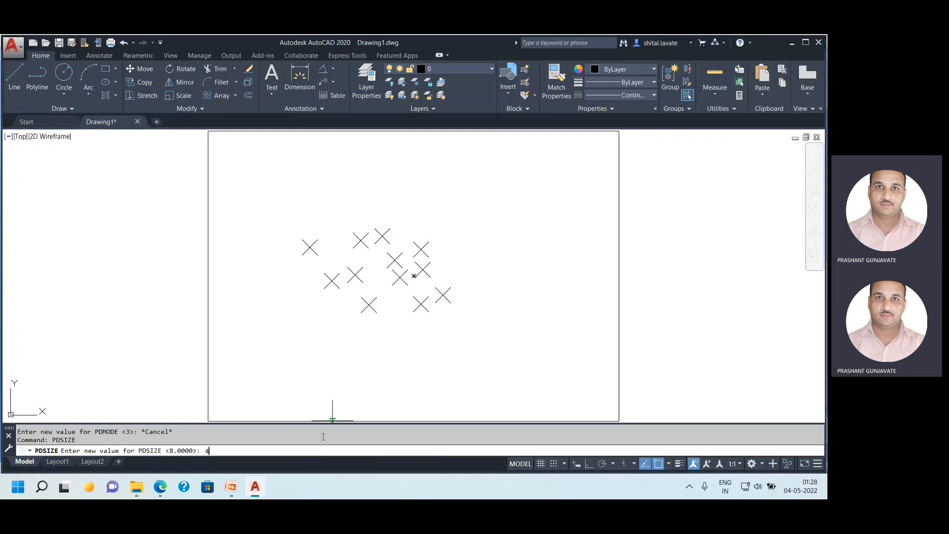
pyautogui.press('Return')
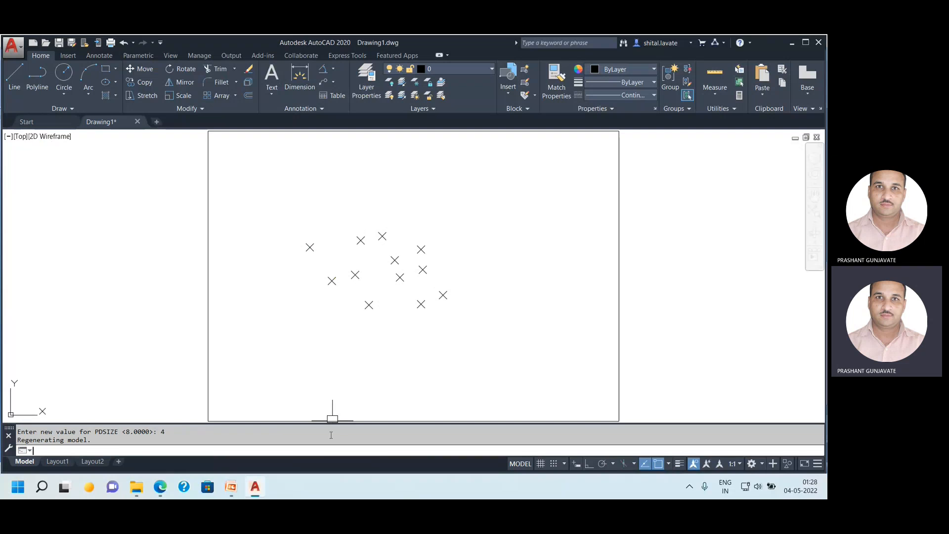
# Erase all the points inside the border, keeping the border rectangle.
pyautogui.moveTo(282, 199)
pyautogui.mouseDown()
pyautogui.moveTo(466, 318)
pyautogui.moveTo(256, 197)
pyautogui.mouseUp()
pyautogui.moveTo(468, 326); pyautogui.dragTo(468, 325)
pyautogui.press('Delete')
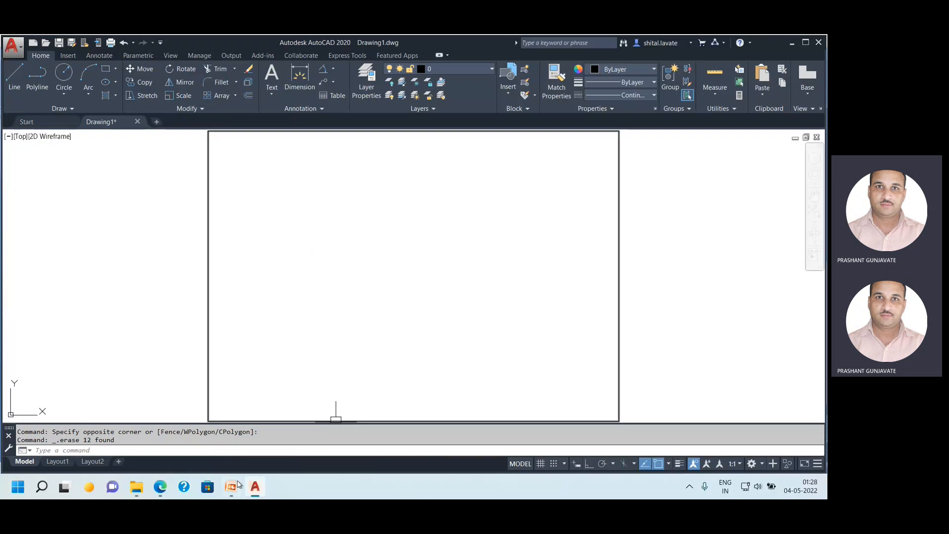
# Check the command list in the PowerPoint presentation, then return to AutoCAD and draw a rectangle slightly above and left of the border's centre.
pyautogui.click(231, 488)
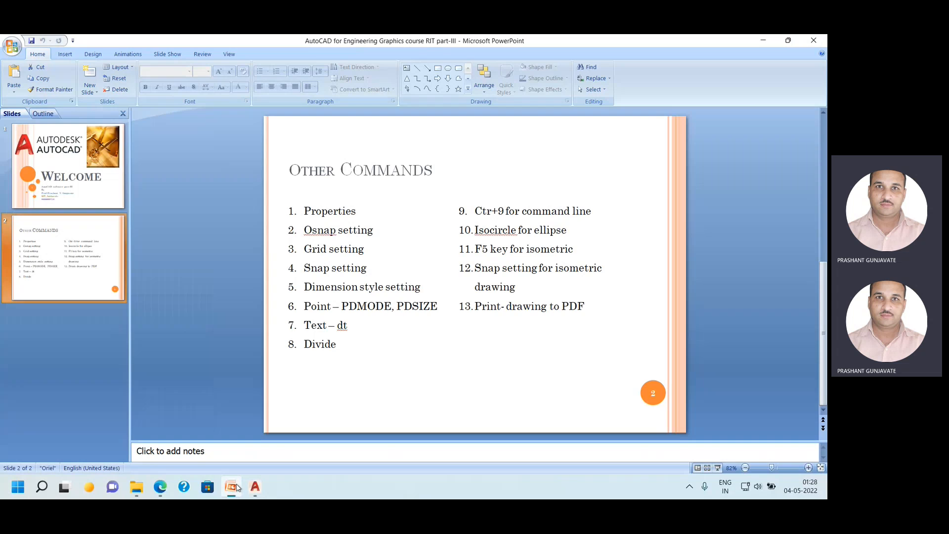
pyautogui.click(233, 487)
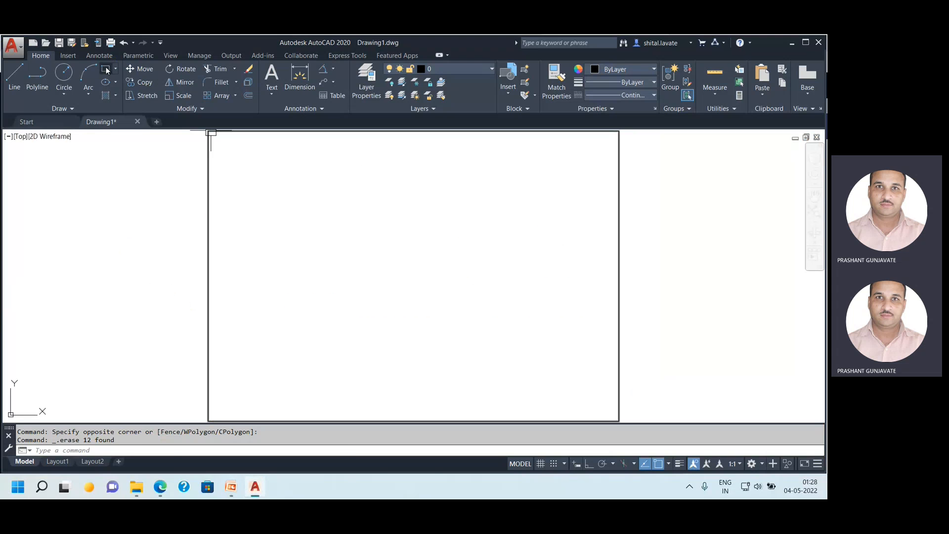
pyautogui.click(106, 68)
pyautogui.click(436, 263)
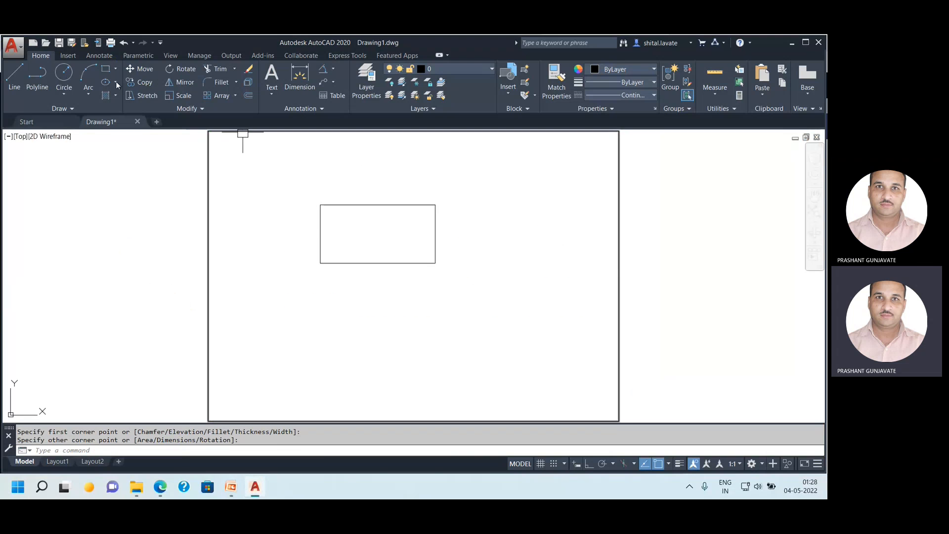
pyautogui.click(64, 74)
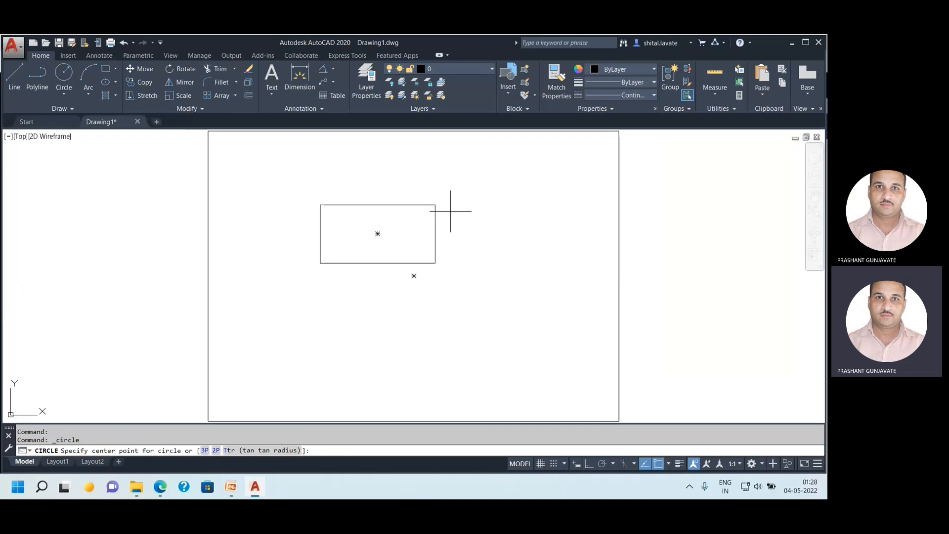
pyautogui.press('Escape')
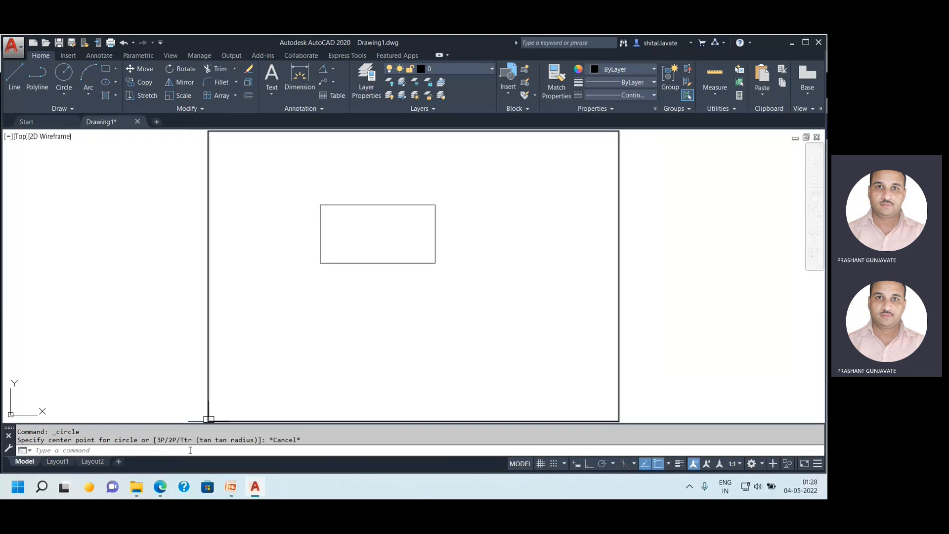
# Start single-line text with DT just below the rectangle's bottom-left corner, using height 4 and rotation angle 0.
pyautogui.write('Dt')
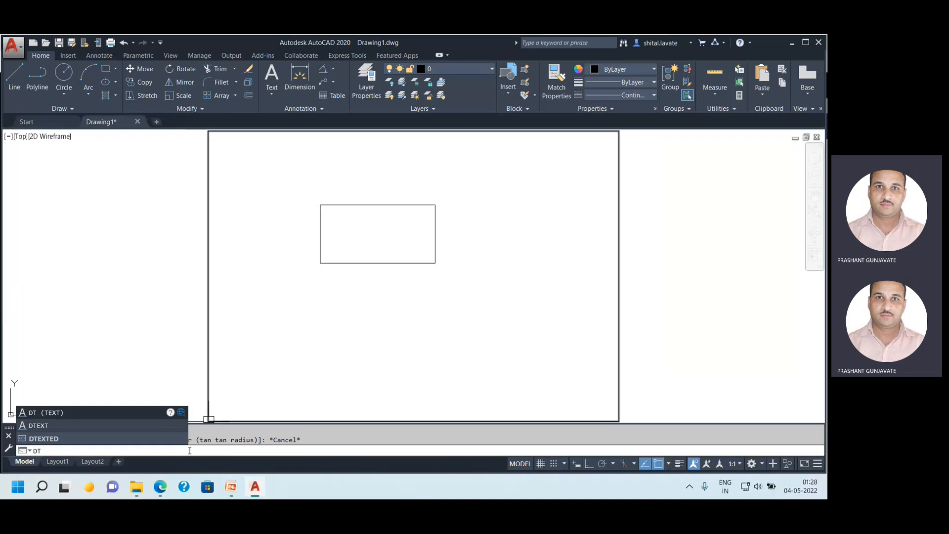
pyautogui.press('Return')
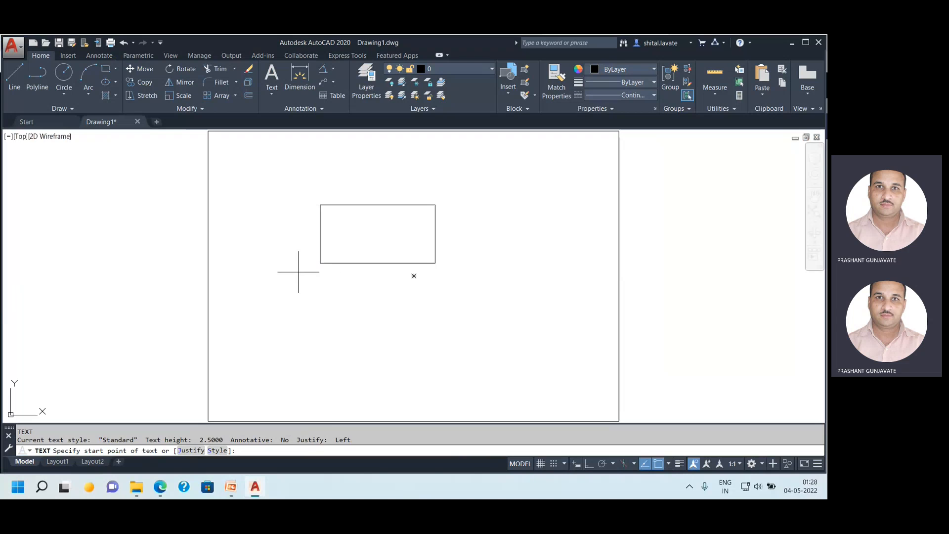
pyautogui.click(319, 272)
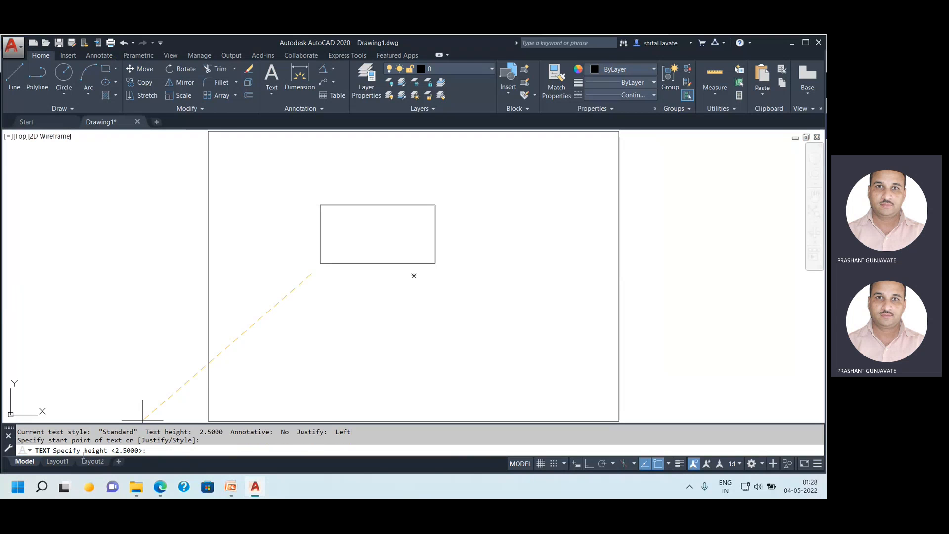
pyautogui.write('4')
pyautogui.press('Return')
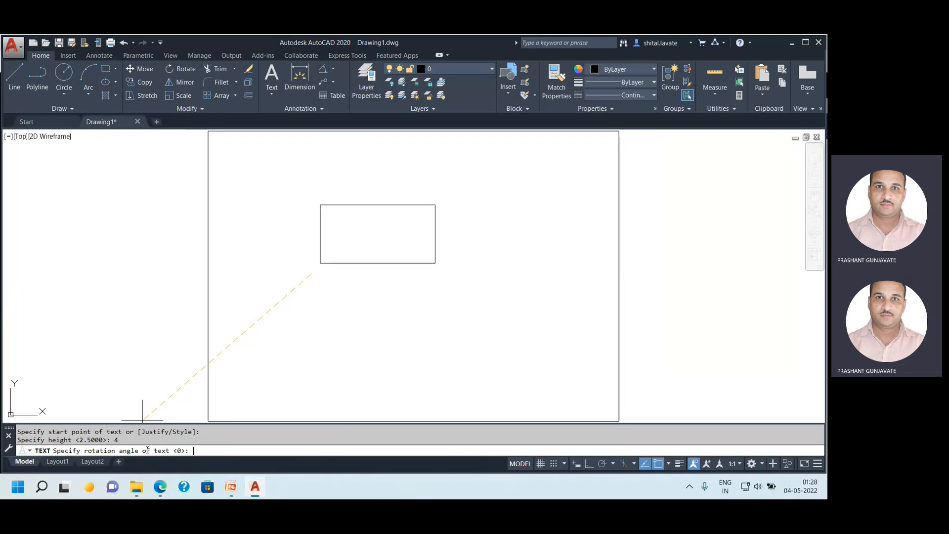
pyautogui.write('0')
pyautogui.press('Return')
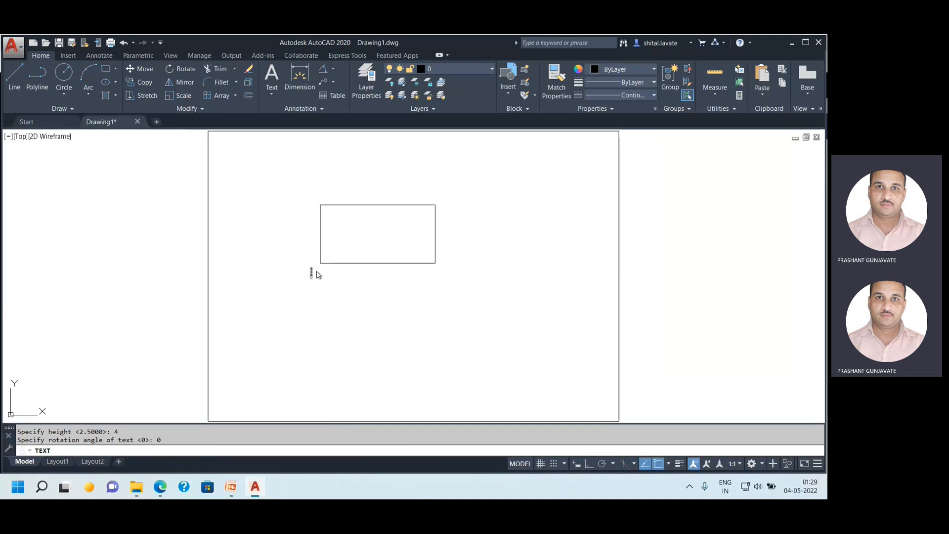
# Label the rectangle's corners clockwise from bottom-left as a, B, C and d, then end the text command.
pyautogui.write('a')
pyautogui.click(310, 203)
pyautogui.write('B')
pyautogui.click(436, 200)
pyautogui.write('C')
pyautogui.click(442, 269)
pyautogui.write('d')
pyautogui.click(458, 298)
pyautogui.click(501, 316)
pyautogui.press('Escape')
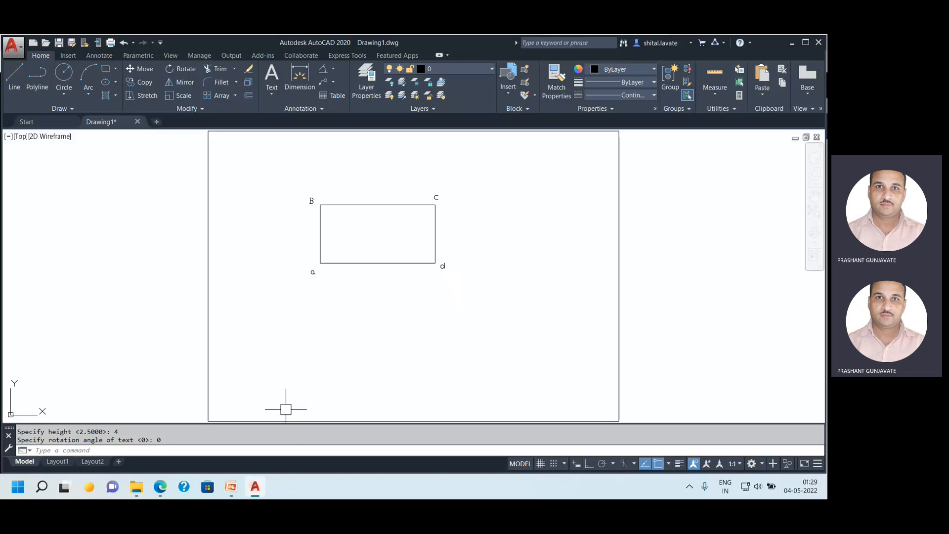
# Check the command list in PowerPoint again, then return to AutoCAD and draw a circle below the labelled rectangle.
pyautogui.click(232, 488)
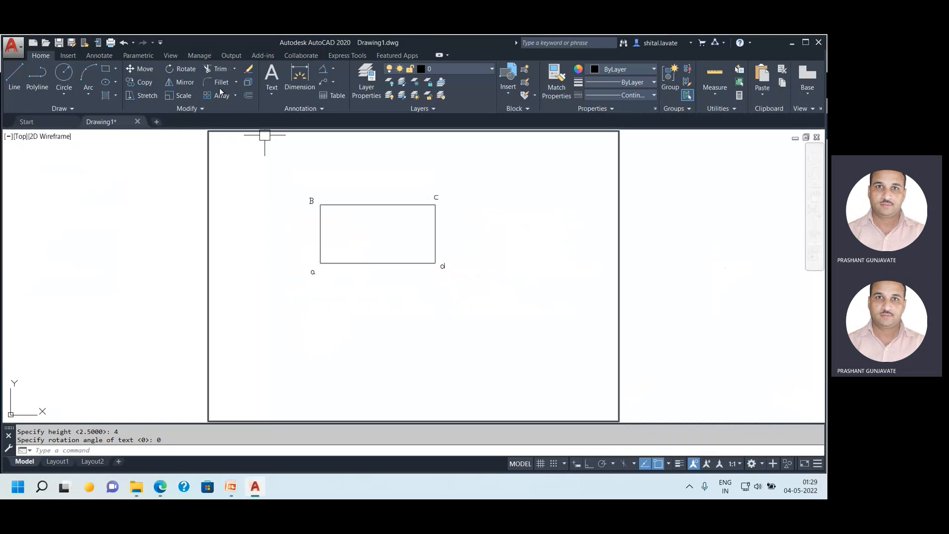
pyautogui.click(63, 75)
pyautogui.click(356, 338)
pyautogui.click(396, 360)
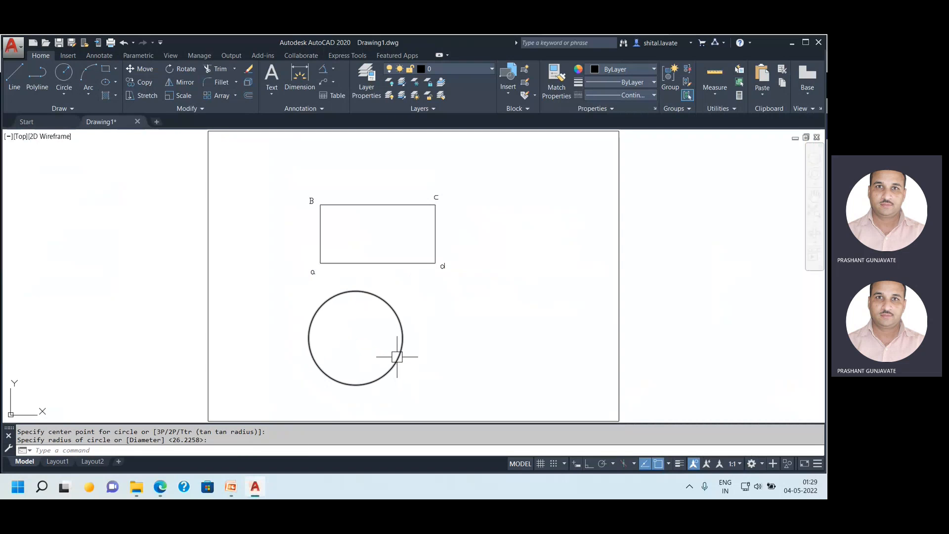
# Divide the circle below the rectangle into 8 equal segments using the DIV command.
pyautogui.click(316, 451)
pyautogui.write('DIV')
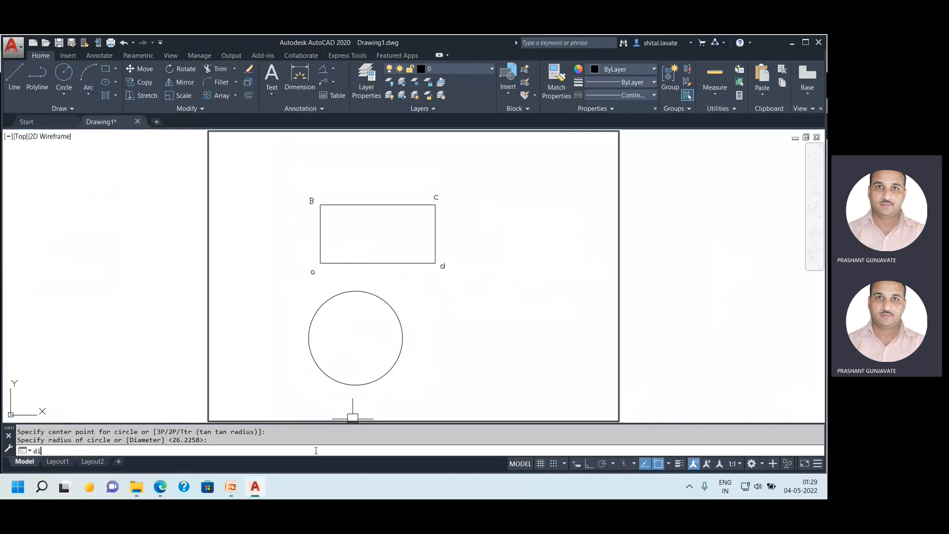
pyautogui.press('Return')
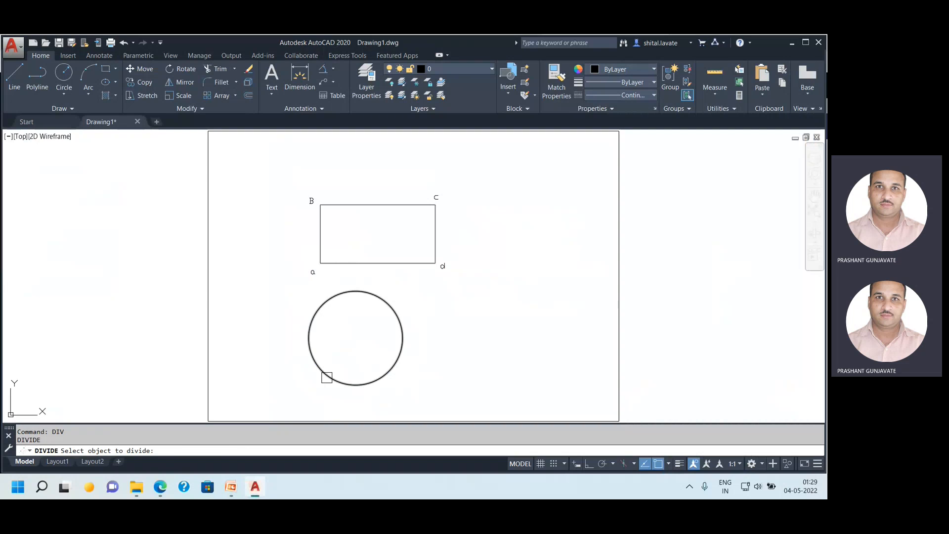
pyautogui.click(327, 378)
pyautogui.write('8')
pyautogui.press('Return')
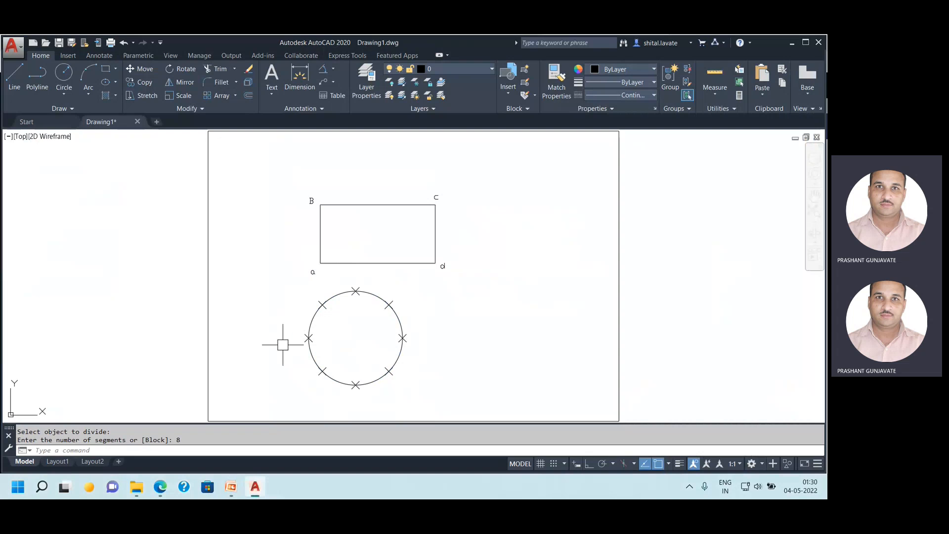
# Change the point style to the plain dot, keeping point size 4 in absolute units.
pyautogui.click(728, 109)
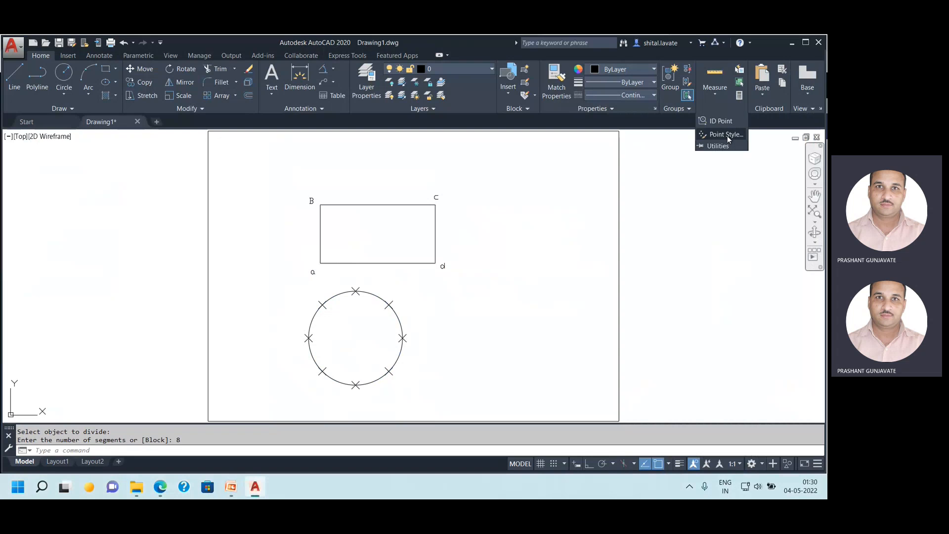
pyautogui.click(728, 136)
pyautogui.click(356, 189)
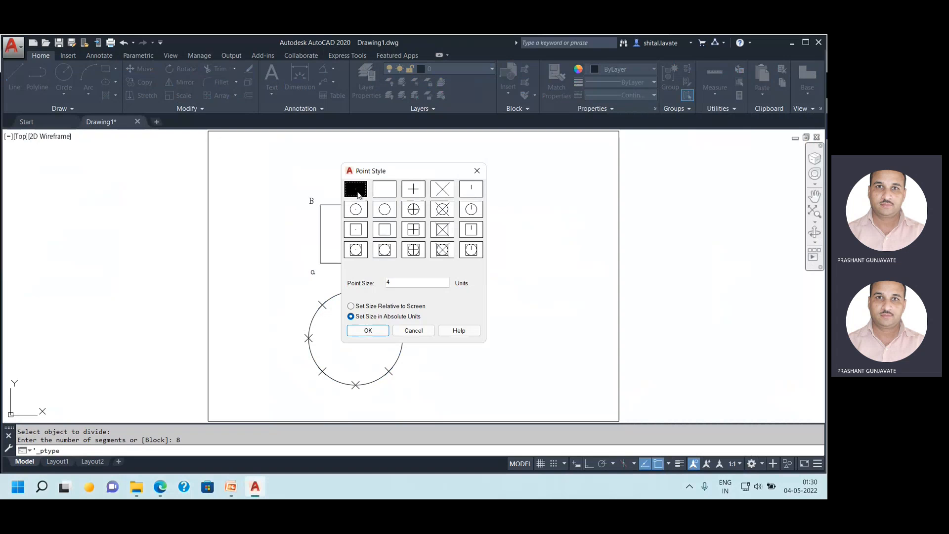
pyautogui.click(367, 330)
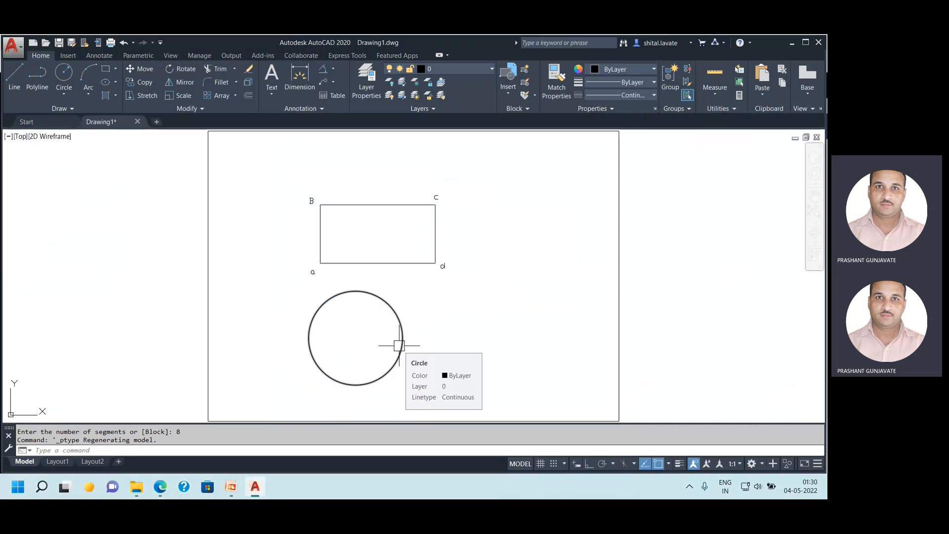
# Set the point style back to the X marker with size 4 in absolute units.
pyautogui.click(718, 109)
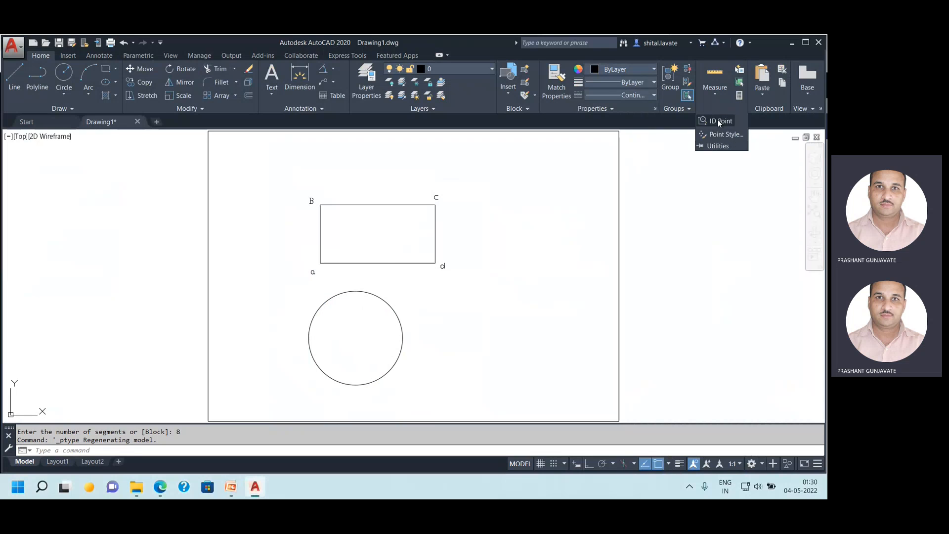
pyautogui.click(722, 134)
pyautogui.click(443, 189)
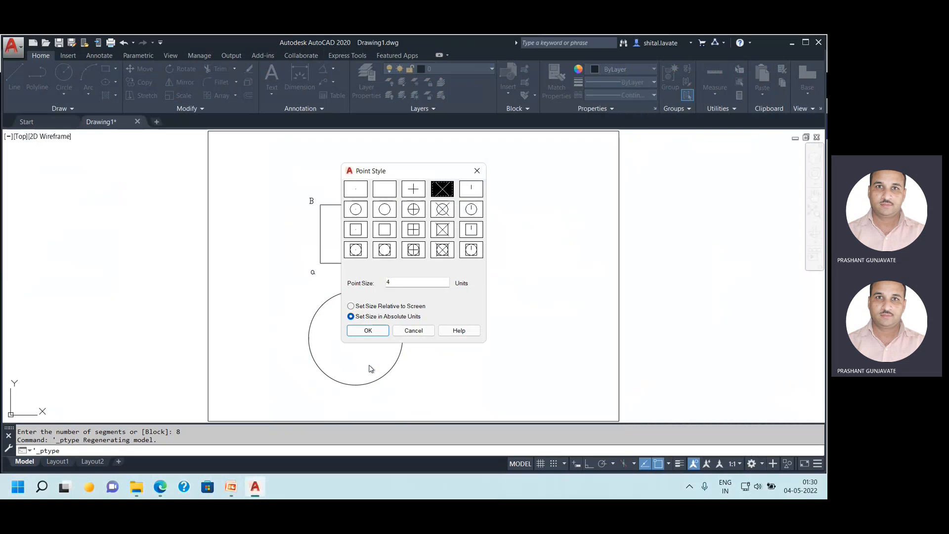
pyautogui.click(354, 335)
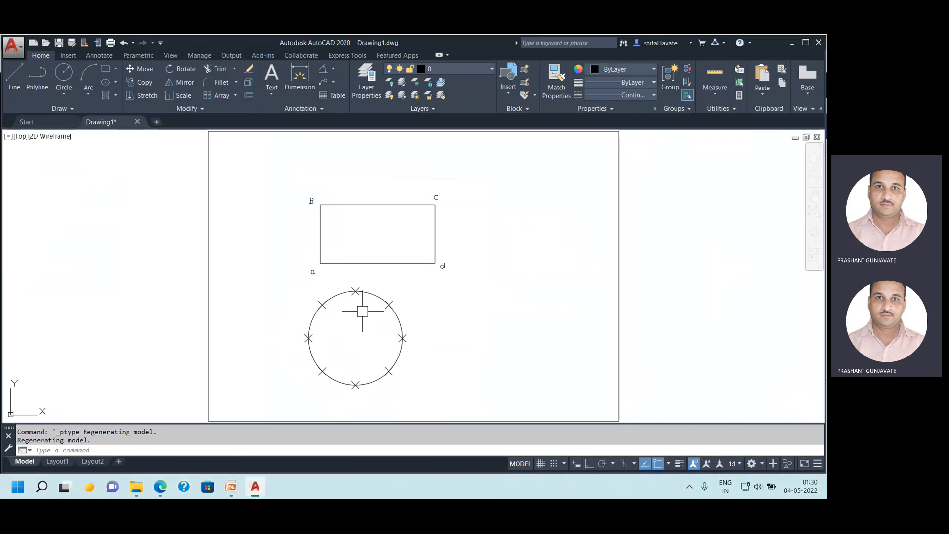
# Erase the labelled rectangle and the divided circle with its points, leaving only the border.
pyautogui.click(238, 153)
pyautogui.click(540, 390)
pyautogui.press('Delete')
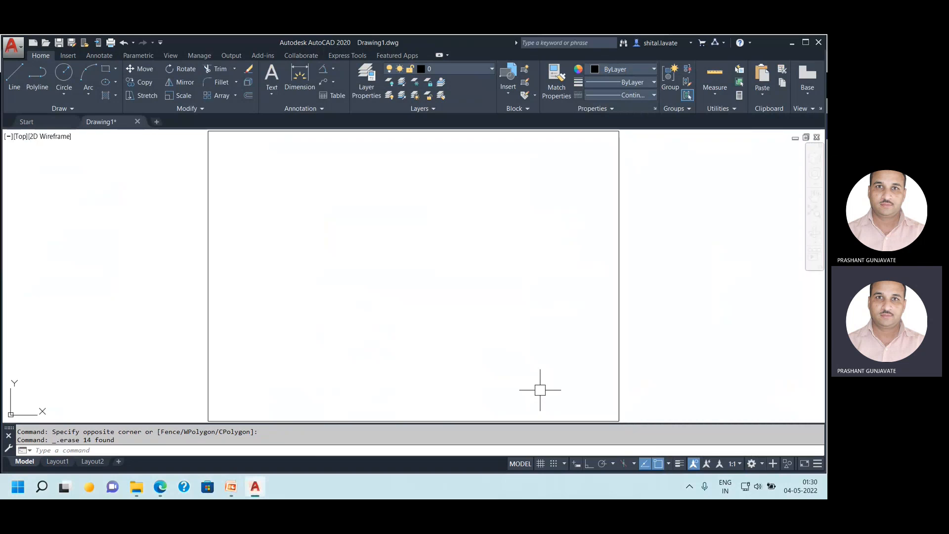
# Check the command list in PowerPoint, then return to AutoCAD and draw a large circle with a tall rectangle overlapping its right side.
pyautogui.click(231, 487)
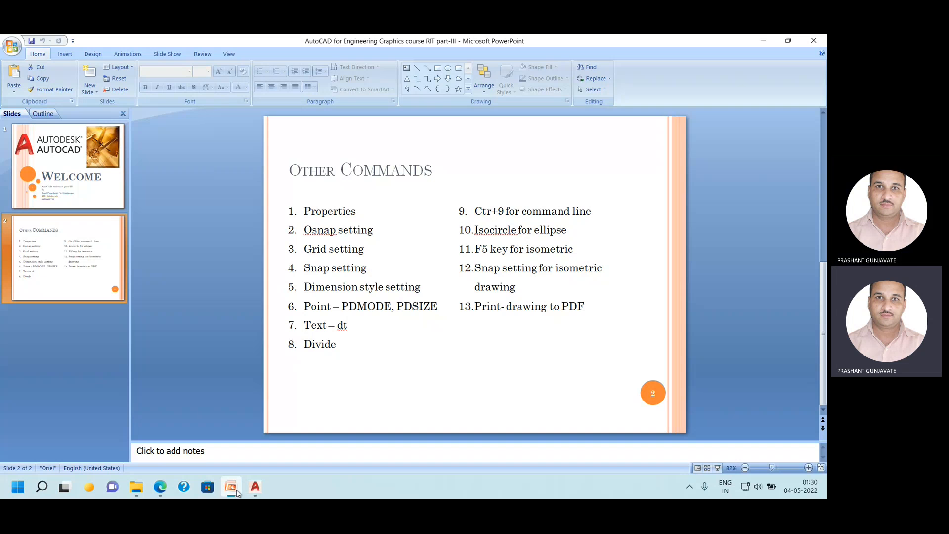
pyautogui.click(237, 492)
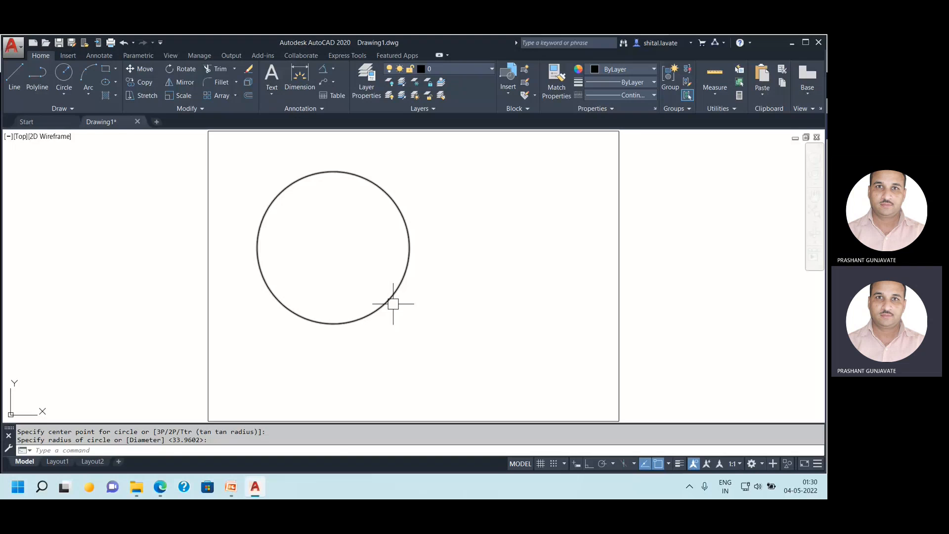
pyautogui.click(105, 69)
pyautogui.click(438, 207)
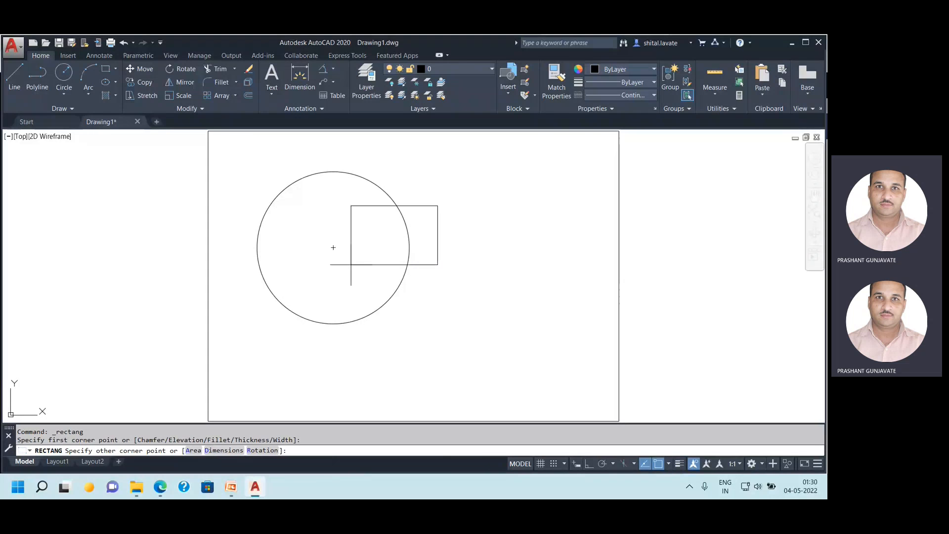
pyautogui.click(377, 310)
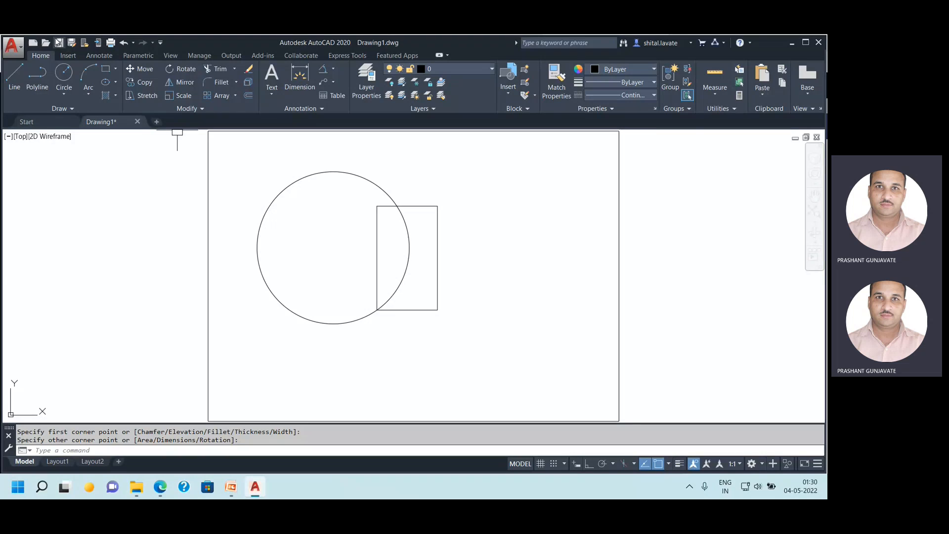
# Start plotting the drawing and choose DWG To PDF.pc3 as the plotter.
pyautogui.click(13, 47)
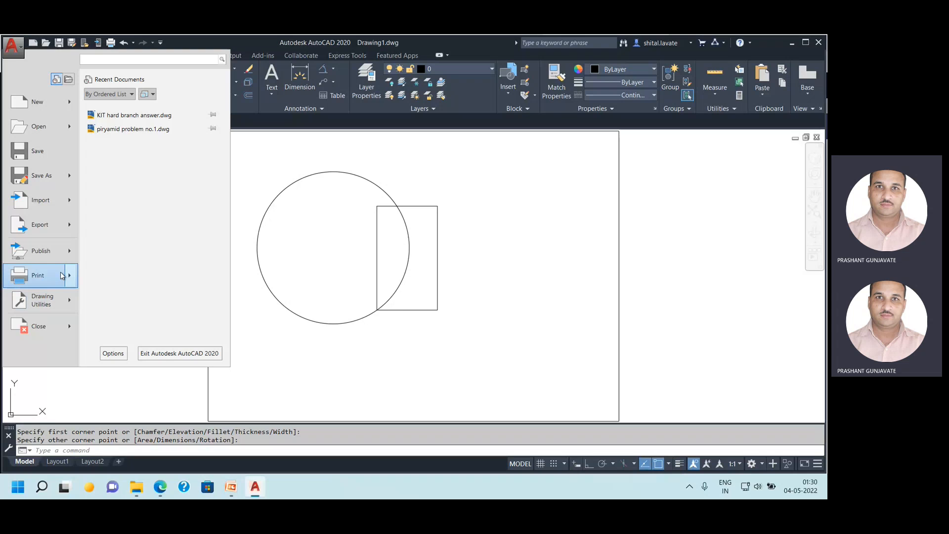
pyautogui.moveTo(67, 277)
pyautogui.click(120, 117)
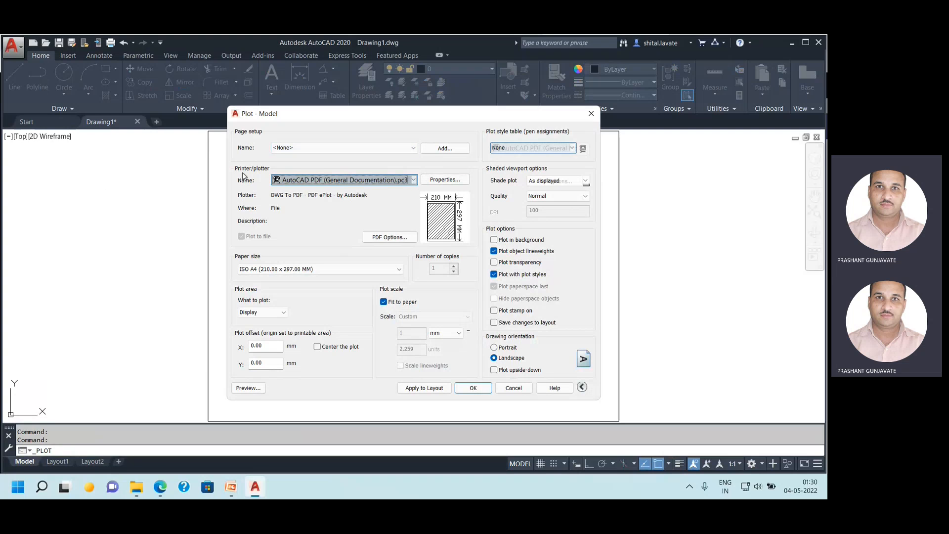
pyautogui.click(411, 182)
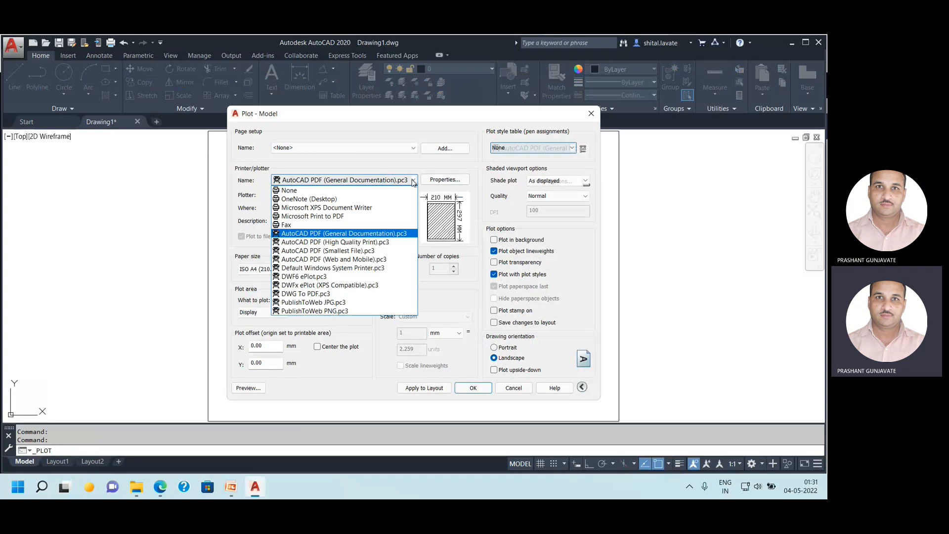
pyautogui.click(349, 297)
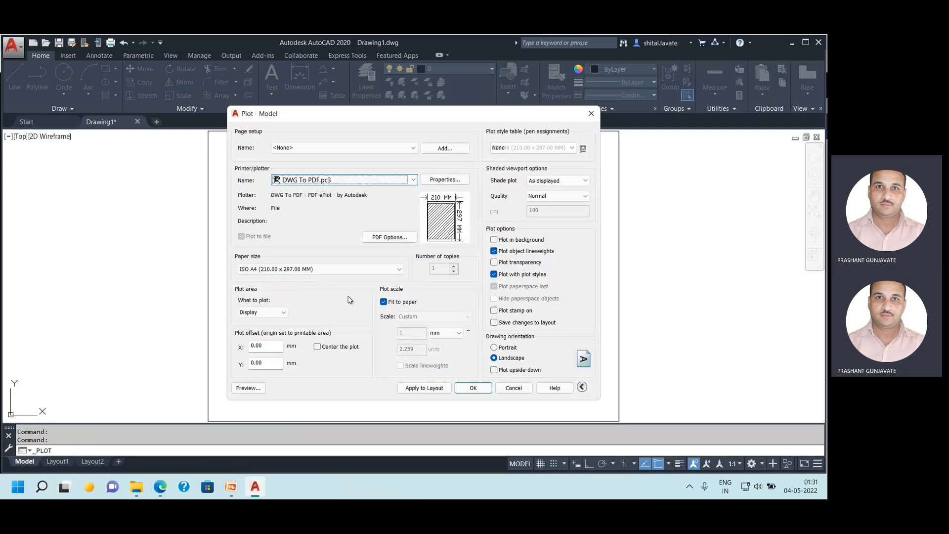
# Set the plot area to Limits and preview the plot.
pyautogui.click(266, 313)
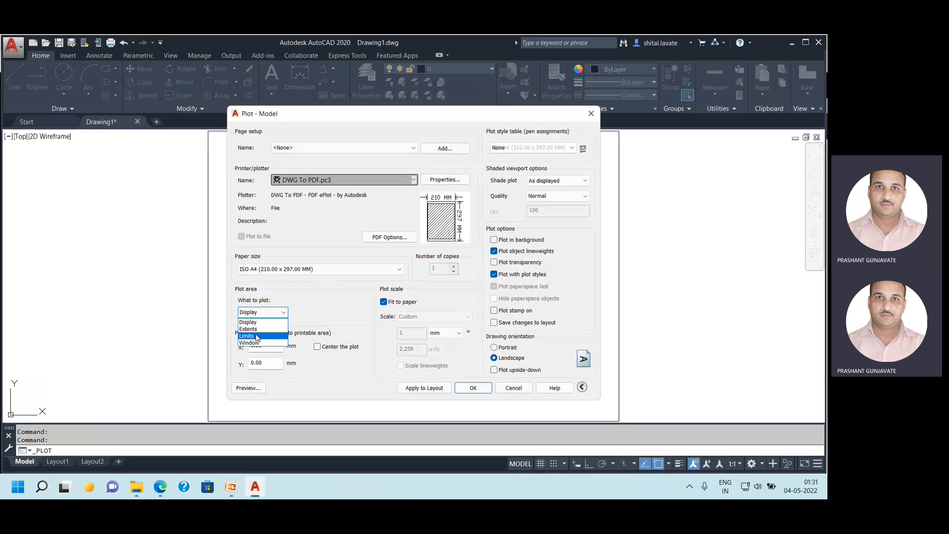
pyautogui.click(248, 329)
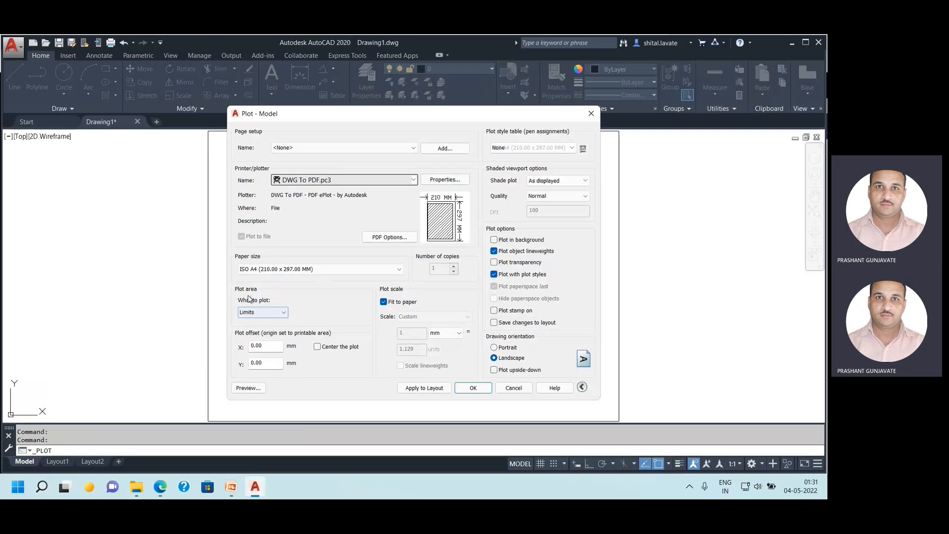
pyautogui.click(248, 389)
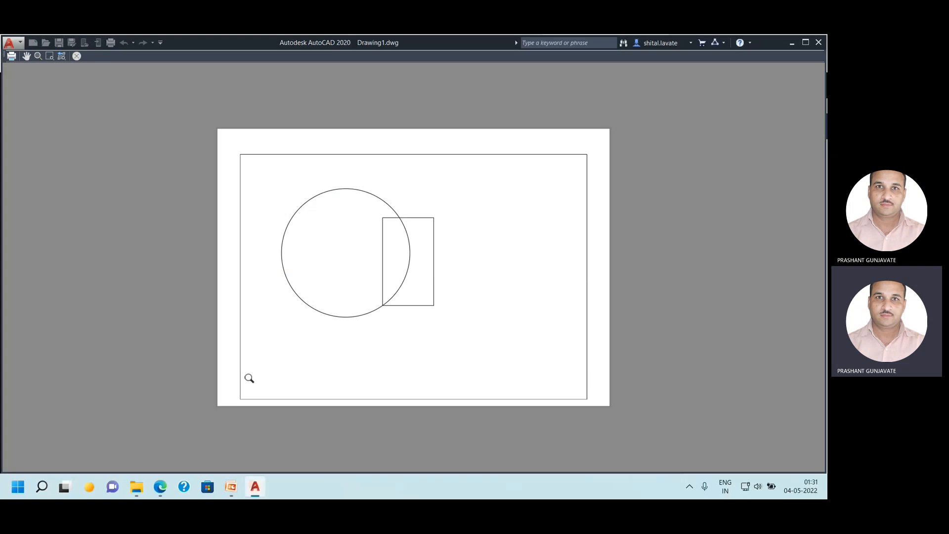
# Plot from the preview, save the PDF to the Desktop as 123, and minimize the opened PDF to return to AutoCAD.
pyautogui.click(14, 57)
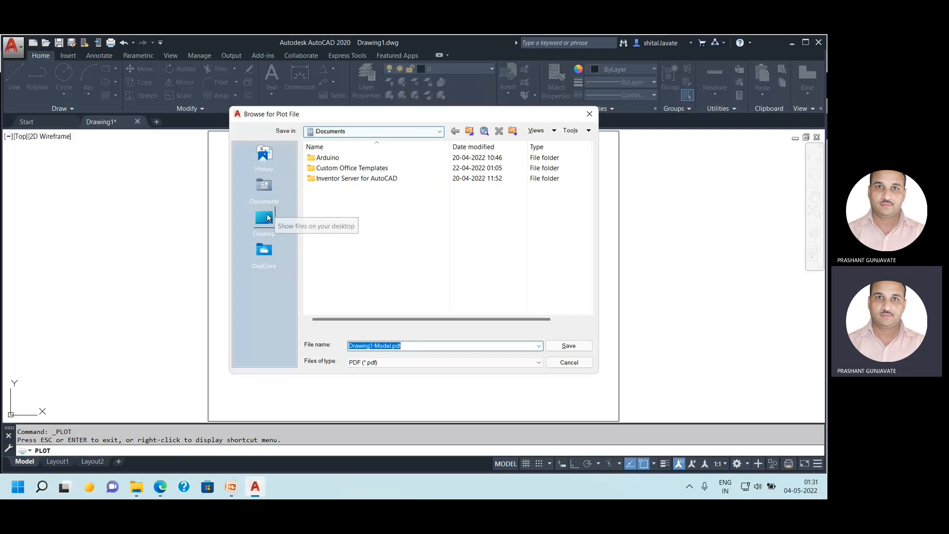
pyautogui.click(267, 218)
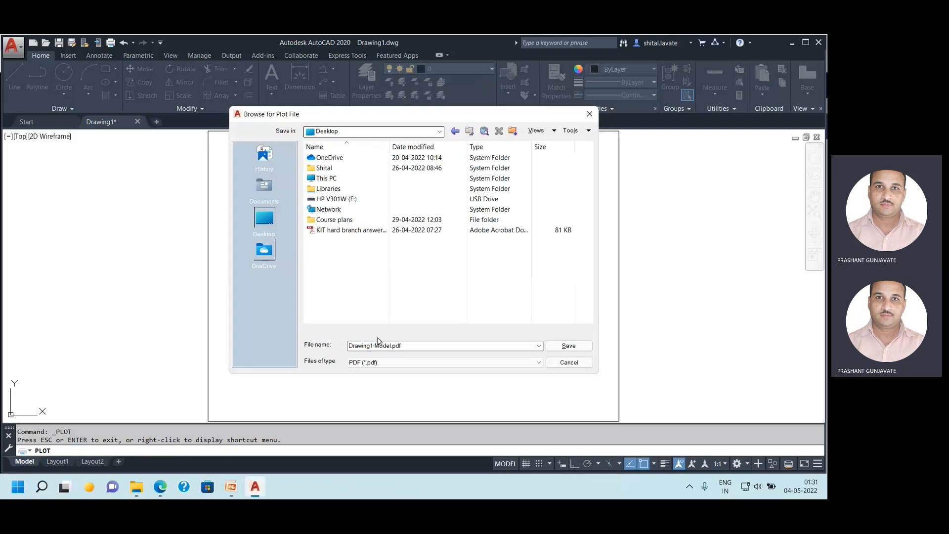
pyautogui.doubleClick(378, 345)
pyautogui.write('123')
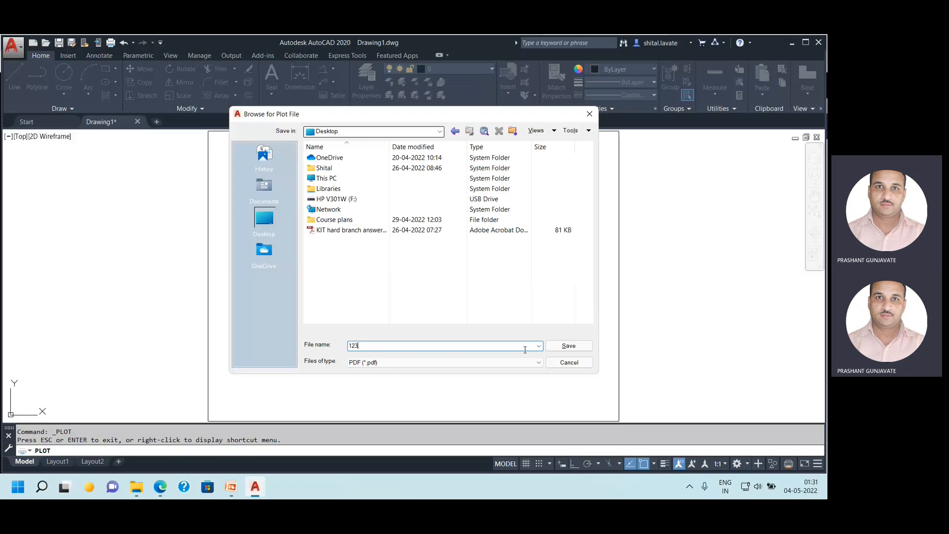
pyautogui.click(569, 346)
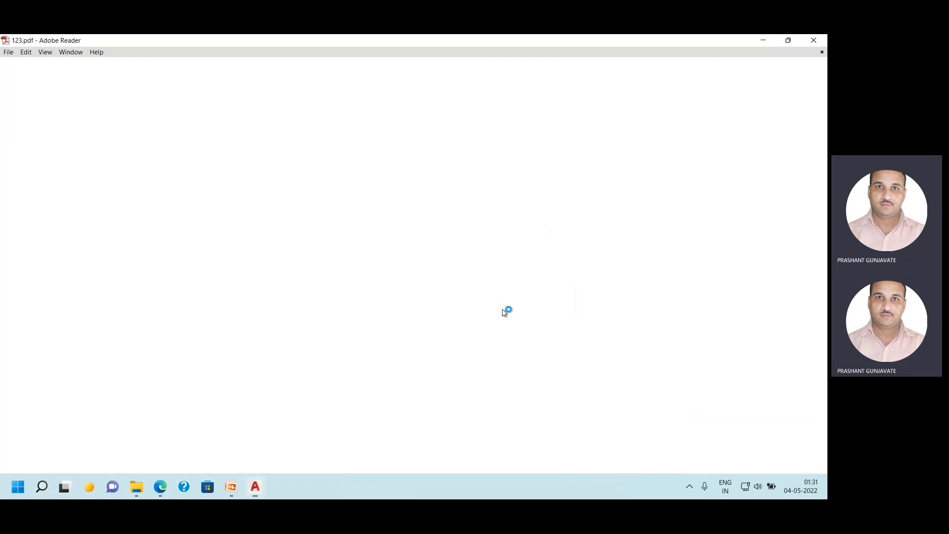
pyautogui.click(764, 41)
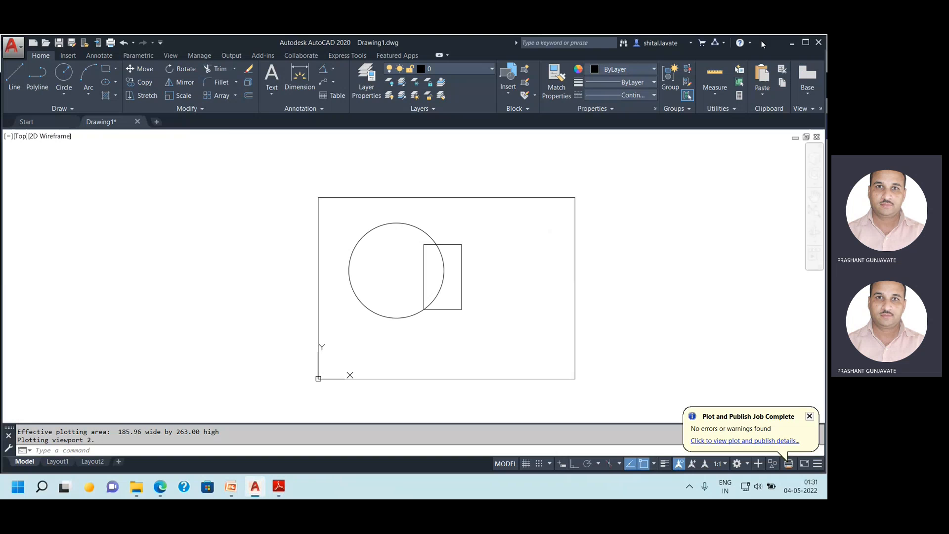
# Draw a large circle that extends beyond the border's top and right edges.
pyautogui.click(64, 73)
pyautogui.click(630, 290)
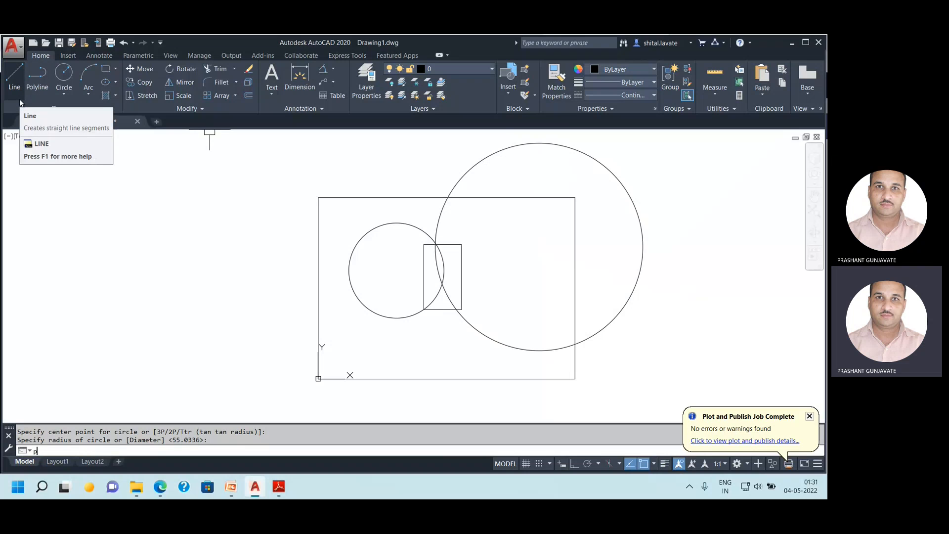
# Run the PLOT command and choose DWG To PDF.pc3 as the plotter for the extended drawing.
pyautogui.write('plo')
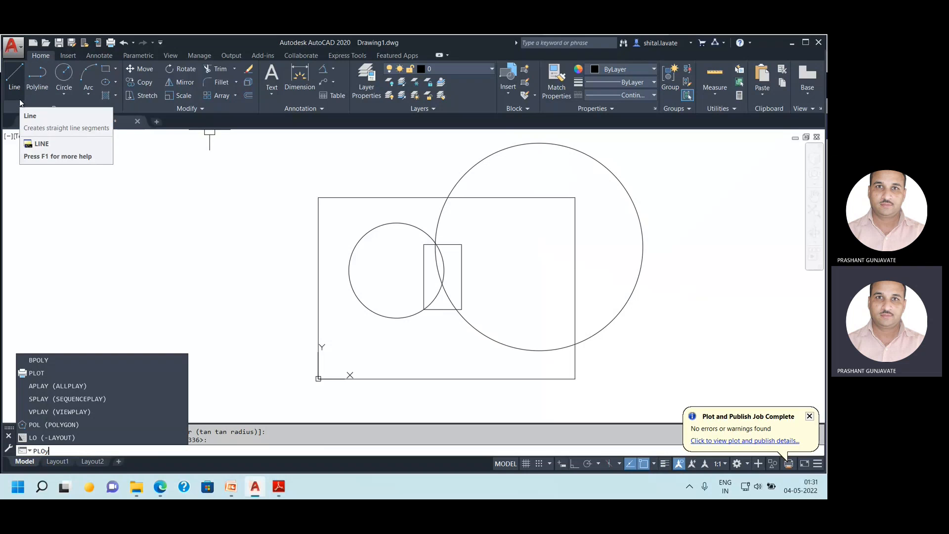
pyautogui.write('y')
pyautogui.press('BackSpace')
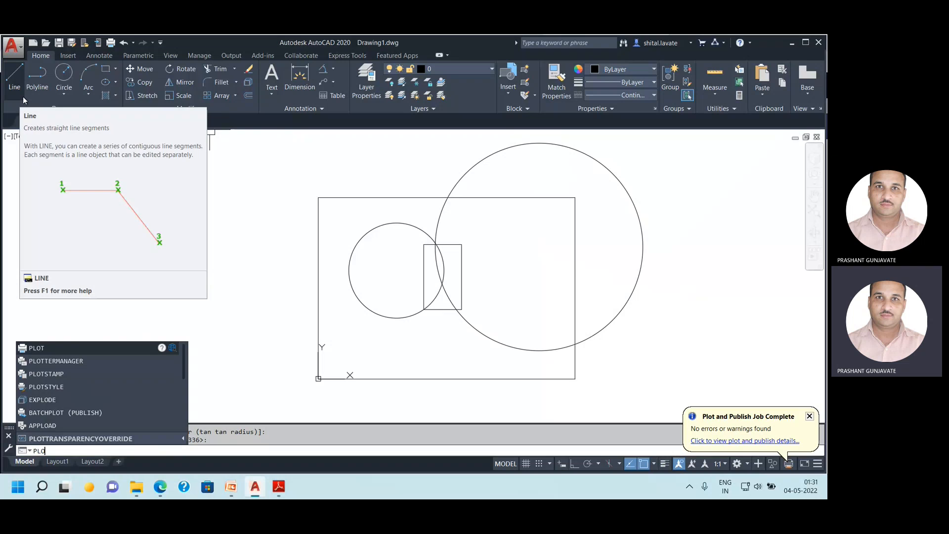
pyautogui.press('Return')
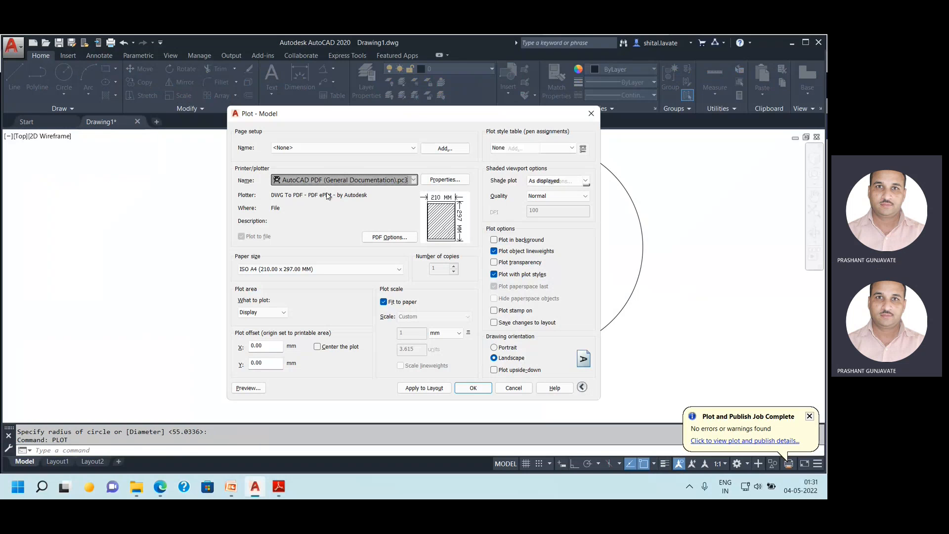
pyautogui.click(375, 183)
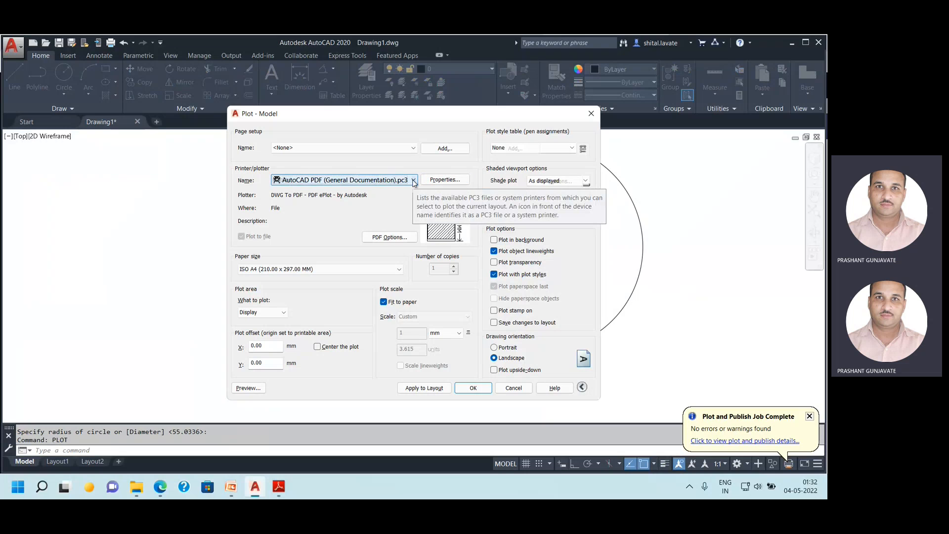
pyautogui.click(413, 181)
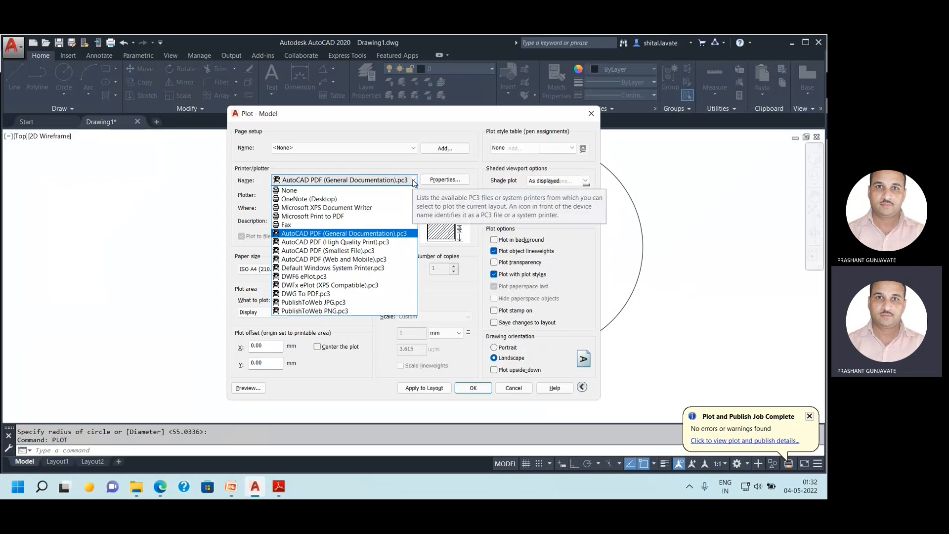
pyautogui.click(305, 293)
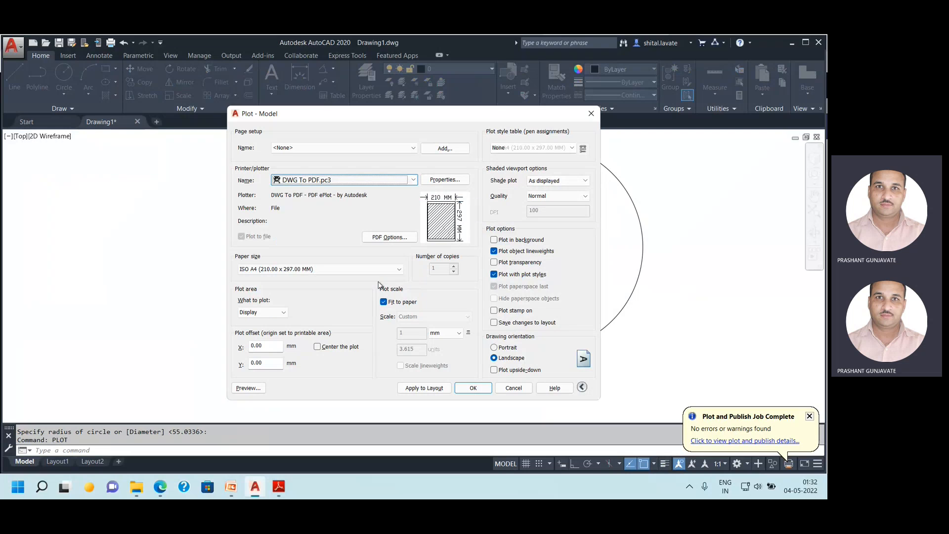
# Set the plot area to a window enclosing the border and the large circle, and preview the plot.
pyautogui.click(284, 313)
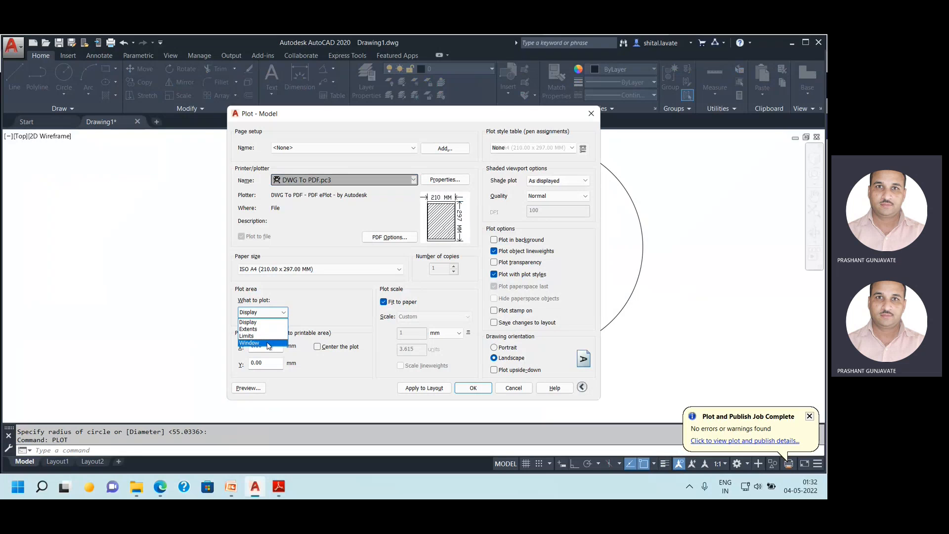
pyautogui.click(257, 344)
pyautogui.click(311, 133)
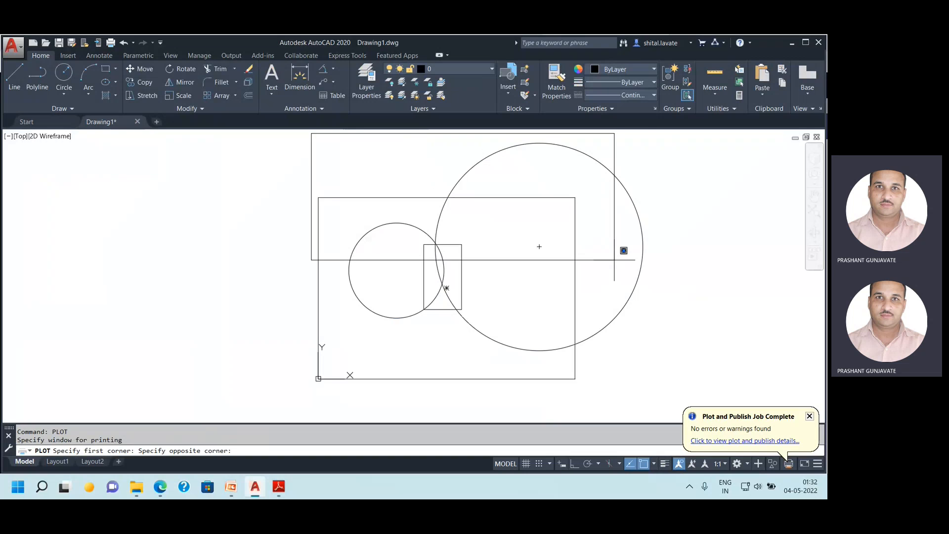
pyautogui.click(648, 382)
pyautogui.click(248, 388)
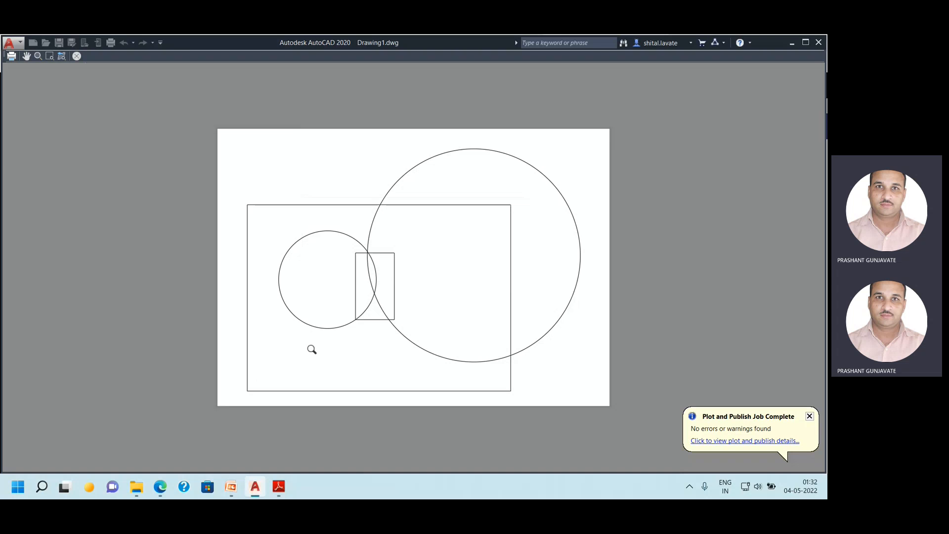
# Plot from the preview to a PDF named 1234 on the Desktop and close the opened PDF.
pyautogui.click(12, 60)
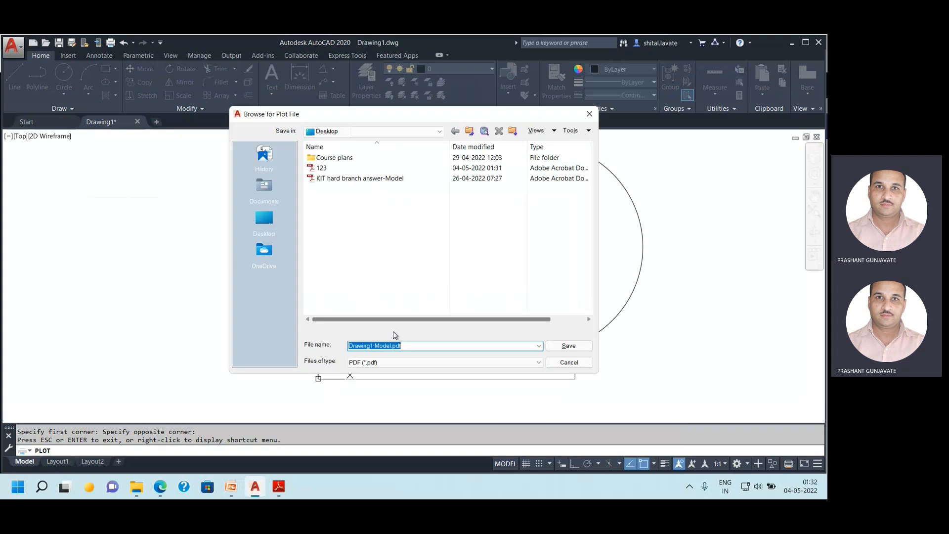
pyautogui.click(328, 169)
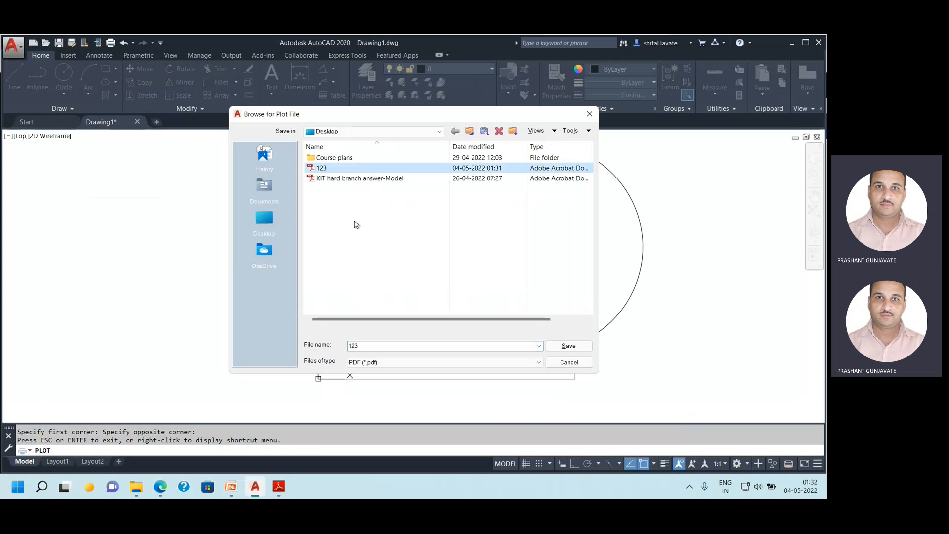
pyautogui.click(376, 347)
pyautogui.write('4')
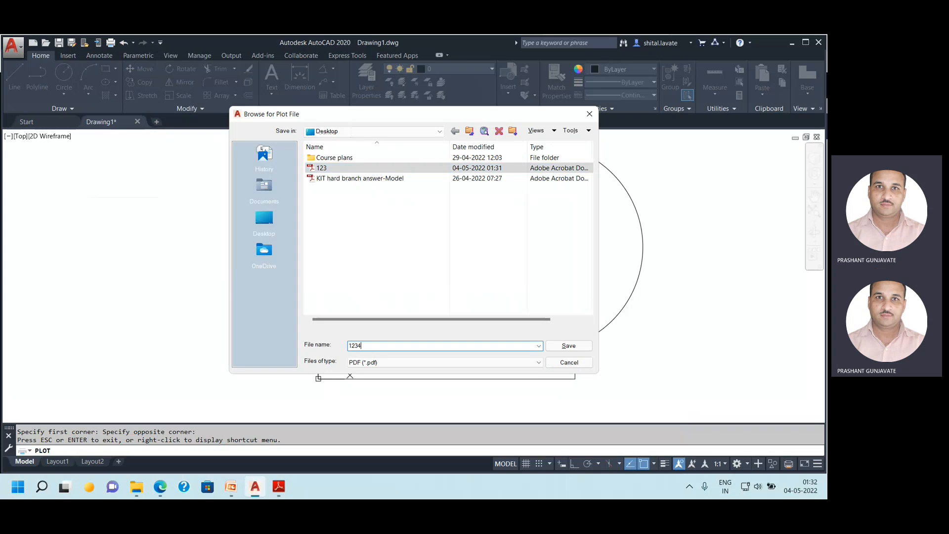
pyautogui.click(553, 346)
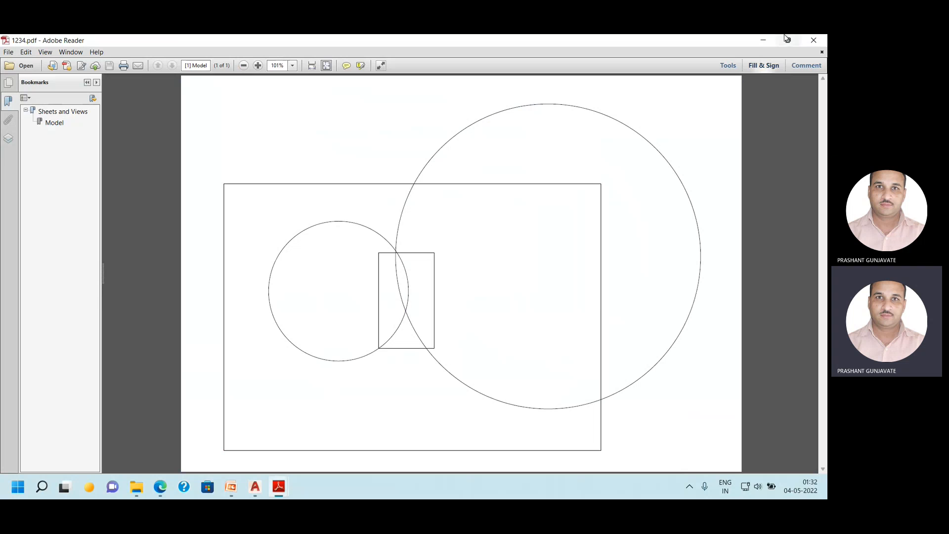
pyautogui.click(812, 42)
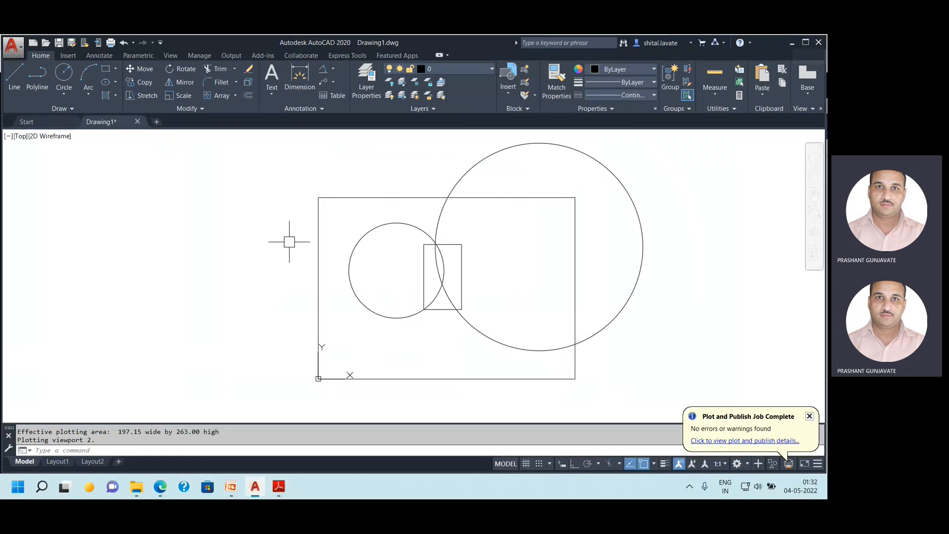
# Erase both circles and the small rectangle, leaving only the border.
pyautogui.moveTo(335, 138)
pyautogui.mouseDown()
pyautogui.moveTo(699, 313)
pyautogui.moveTo(369, 176)
pyautogui.moveTo(334, 144)
pyautogui.mouseUp()
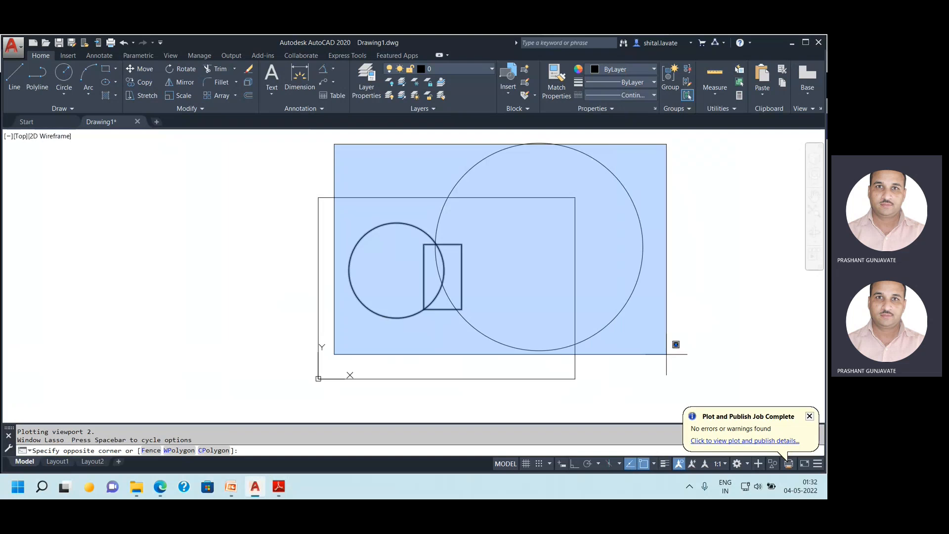
pyautogui.click(668, 357)
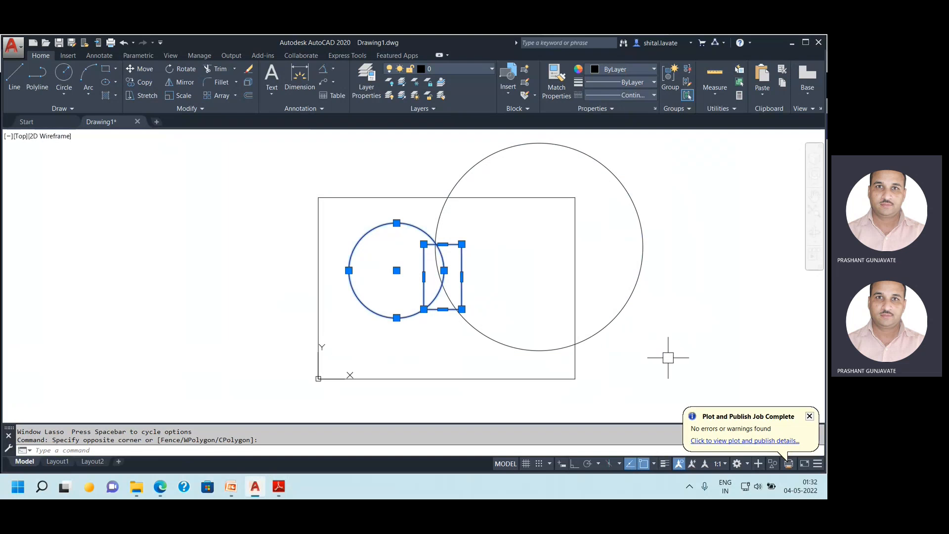
pyautogui.press('Delete')
pyautogui.click(483, 332)
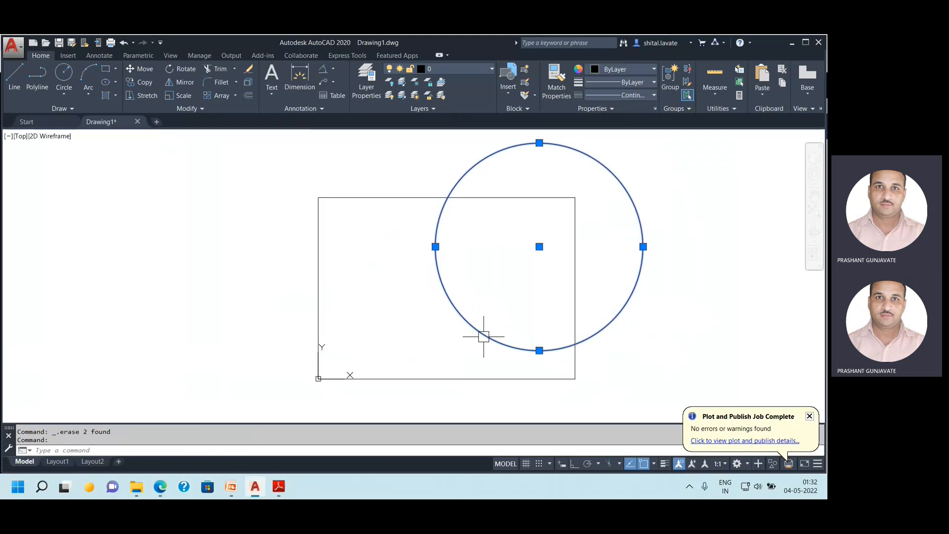
pyautogui.press('Delete')
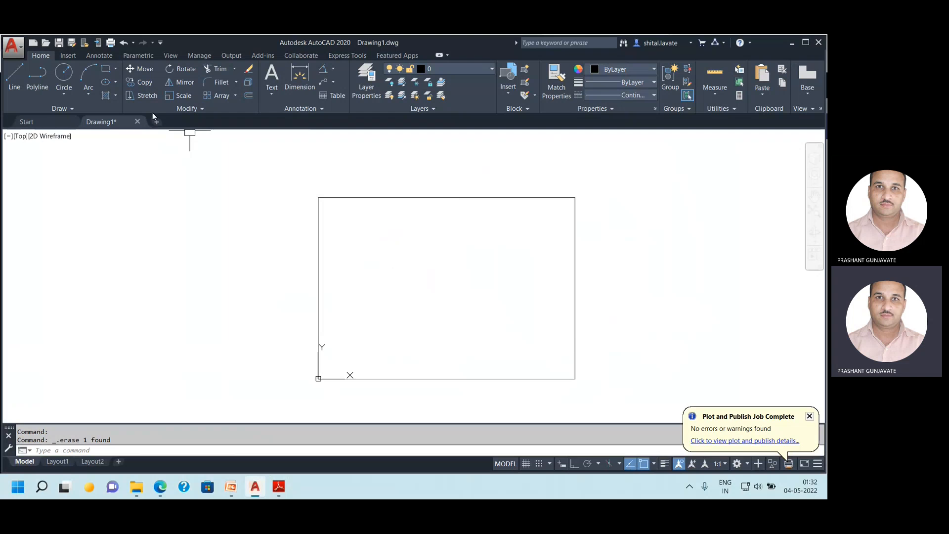
# Open the plot settings to examine the available printers and plotters, and cancel without plotting.
pyautogui.click(14, 57)
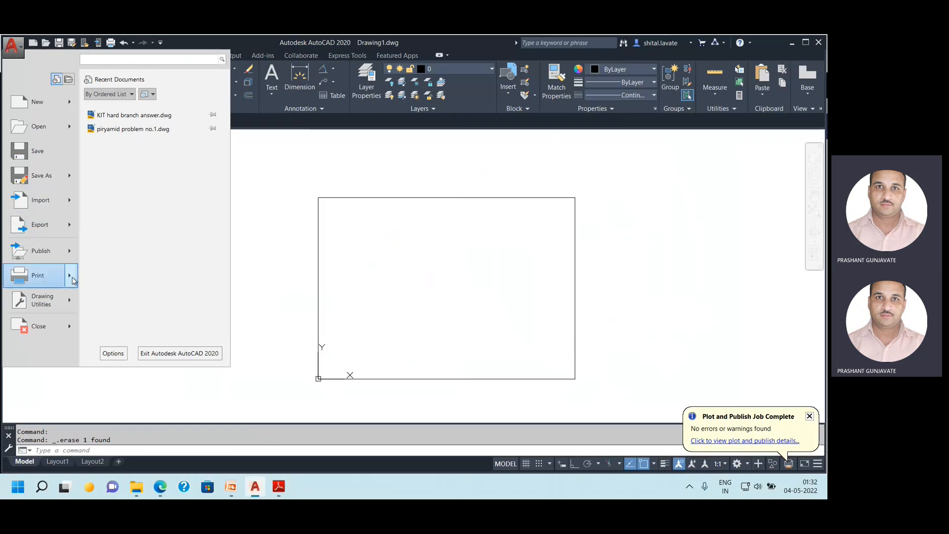
pyautogui.moveTo(72, 281)
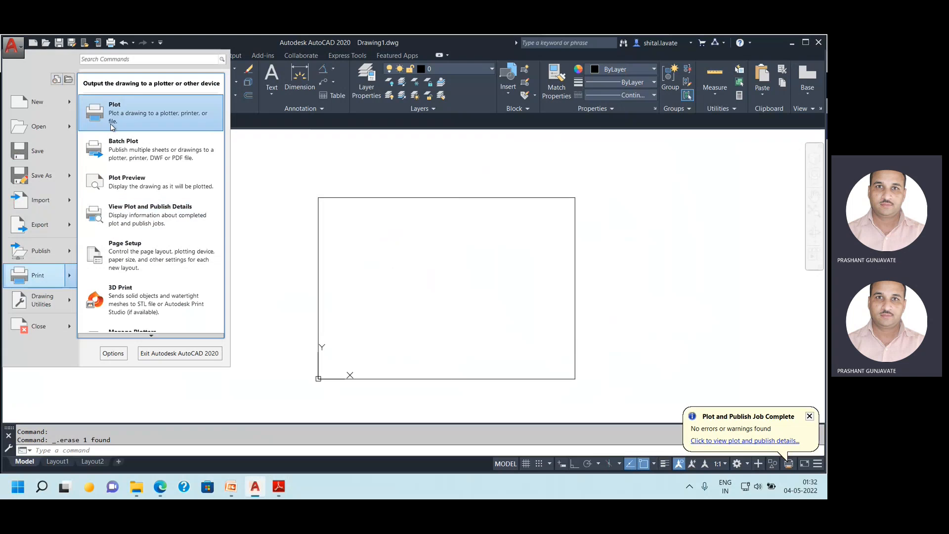
pyautogui.click(112, 108)
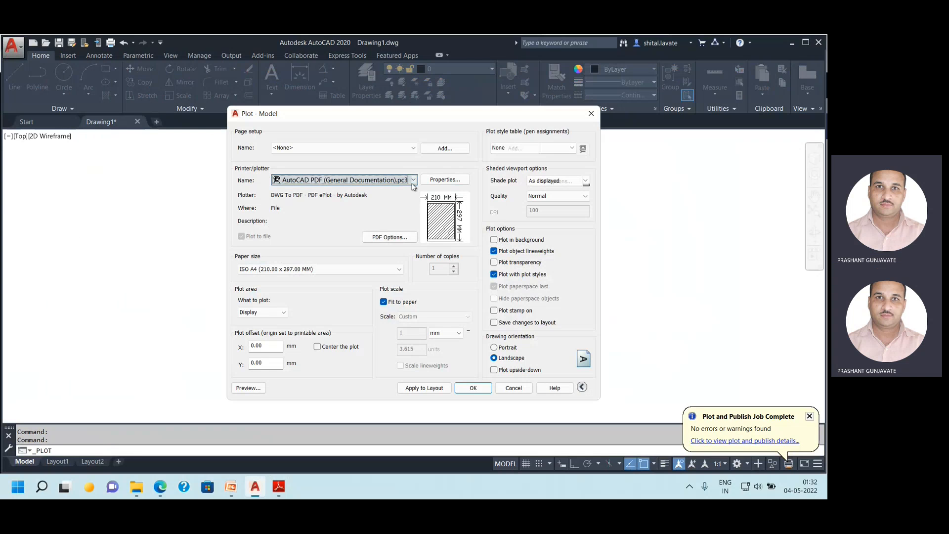
pyautogui.click(414, 181)
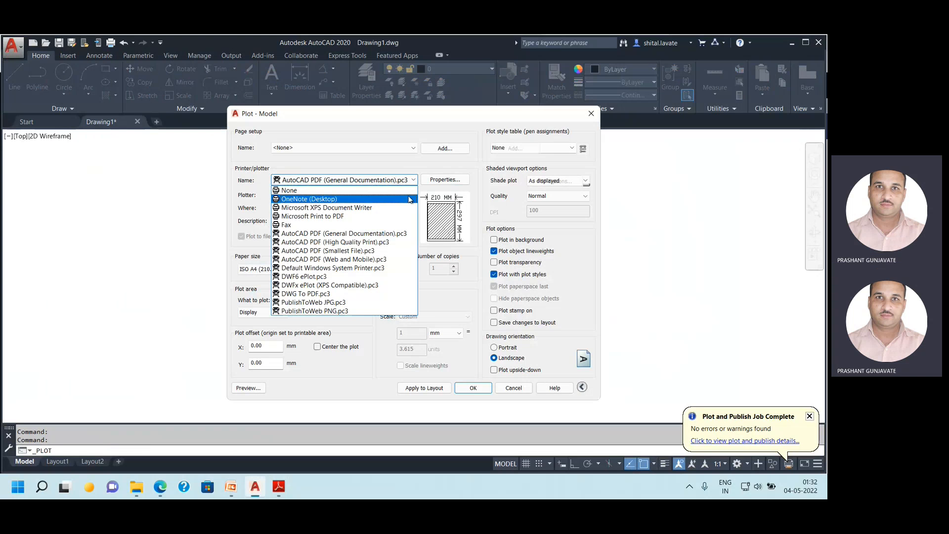
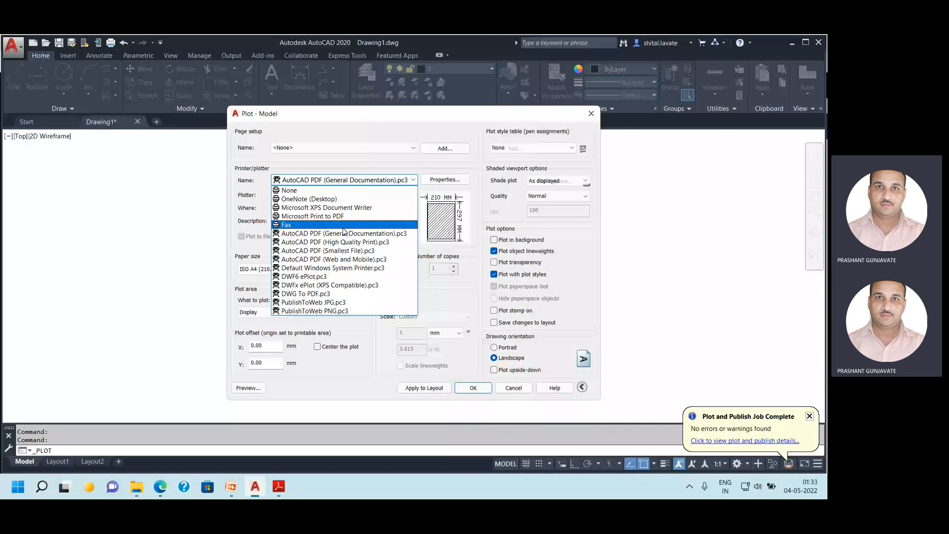
pyautogui.press('Escape')
pyautogui.press('Escape')
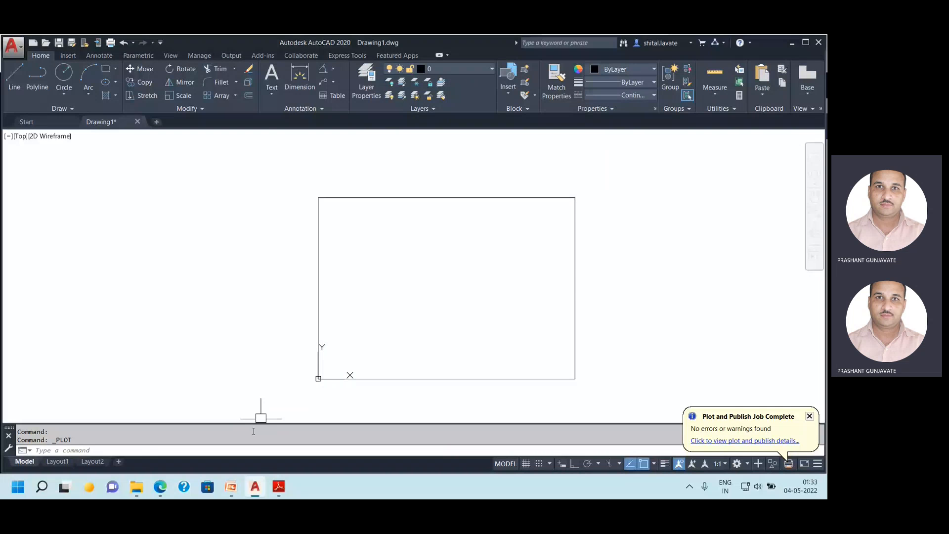
# Draw a horizontal line inside the lower half of the border, turning on Ortho mode and dynamic input.
pyautogui.click(231, 489)
pyautogui.click(231, 489)
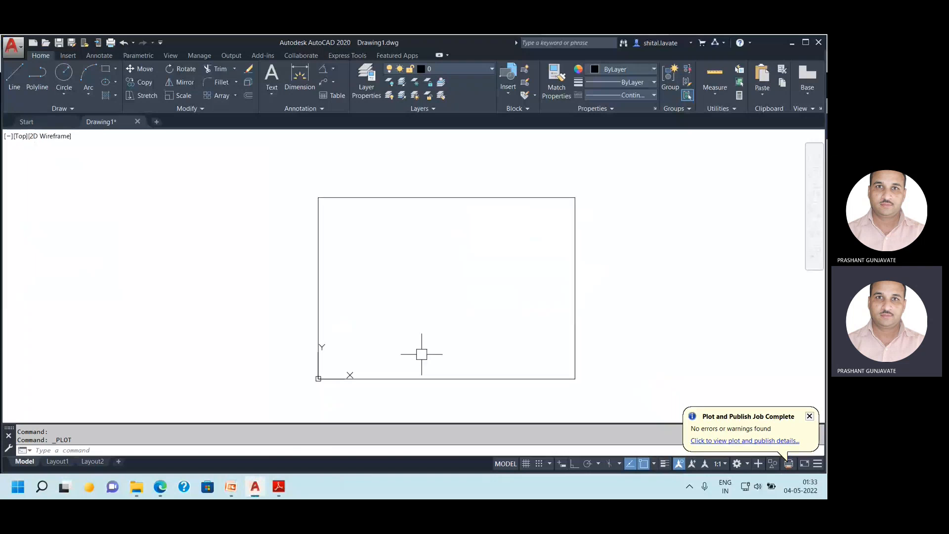
pyautogui.write('z')
pyautogui.press('Return')
pyautogui.write('a')
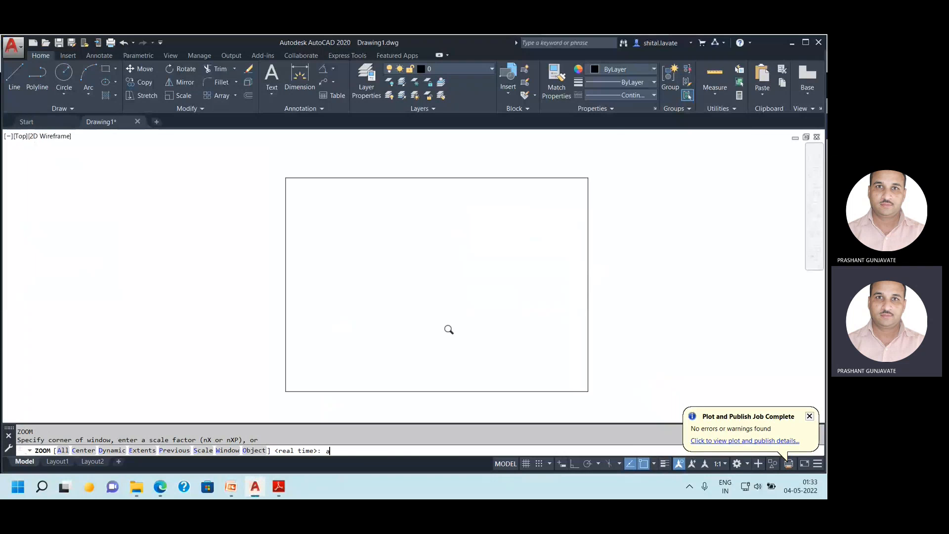
pyautogui.press('Return')
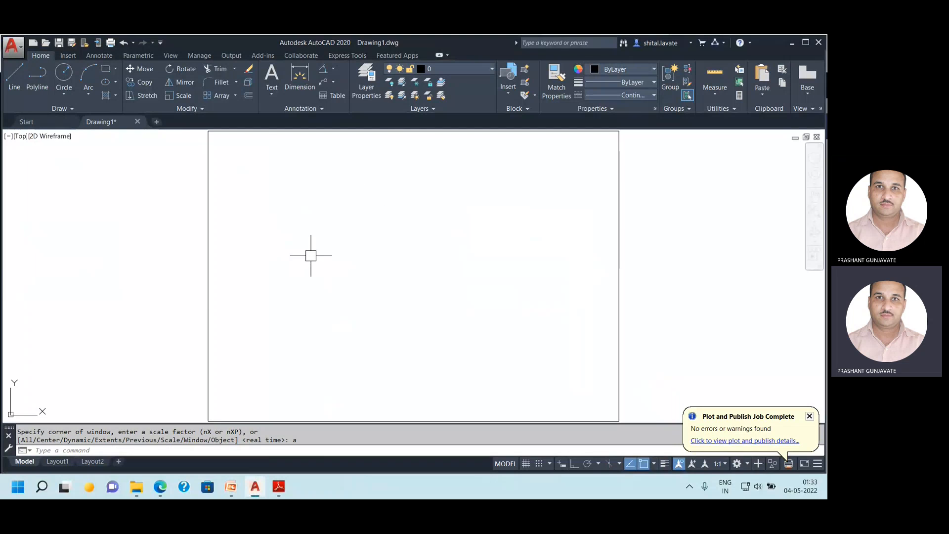
pyautogui.click(14, 75)
pyautogui.click(296, 327)
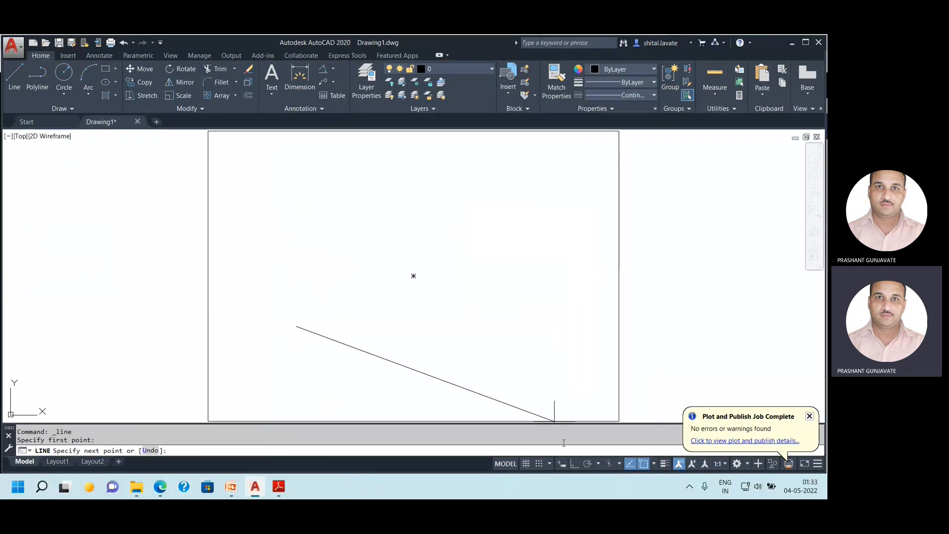
pyautogui.click(573, 464)
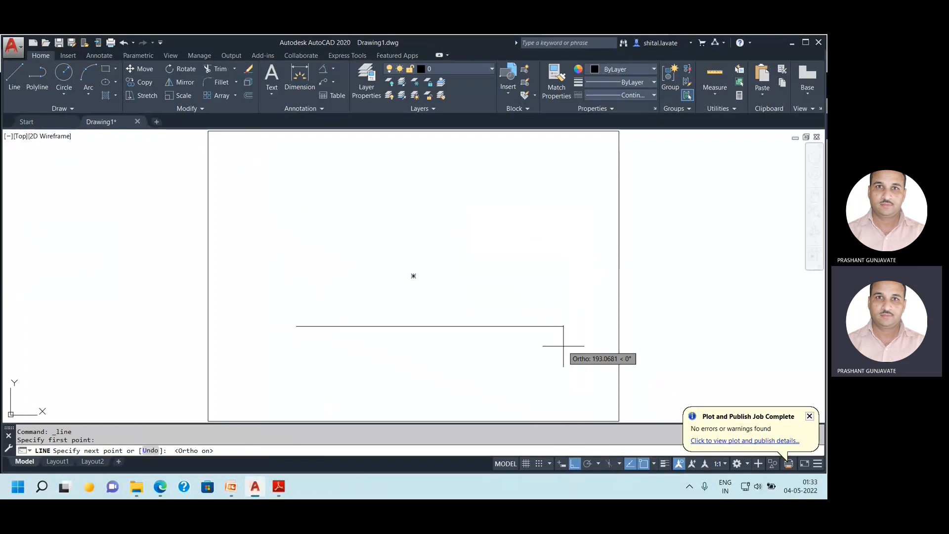
pyautogui.click(563, 463)
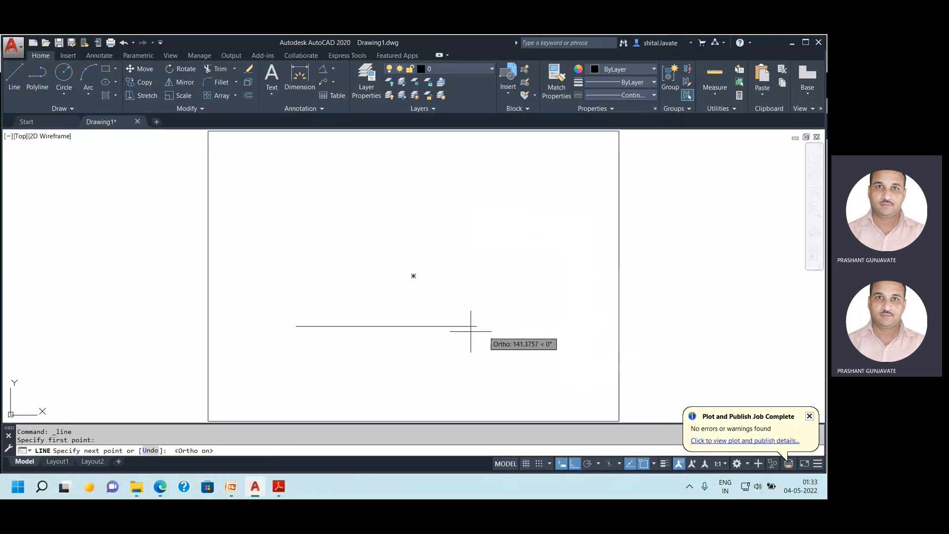
pyautogui.click(463, 327)
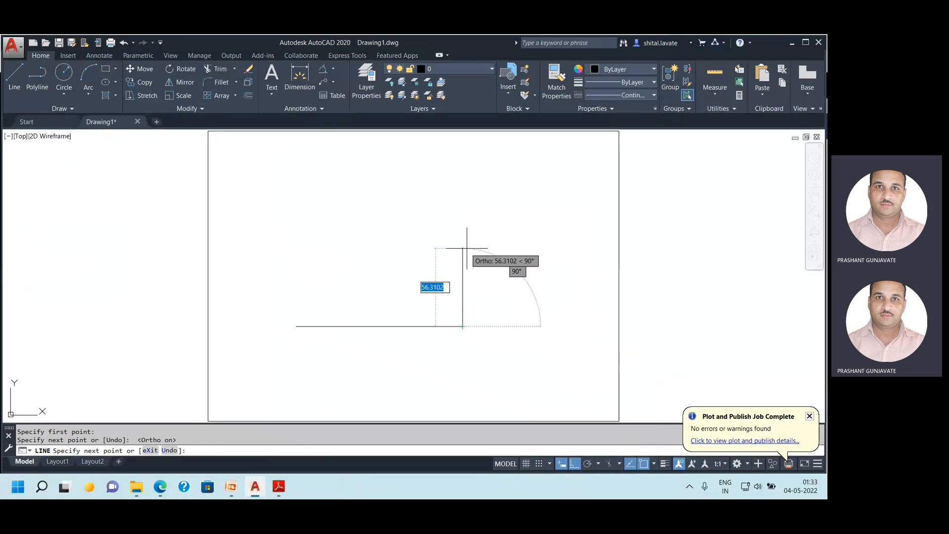
# Continue the line with five orthogonal segments forming a hook shape, turn off dynamic input and end the command.
pyautogui.click(485, 244)
pyautogui.click(579, 245)
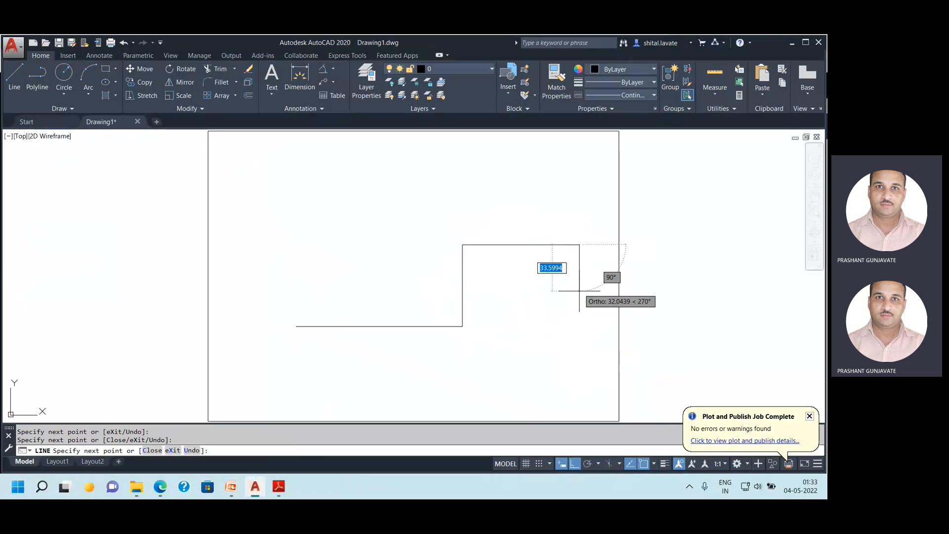
pyautogui.click(579, 322)
pyautogui.click(527, 323)
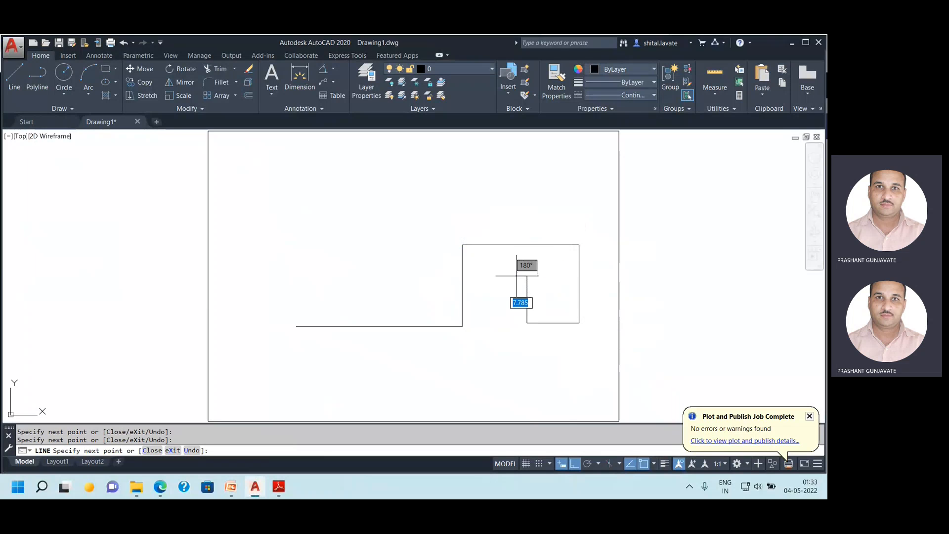
pyautogui.click(562, 464)
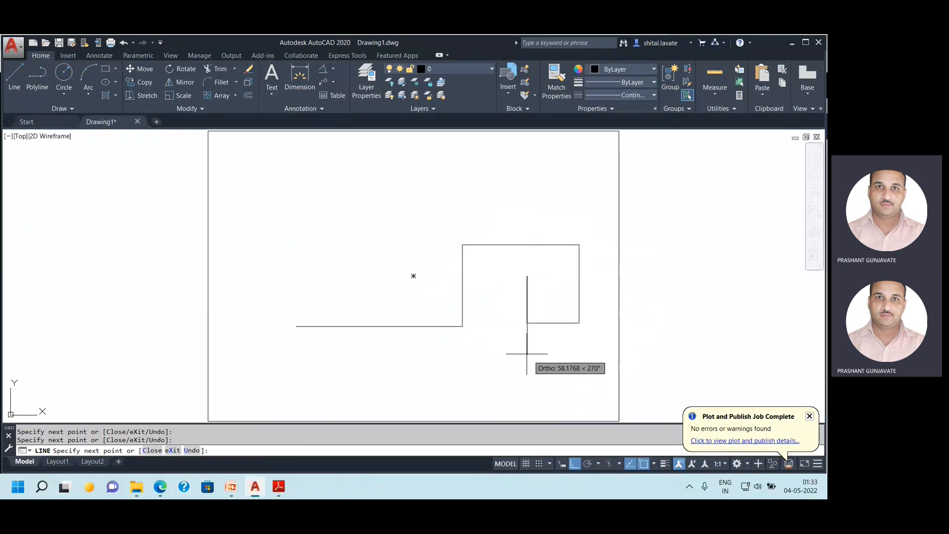
pyautogui.press('Escape')
# Erase the extra vertical and horizontal segments, keeping only the first horizontal line.
pyautogui.click(463, 297)
pyautogui.click(526, 304)
pyautogui.click(525, 245)
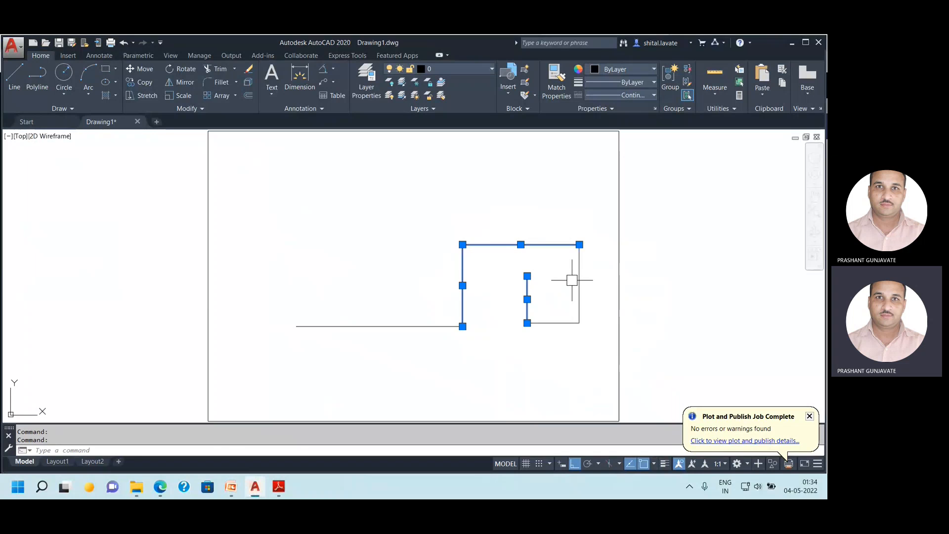
pyautogui.press('Delete')
pyautogui.moveTo(491, 223)
pyautogui.mouseDown()
pyautogui.moveTo(600, 281)
pyautogui.moveTo(632, 342)
pyautogui.moveTo(506, 226)
pyautogui.mouseUp()
pyautogui.click(498, 218)
pyautogui.click(604, 363)
pyautogui.press('Delete')
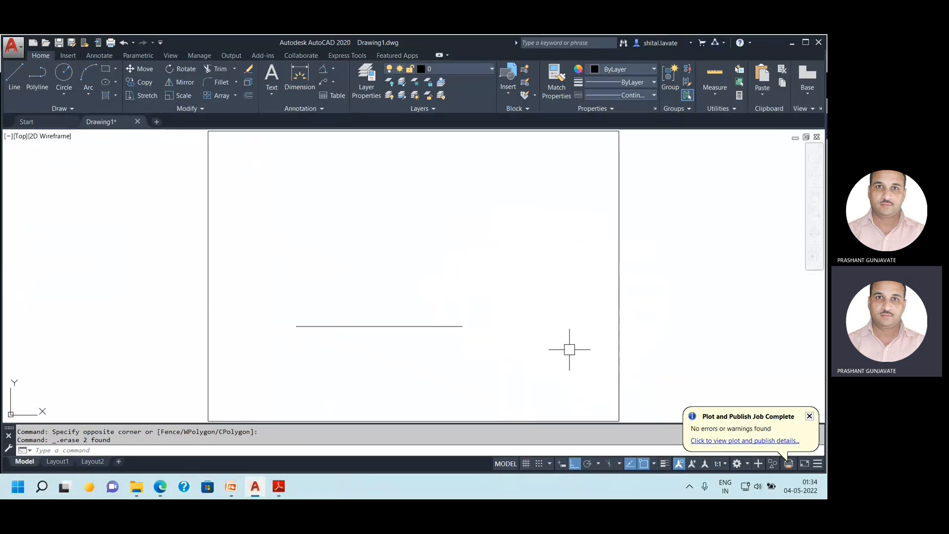
# Place a single point on the horizontal line, slightly right of its middle.
pyautogui.click(59, 109)
pyautogui.click(65, 121)
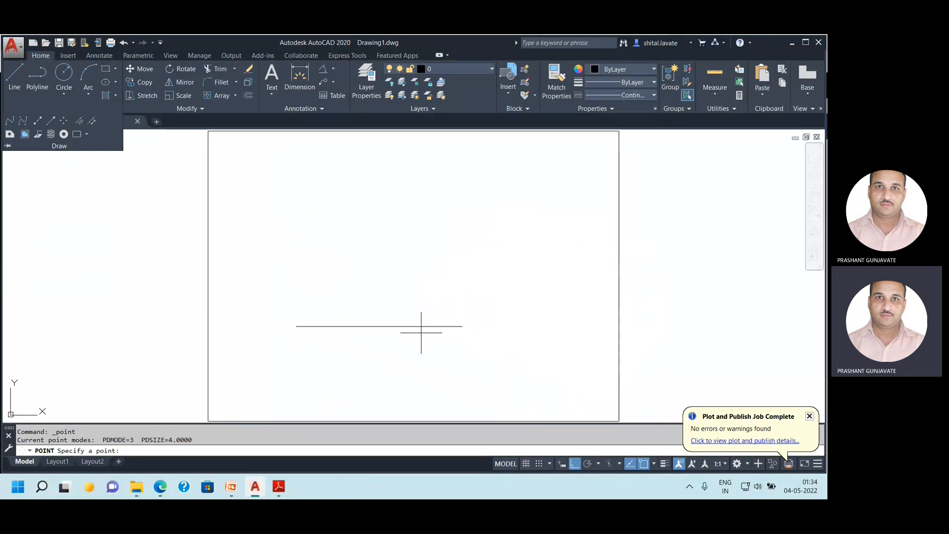
pyautogui.click(393, 327)
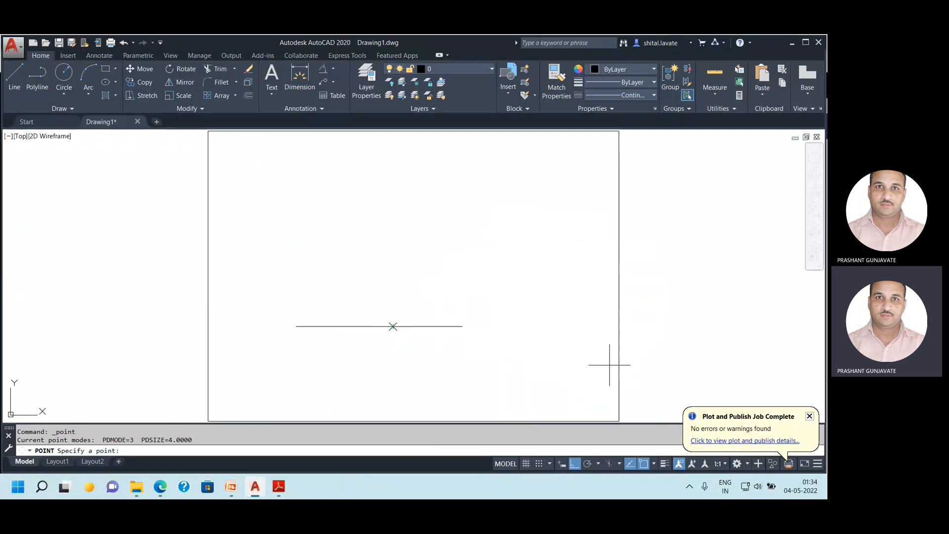
pyautogui.press('Escape')
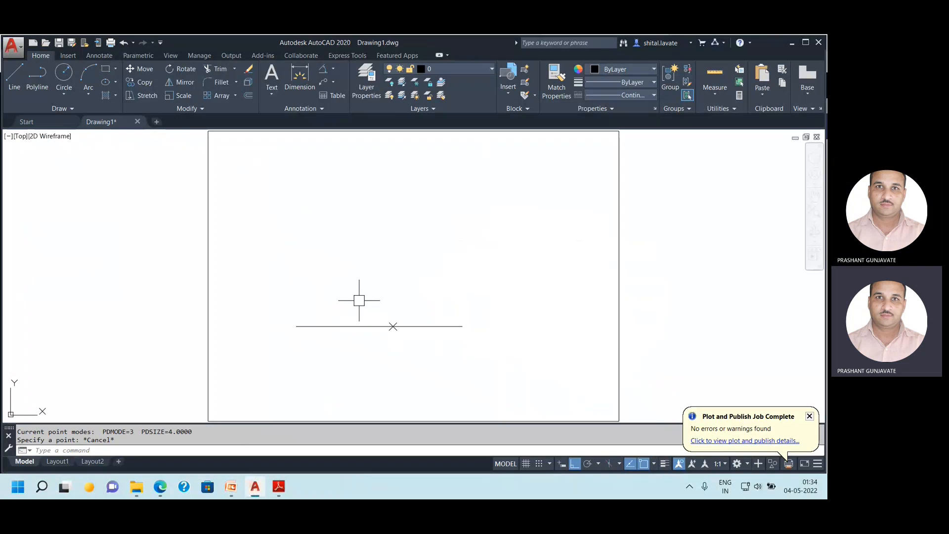
# Set the snap type to Isometric snap in the drafting settings.
pyautogui.click(548, 464)
pyautogui.click(560, 449)
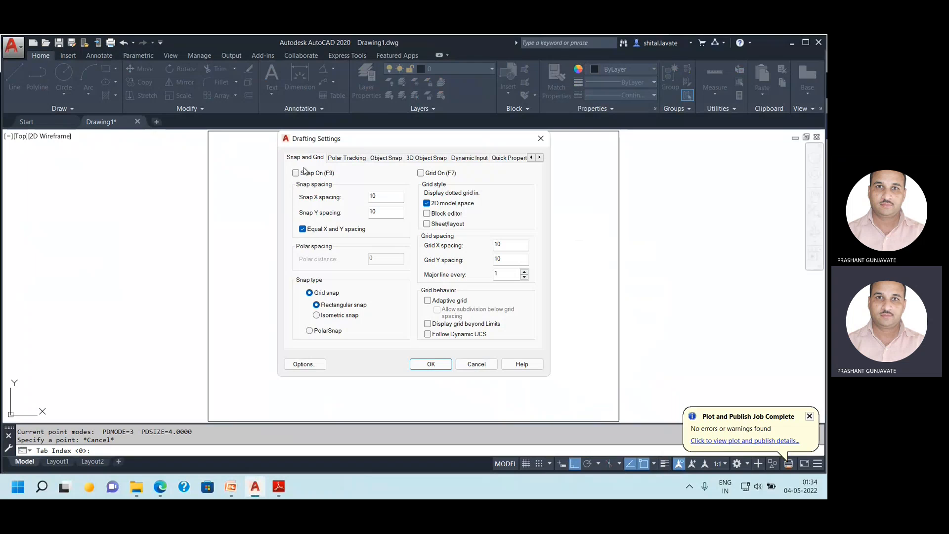
pyautogui.click(336, 316)
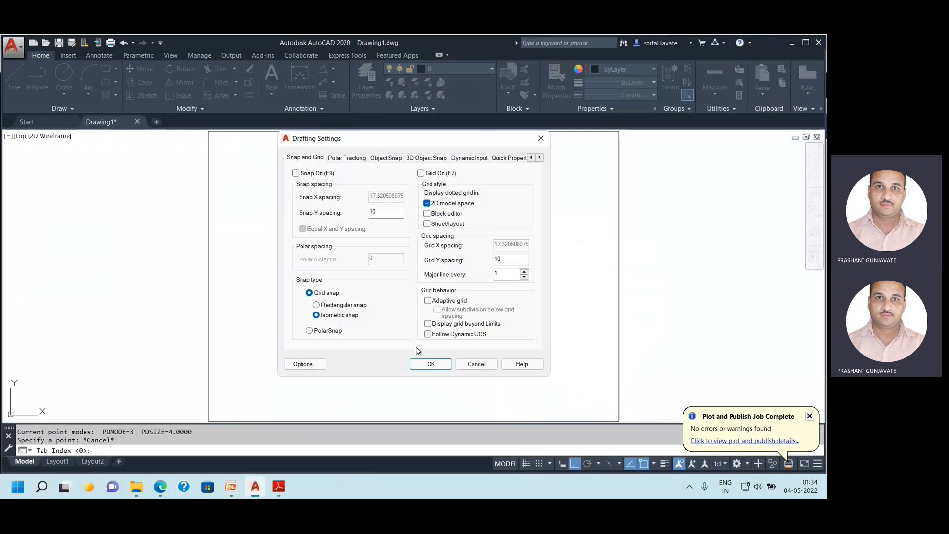
pyautogui.click(430, 364)
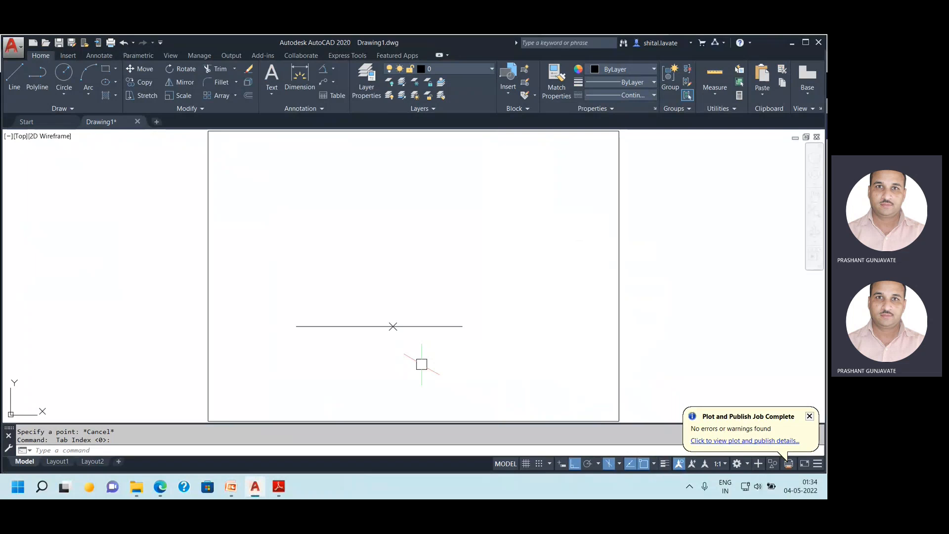
# Draw a vertical line 40 units long upward from the point marker on the horizontal line.
pyautogui.click(14, 81)
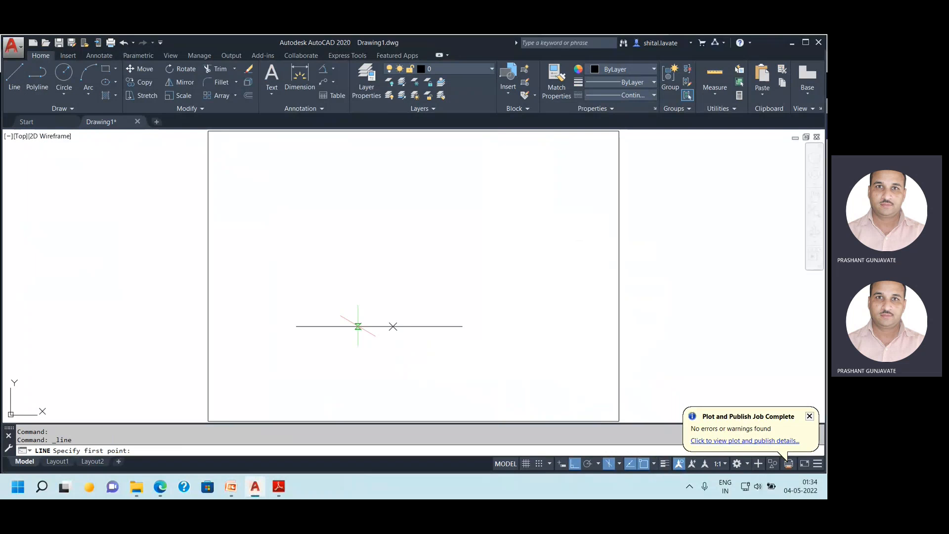
pyautogui.click(393, 327)
pyautogui.write('4')
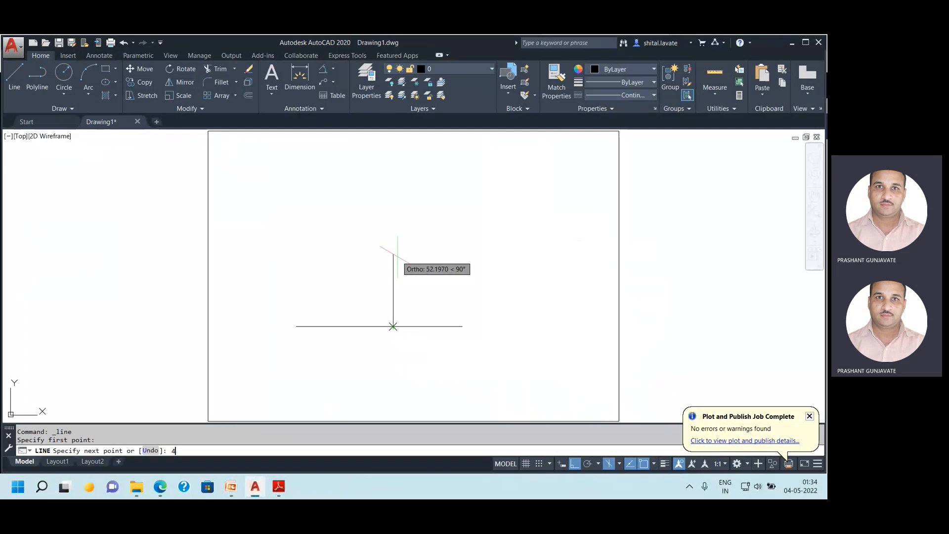
pyautogui.write('0')
pyautogui.press('Return')
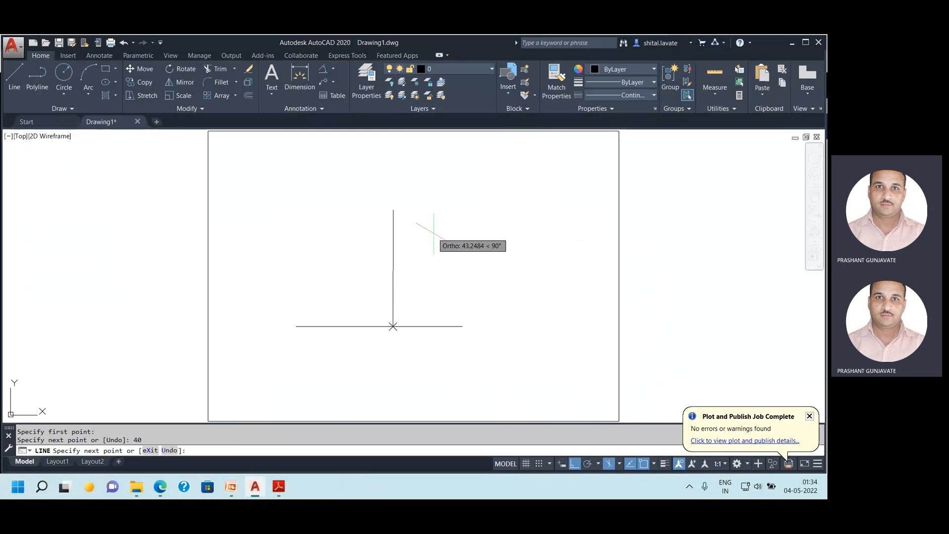
pyautogui.click(407, 271)
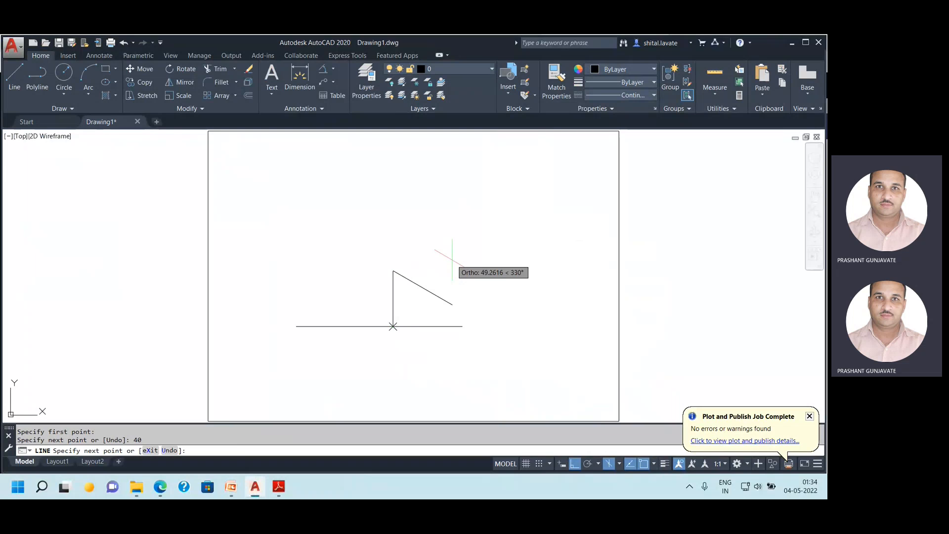
# Complete the isometric square with 40-unit segments at 30° on the top isoplane and downward on the right isoplane, closing at the point marker.
pyautogui.press('F5')
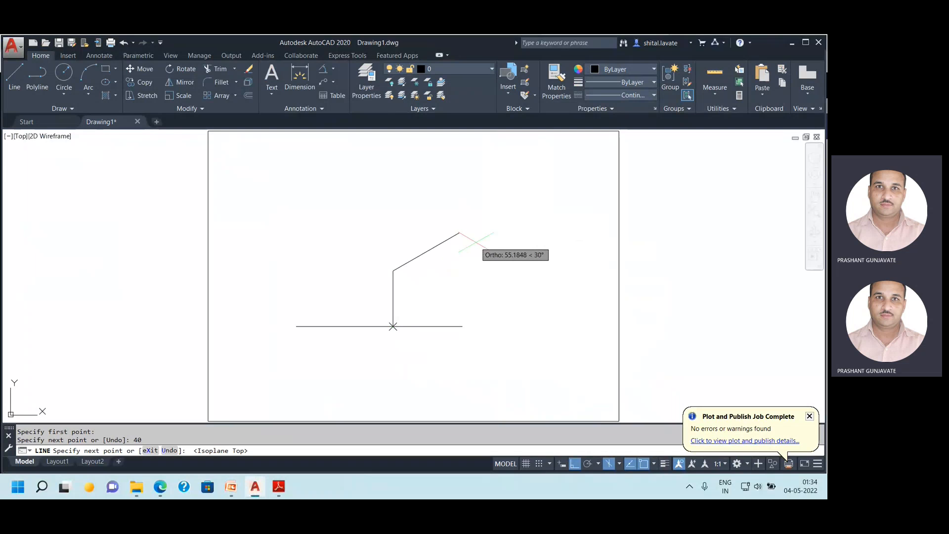
pyautogui.write('40')
pyautogui.press('Return')
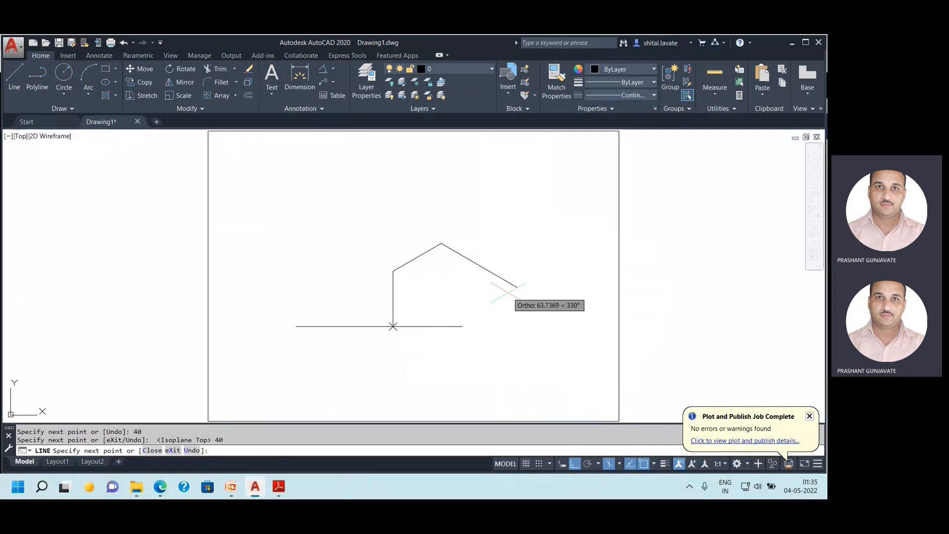
pyautogui.press('F5')
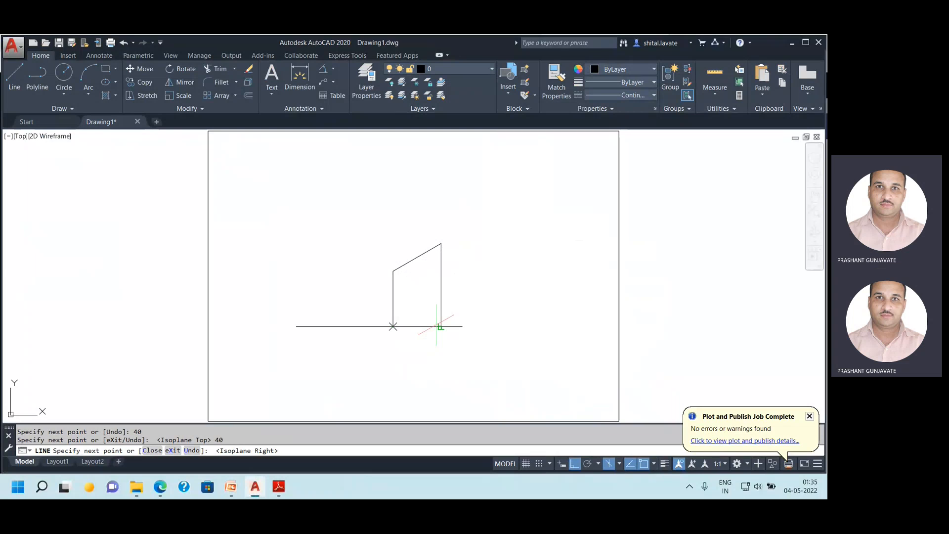
pyautogui.write('40')
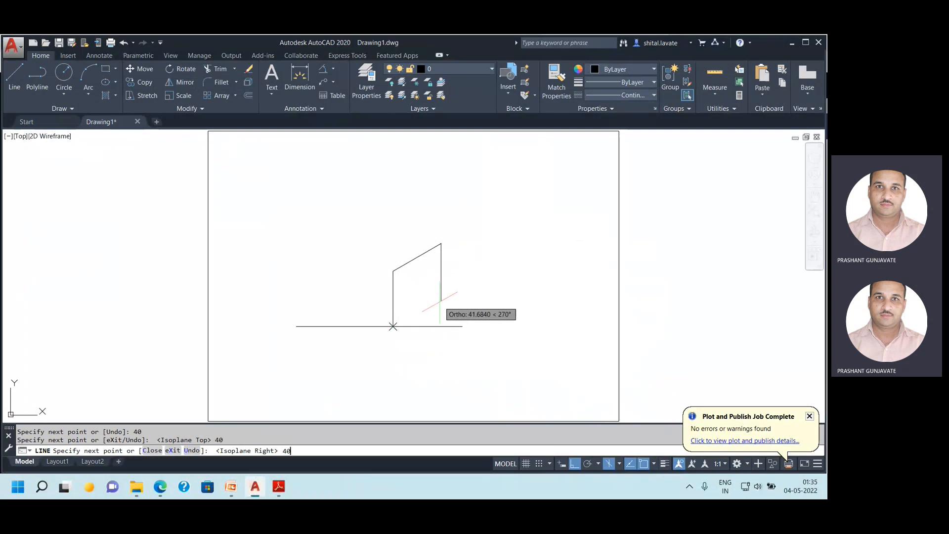
pyautogui.press('Return')
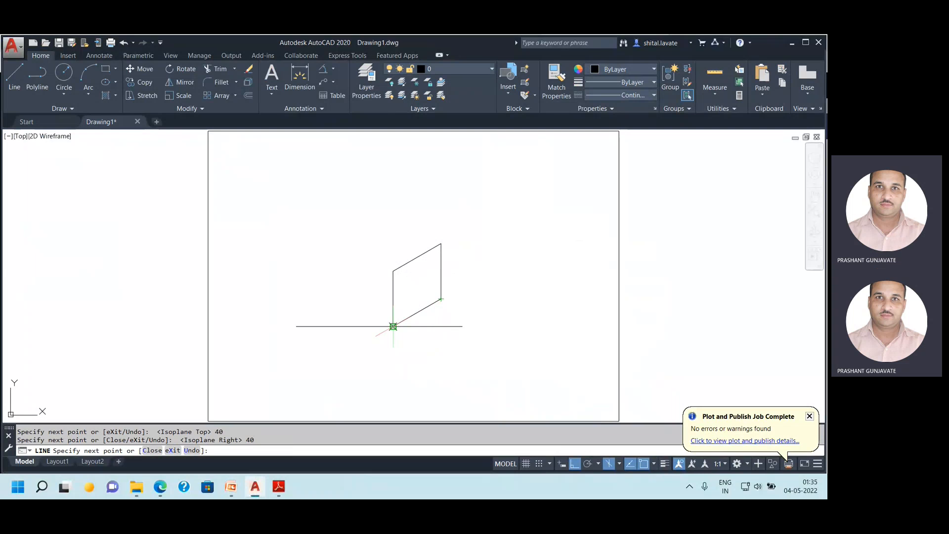
pyautogui.click(393, 326)
pyautogui.press('Return')
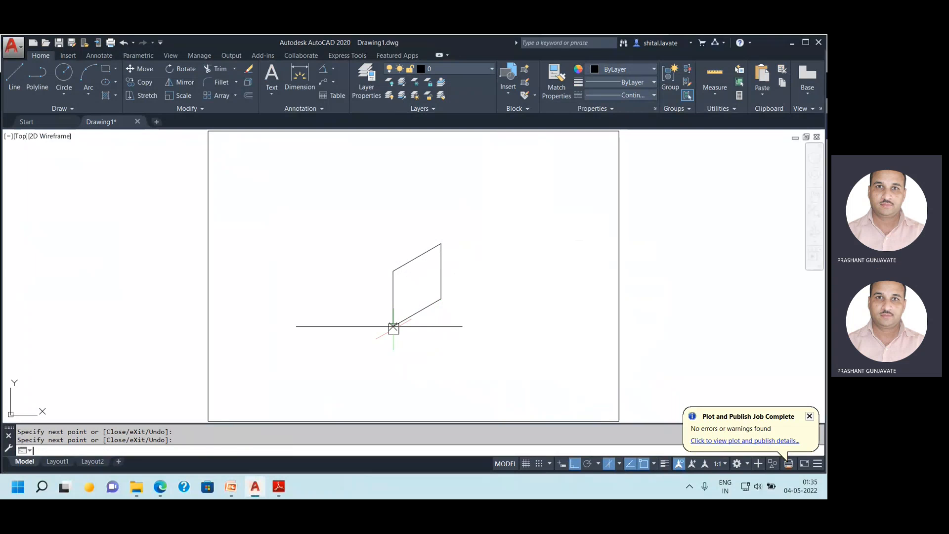
# Copy the isometric square and its point marker 60 units up and to the left at 150° on the left isoplane.
pyautogui.click(134, 83)
pyautogui.moveTo(366, 217)
pyautogui.mouseDown()
pyautogui.moveTo(449, 327)
pyautogui.moveTo(358, 220)
pyautogui.mouseUp()
pyautogui.click(359, 224)
pyautogui.click(458, 347)
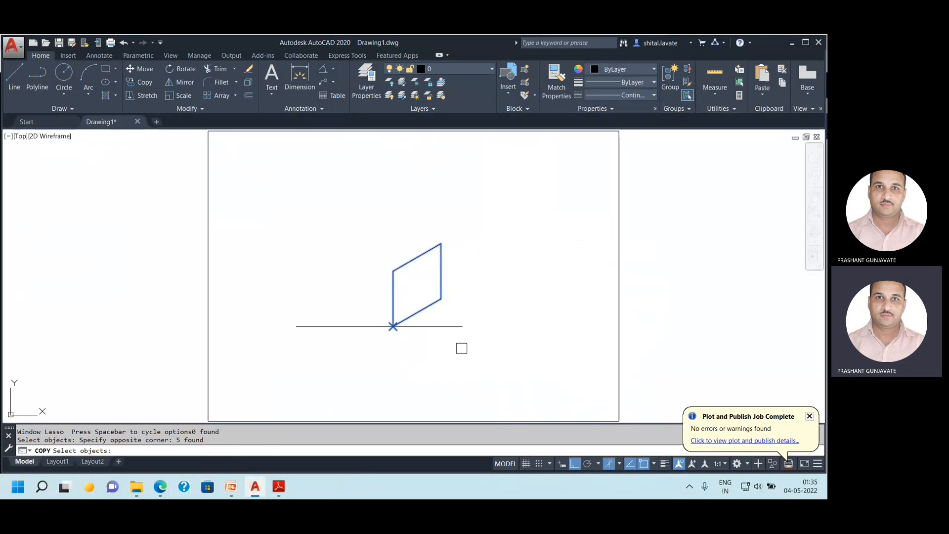
pyautogui.press('Return')
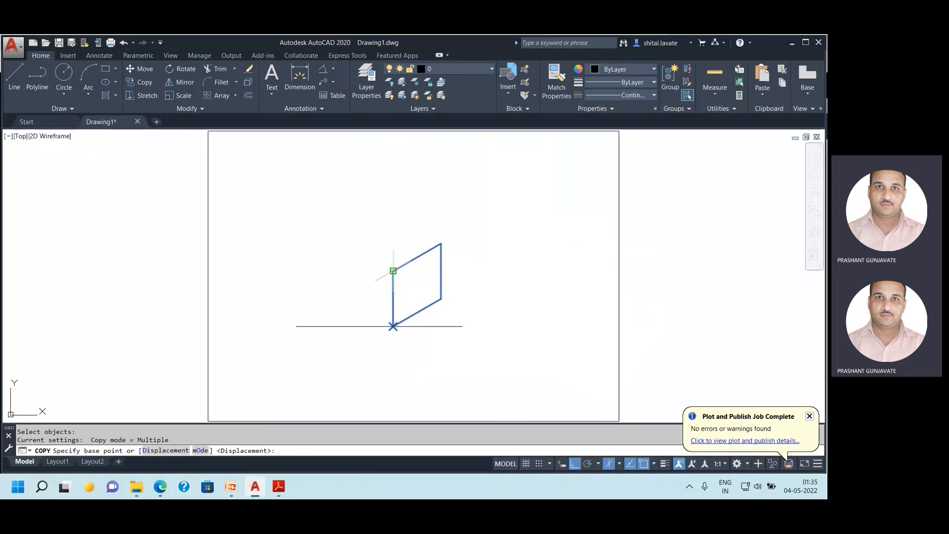
pyautogui.click(393, 271)
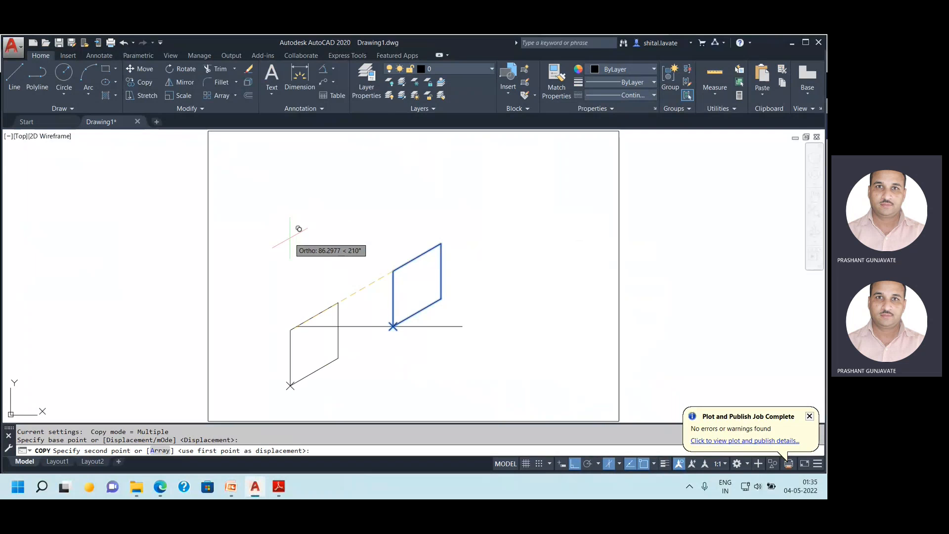
pyautogui.press('F5')
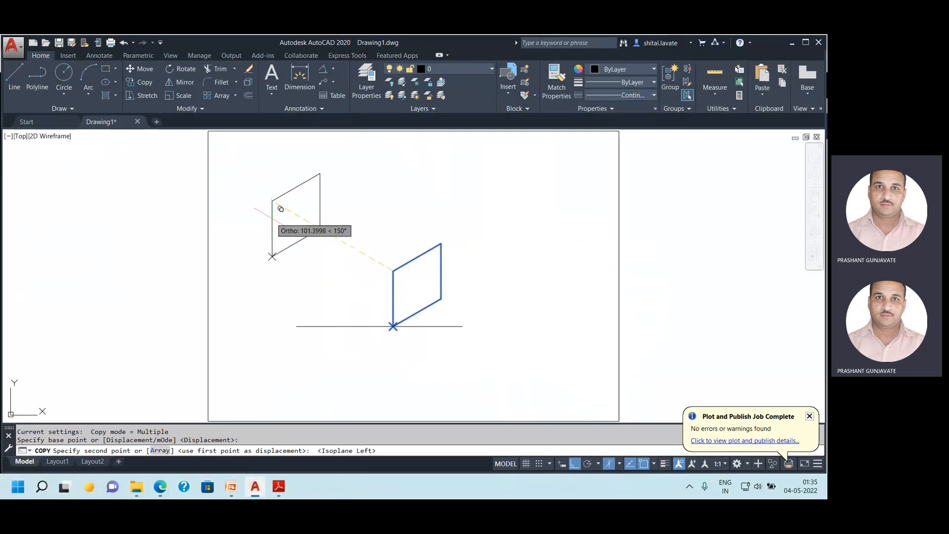
pyautogui.write('60')
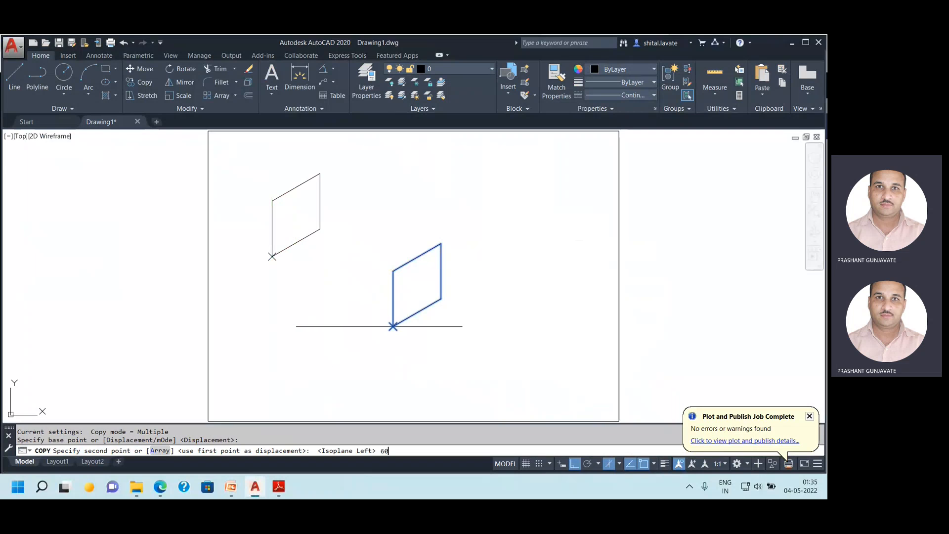
pyautogui.press('Return')
pyautogui.press('Escape')
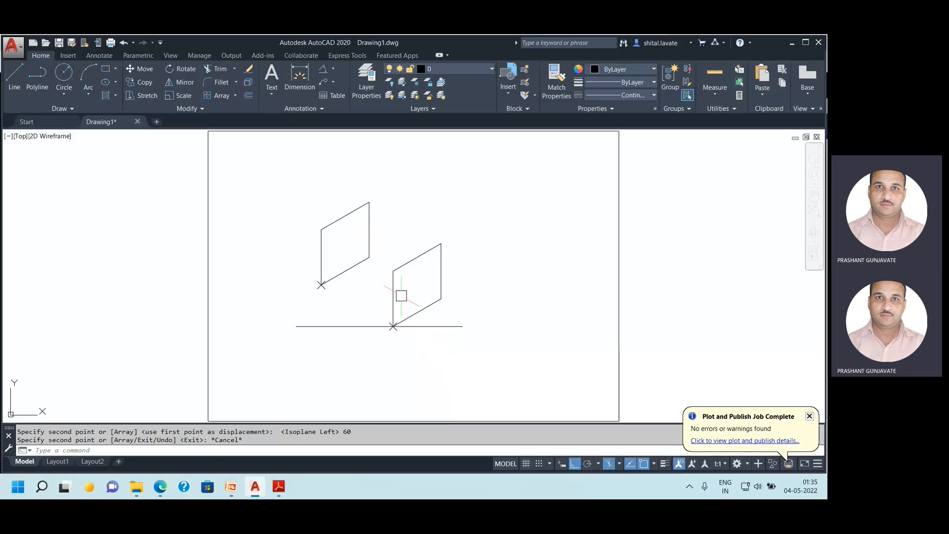
pyautogui.click(177, 448)
pyautogui.write('ellipse')
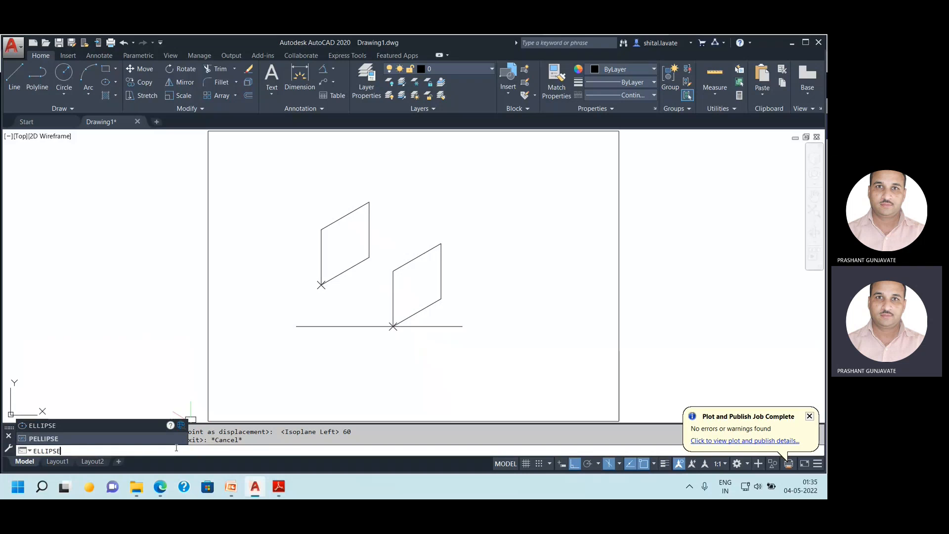
pyautogui.press('Return')
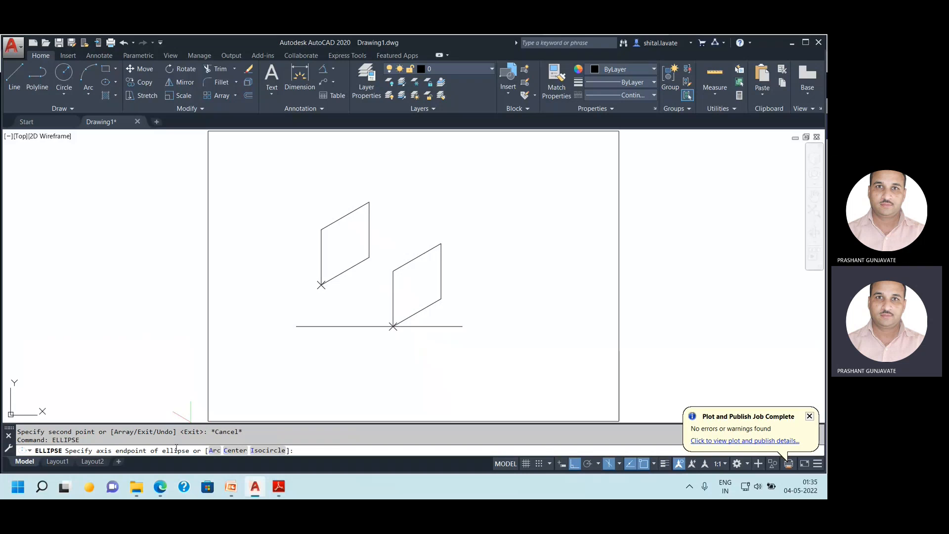
pyautogui.click(268, 451)
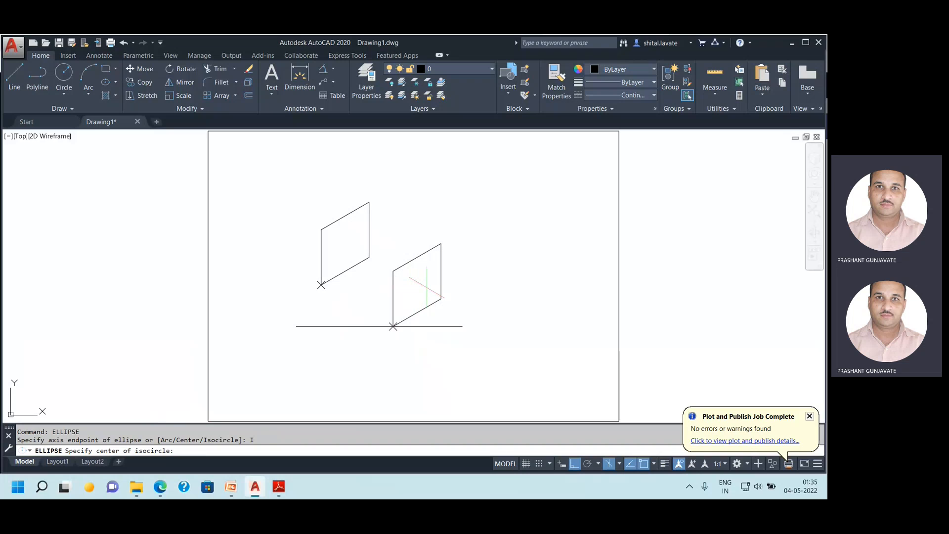
pyautogui.press('Escape')
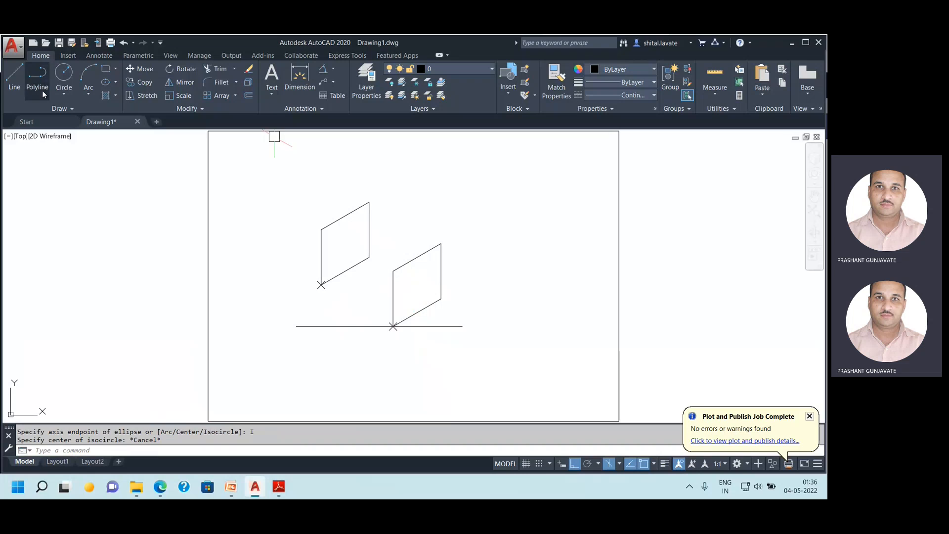
# Draw a diagonal line across the original isometric square from the point marker to its upper-right corner.
pyautogui.click(14, 78)
pyautogui.click(393, 326)
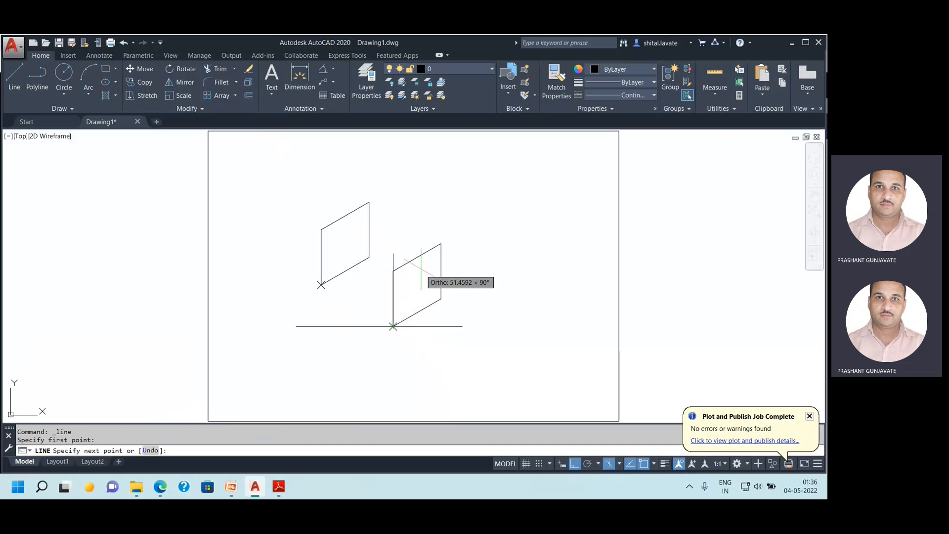
pyautogui.click(441, 244)
pyautogui.press('Escape')
# Draw an isocircle of radius 20 on the right isoplane, centred on the midpoint of the diagonal, using the Ellipse command.
pyautogui.write('Ellips')
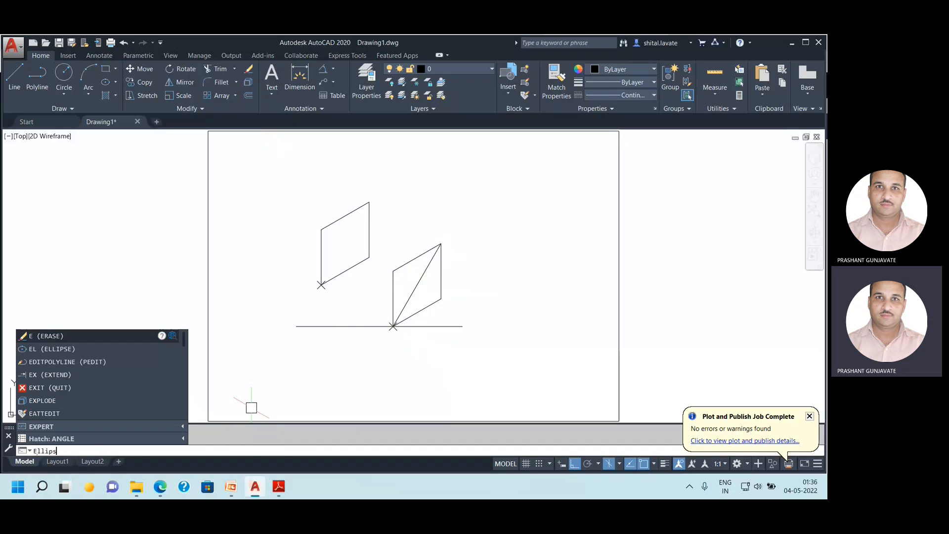
pyautogui.write('e')
pyautogui.press('Return')
pyautogui.write('I')
pyautogui.press('Return')
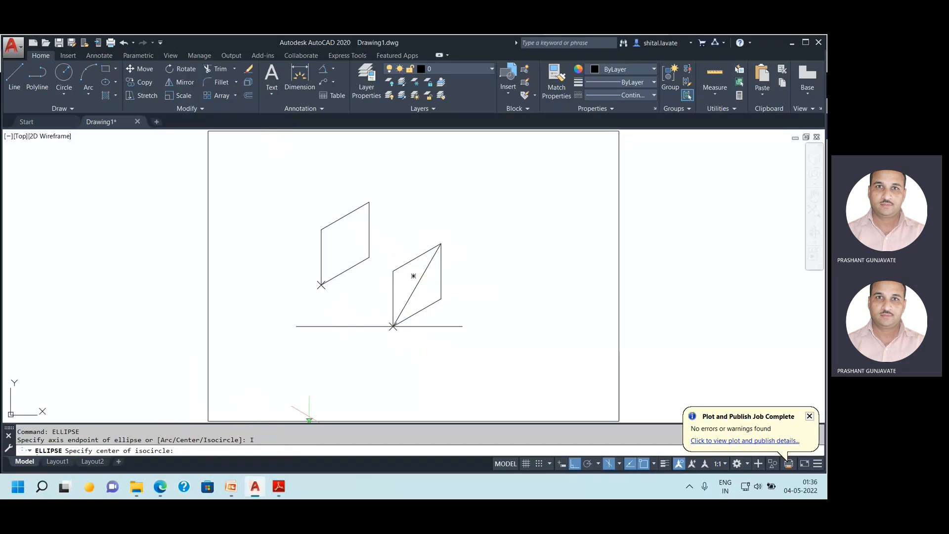
pyautogui.click(416, 285)
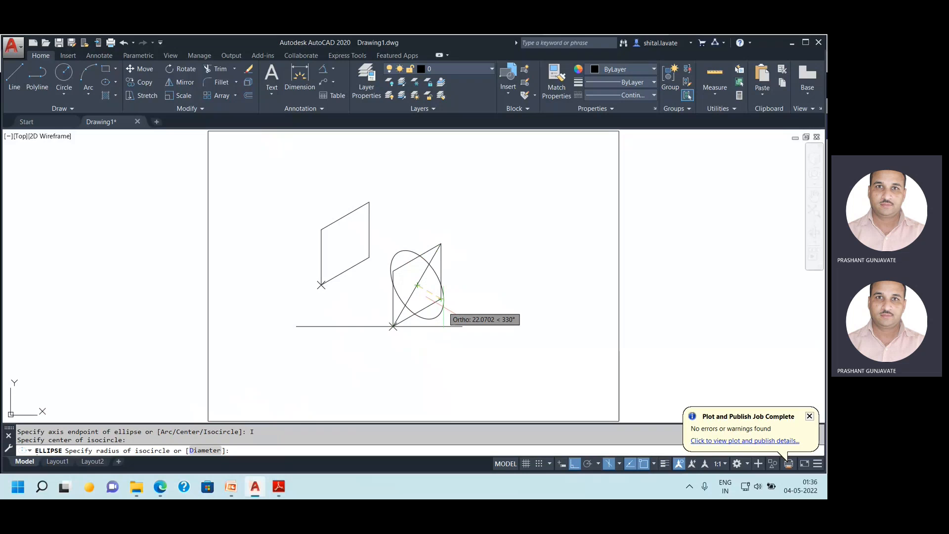
pyautogui.press('F6')
pyautogui.press('F5')
pyautogui.press('F5')
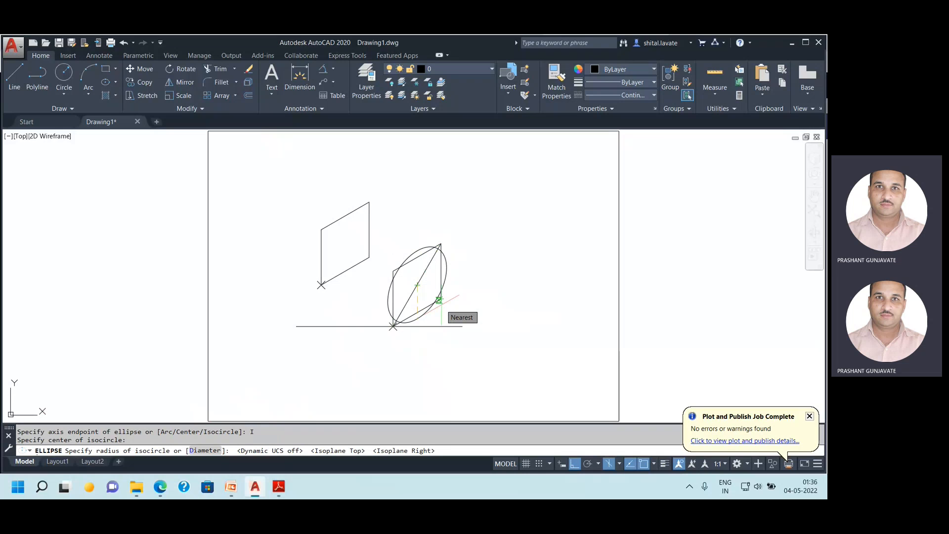
pyautogui.write('20')
pyautogui.press('Return')
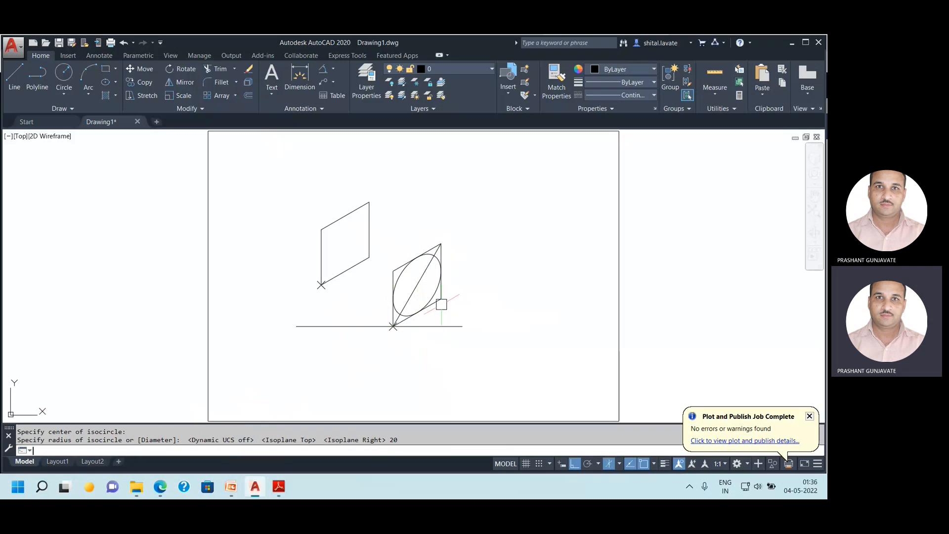
# Copy the isocircle from the original square's lower-left corner to the matching corner of the copied square.
pyautogui.click(147, 83)
pyautogui.click(393, 308)
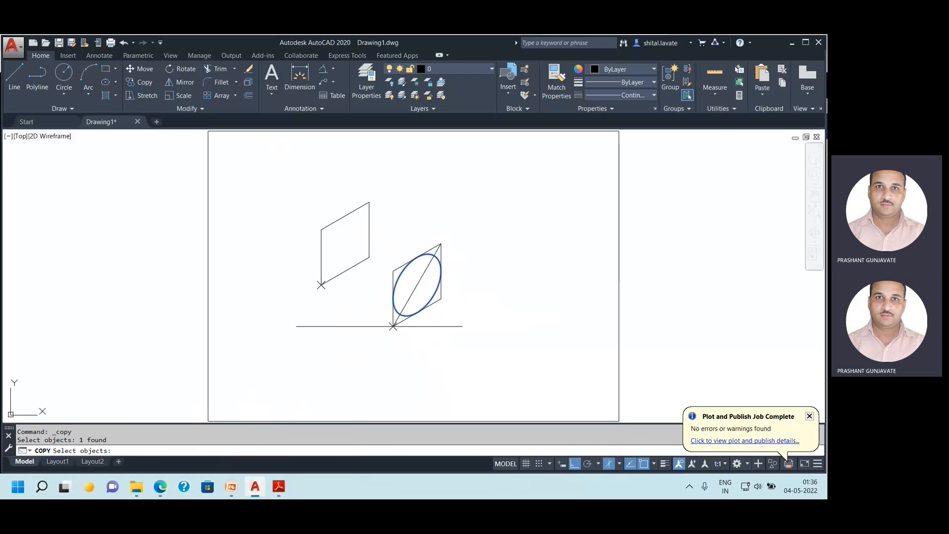
pyautogui.press('Return')
pyautogui.click(393, 326)
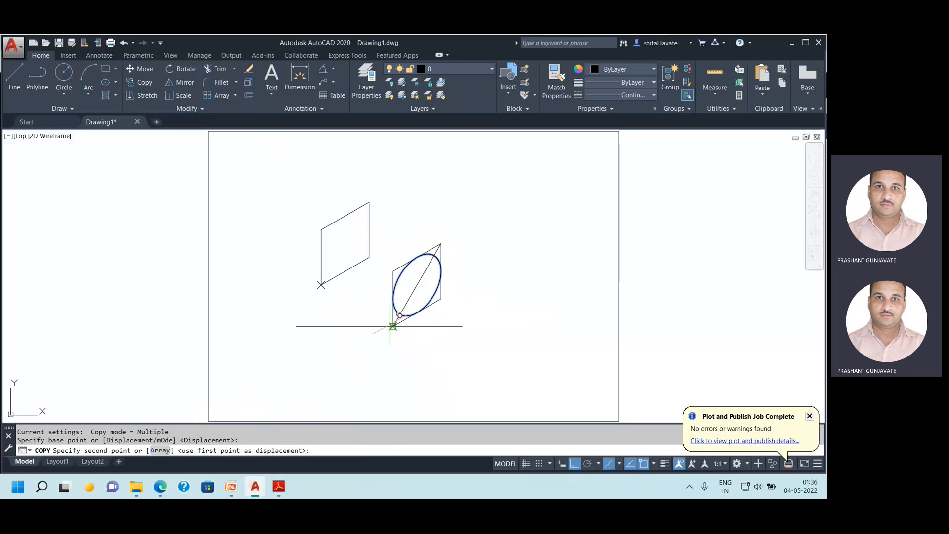
pyautogui.click(322, 286)
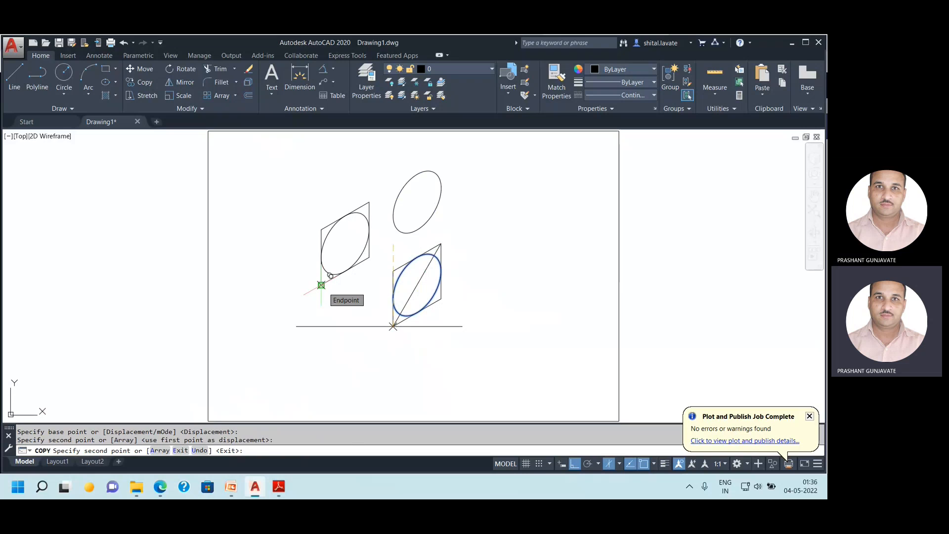
pyautogui.press('Escape')
# Join the two isocircles with two straight lines along their lower-left and upper-right sides to outline a cylinder.
pyautogui.click(15, 74)
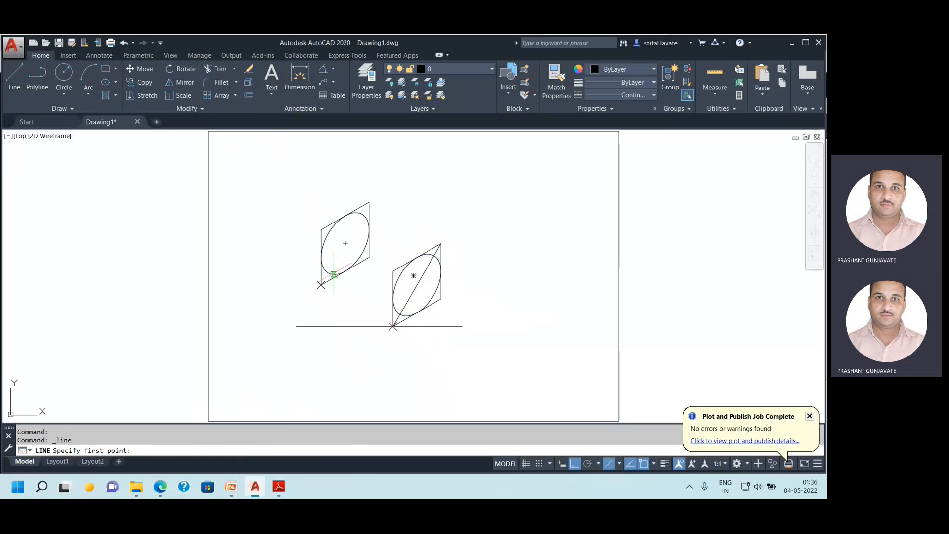
pyautogui.click(322, 286)
pyautogui.press('Return')
pyautogui.press('Return')
pyautogui.click(369, 213)
pyautogui.press('Return')
pyautogui.press('Return')
pyautogui.click(362, 214)
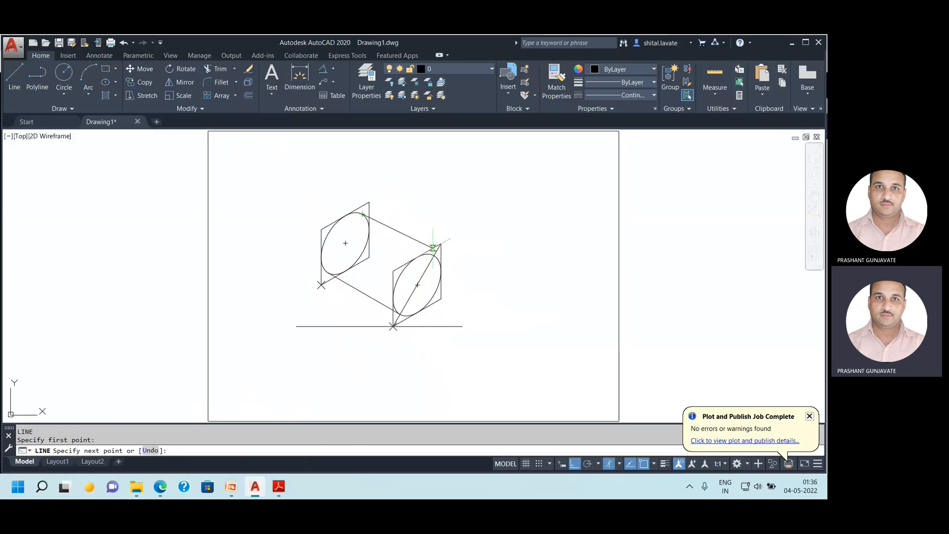
pyautogui.click(438, 257)
pyautogui.press('Return')
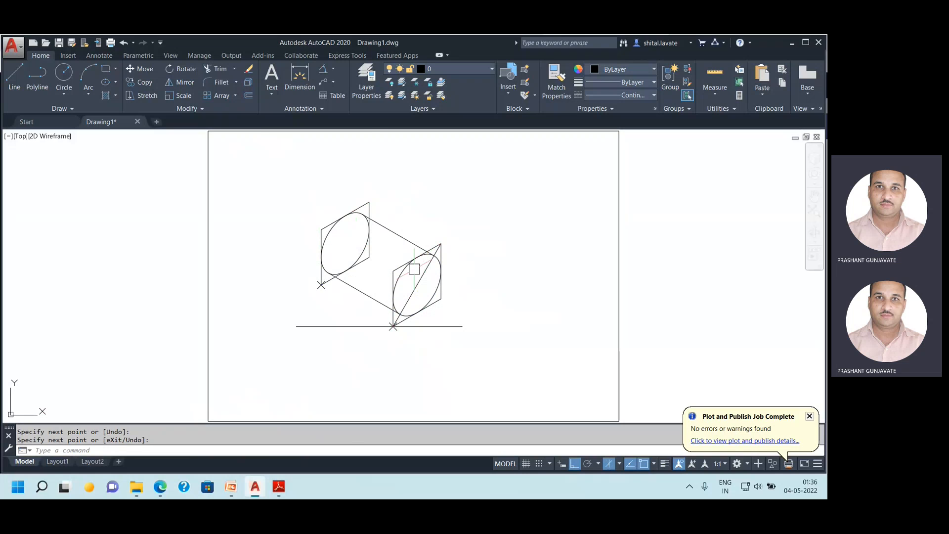
# Trim the hidden arc of the rear isocircle between the cylinder's two straight side lines.
pyautogui.click(220, 69)
pyautogui.click(402, 230)
pyautogui.click(362, 285)
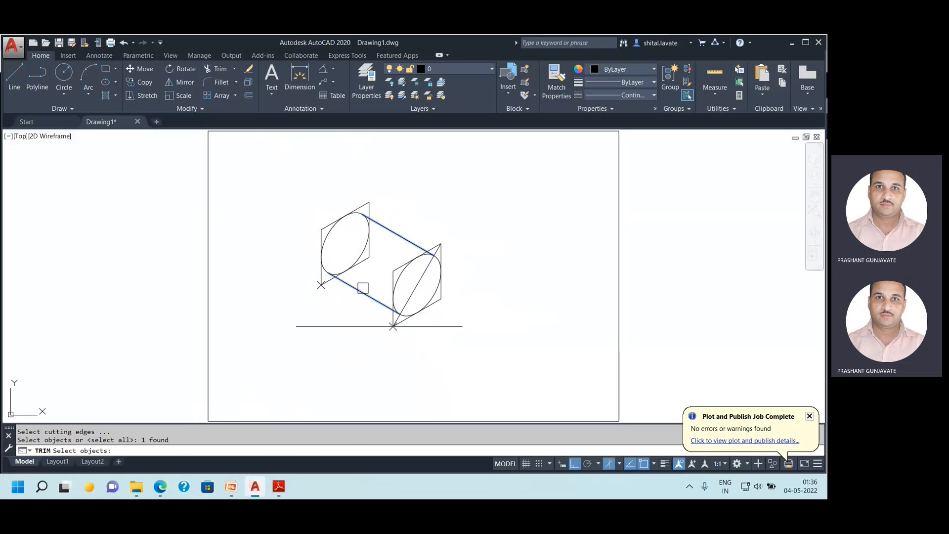
pyautogui.press('Return')
pyautogui.click(361, 250)
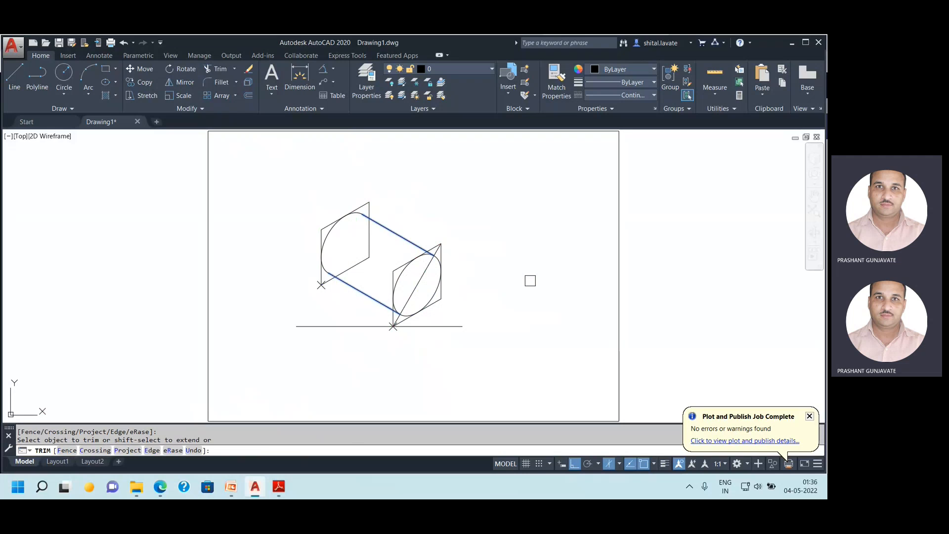
pyautogui.press('Escape')
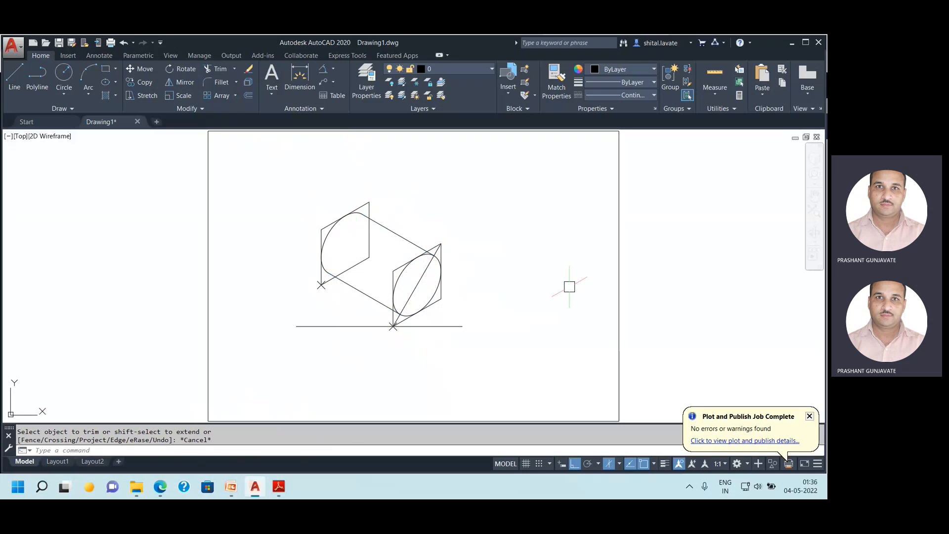
pyautogui.click(368, 205)
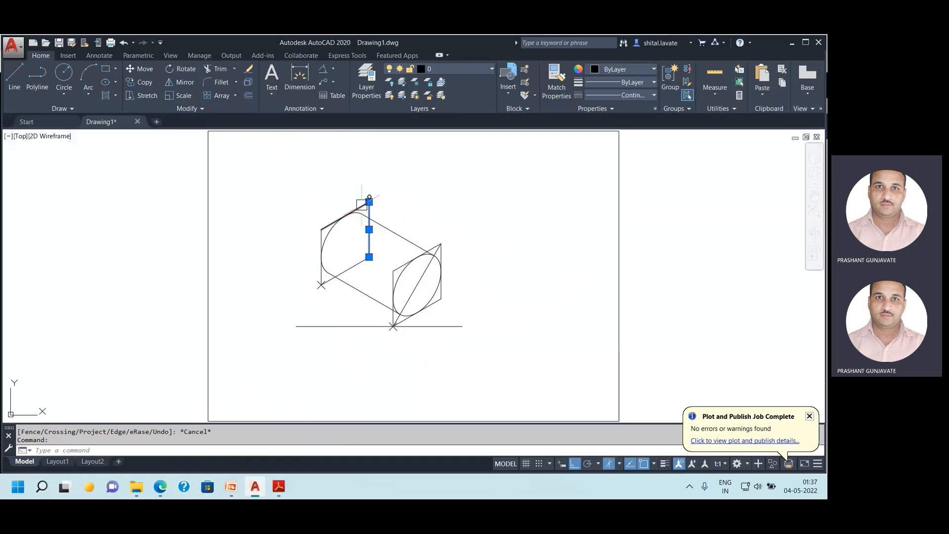
pyautogui.click(326, 235)
pyautogui.scroll(6, 318, 238)
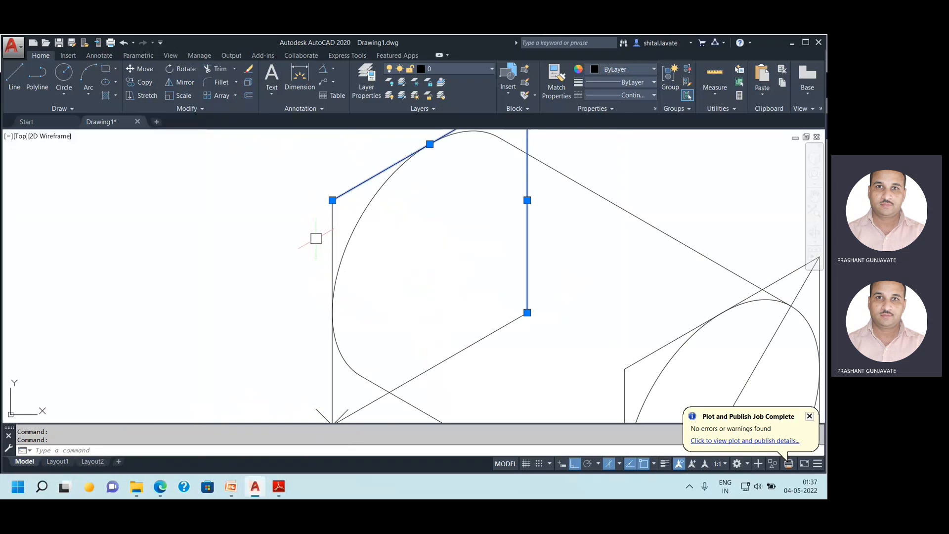
pyautogui.scroll(-4, 434, 365)
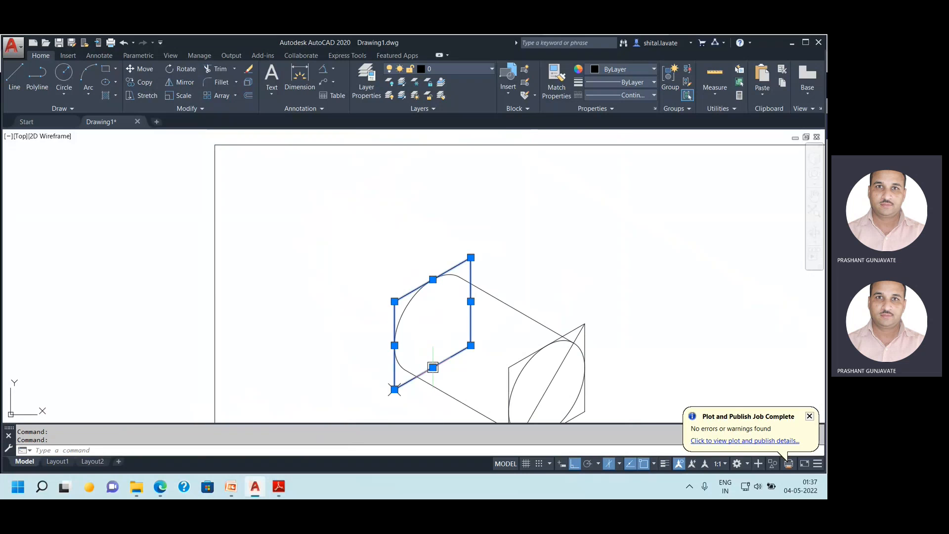
pyautogui.click(511, 381)
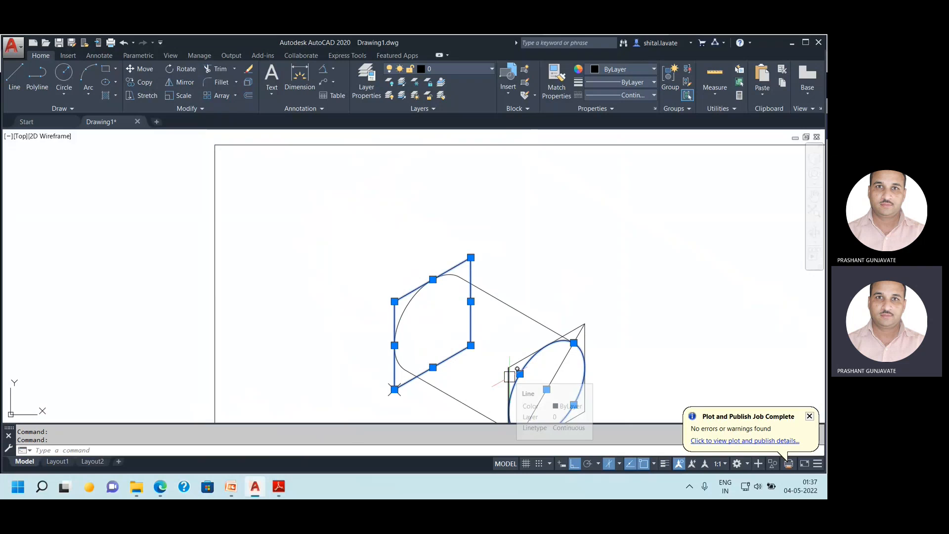
pyautogui.press('Escape')
# Set the colour of the rear isometric square's four lines to the light grey index colour.
pyautogui.click(469, 328)
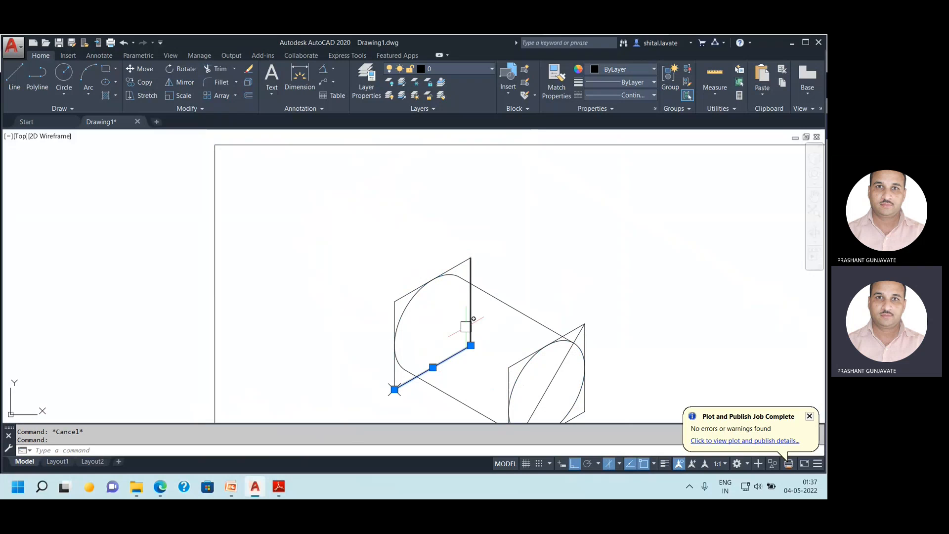
pyautogui.click(429, 281)
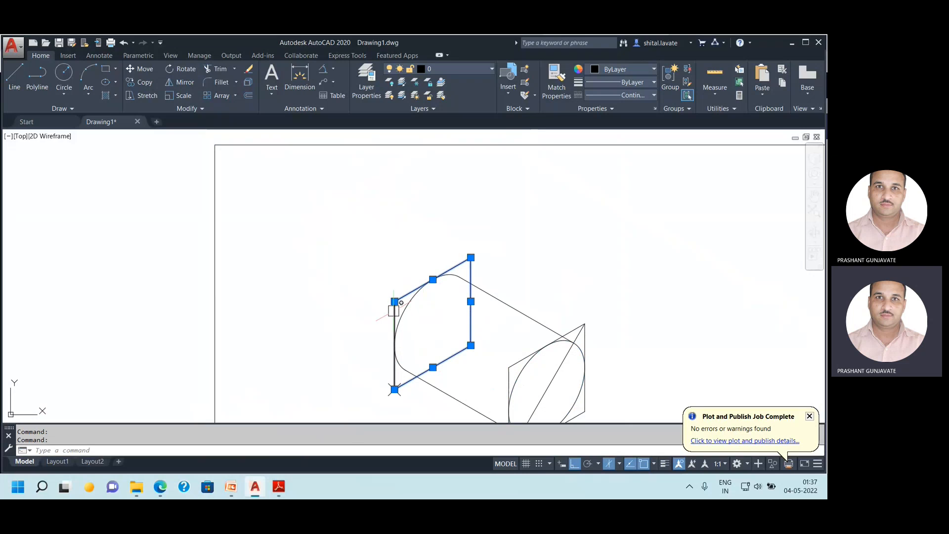
pyautogui.click(394, 311)
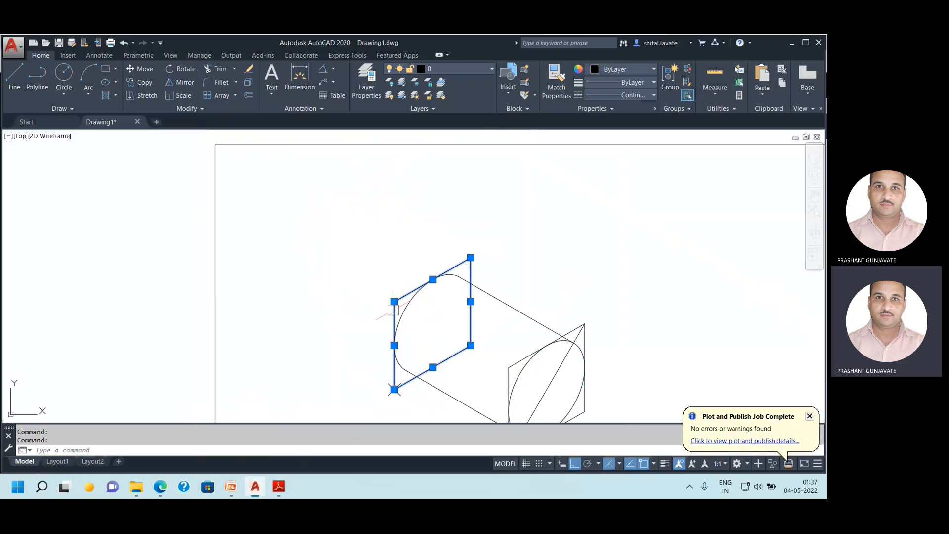
pyautogui.click(618, 72)
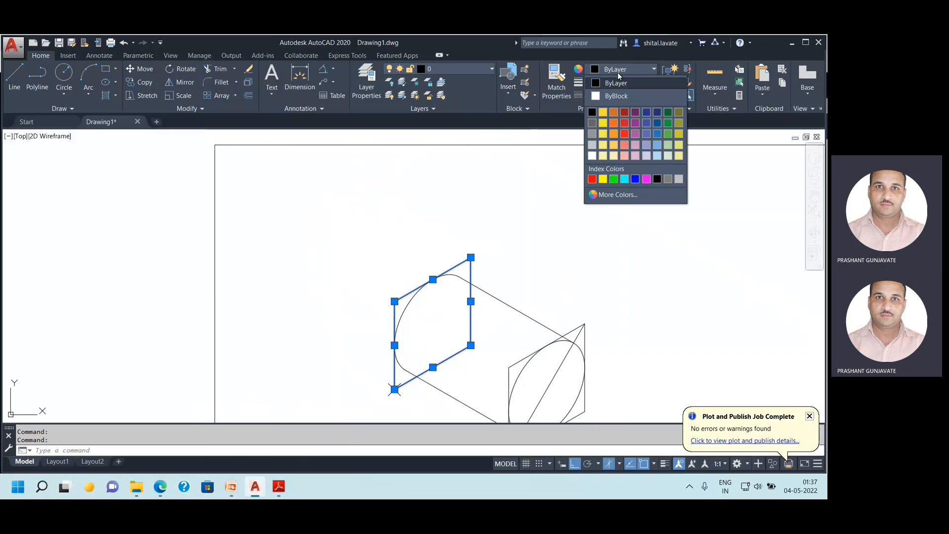
pyautogui.click(678, 179)
pyautogui.press('Escape')
# Set the front isometric square's four lines and its diagonal to the light grey index colour.
pyautogui.moveTo(619, 250); pyautogui.dragTo(522, 162, button='middle')
pyautogui.click(395, 268)
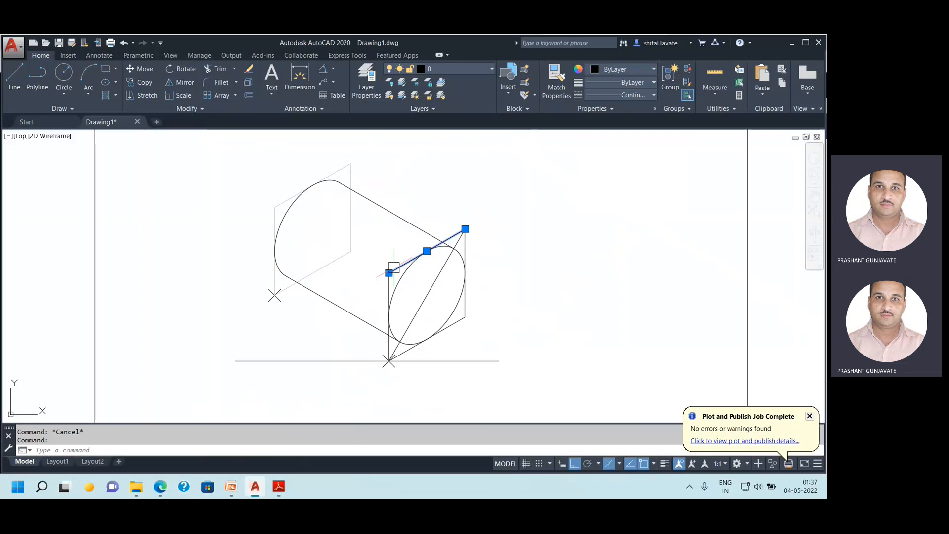
pyautogui.click(389, 306)
pyautogui.click(415, 317)
pyautogui.click(466, 306)
pyautogui.click(445, 329)
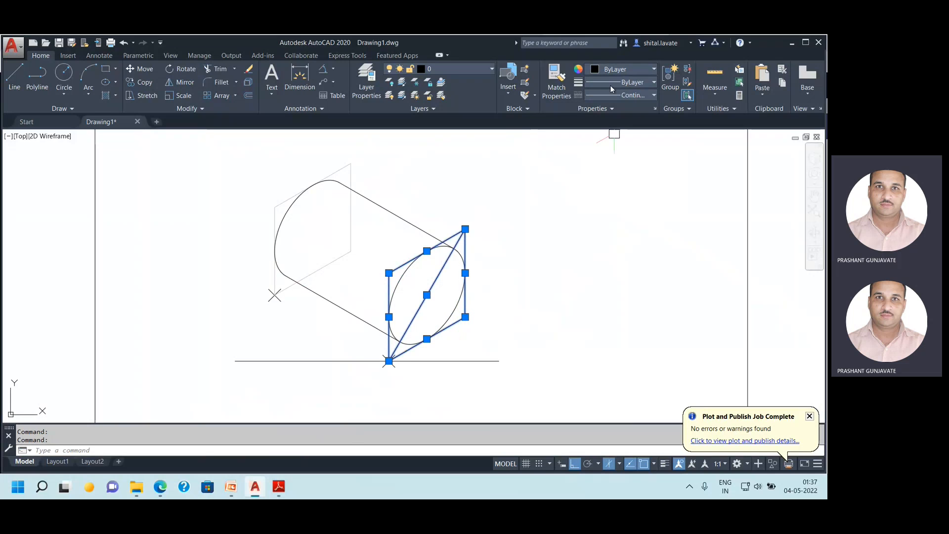
pyautogui.click(624, 69)
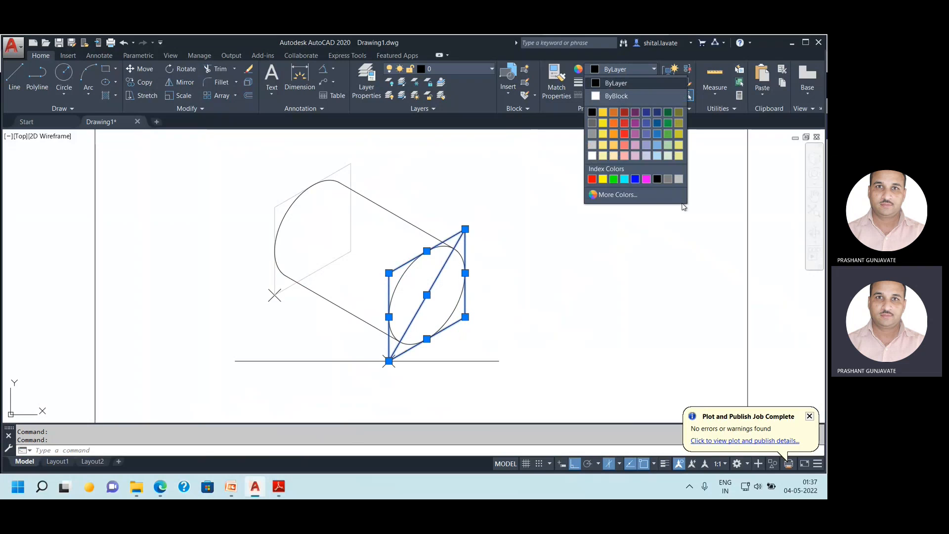
pyautogui.click(679, 179)
pyautogui.press('Escape')
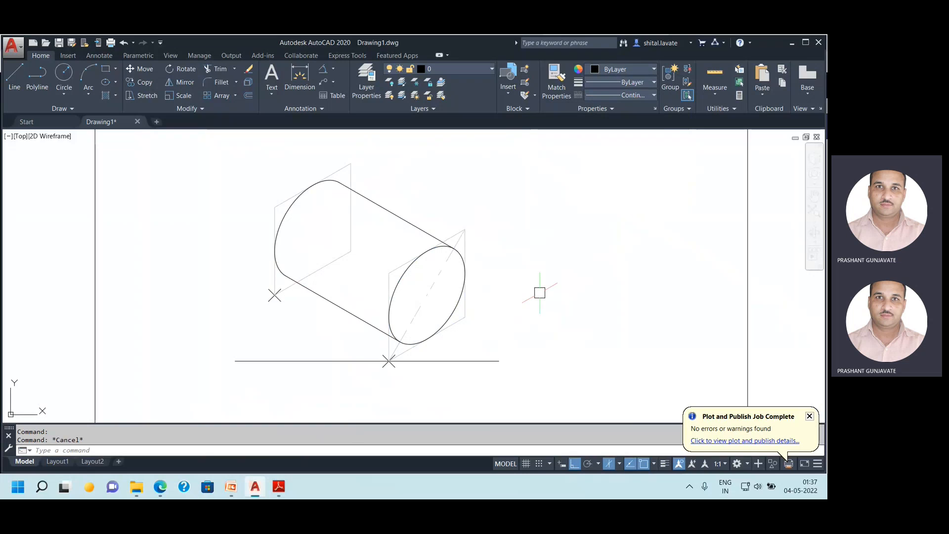
# Switch to PowerPoint to review the Other Commands slide, return to AutoCAD and dismiss the plot notification.
pyautogui.click(235, 491)
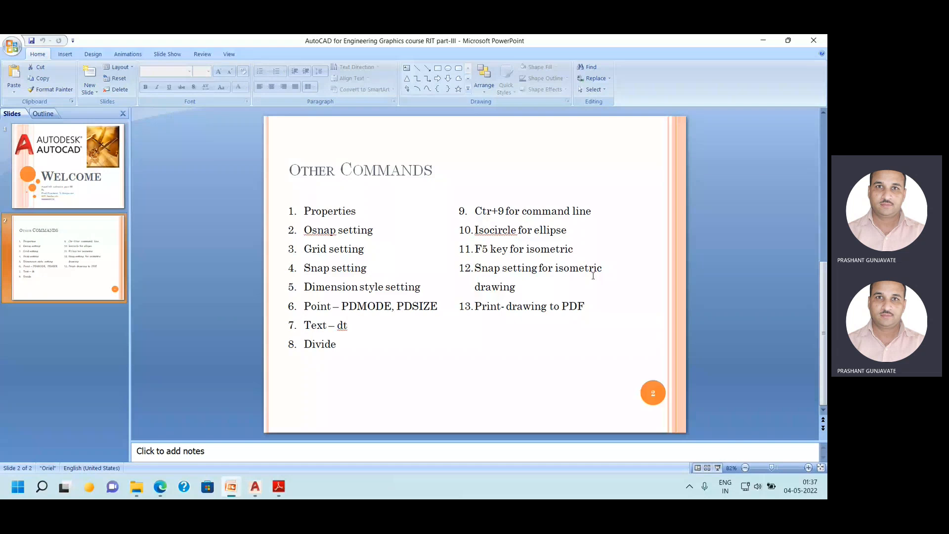
pyautogui.click(763, 40)
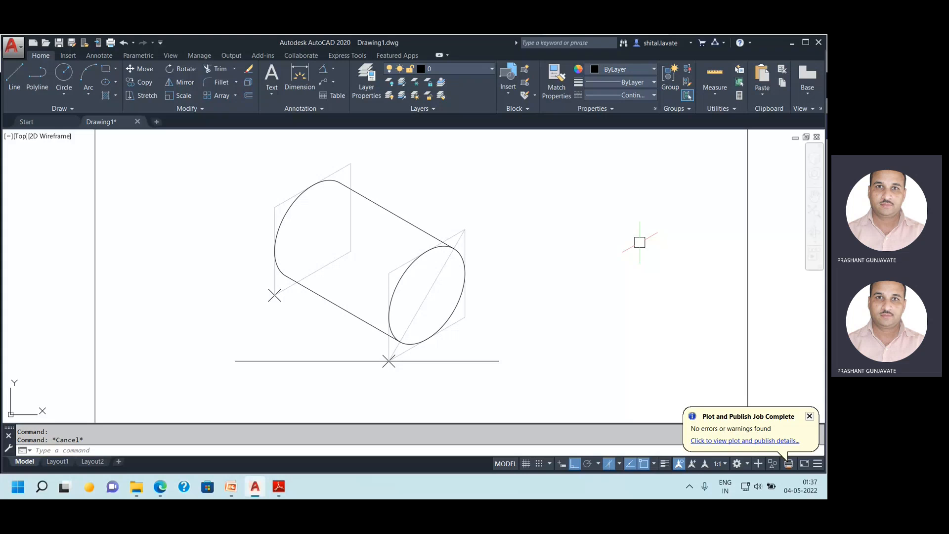
pyautogui.click(811, 417)
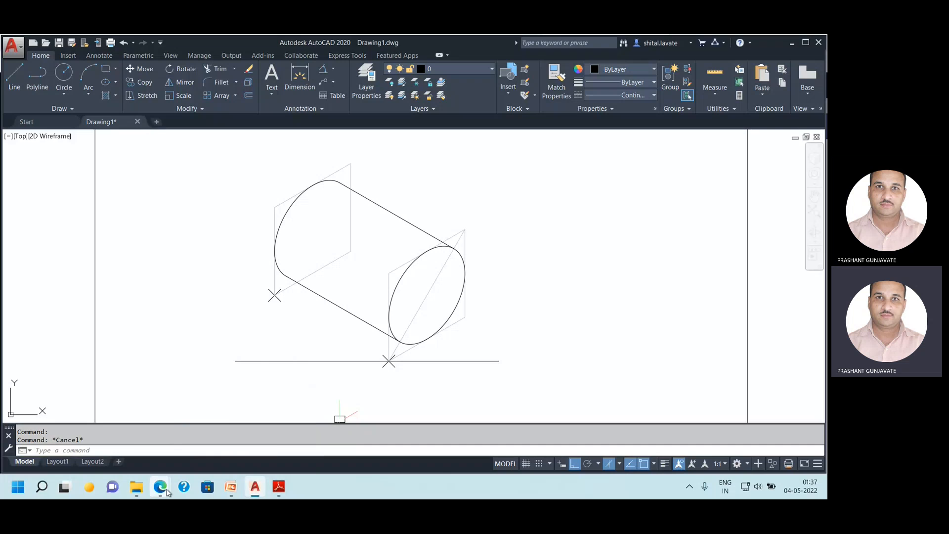
# Switch to the Microsoft Teams meeting in the browser.
pyautogui.moveTo(163, 489)
pyautogui.click(101, 430)
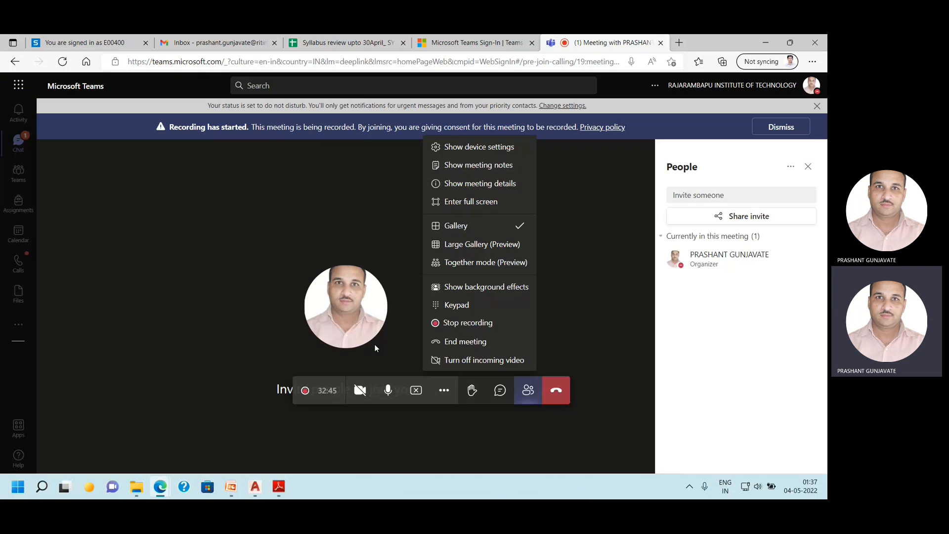